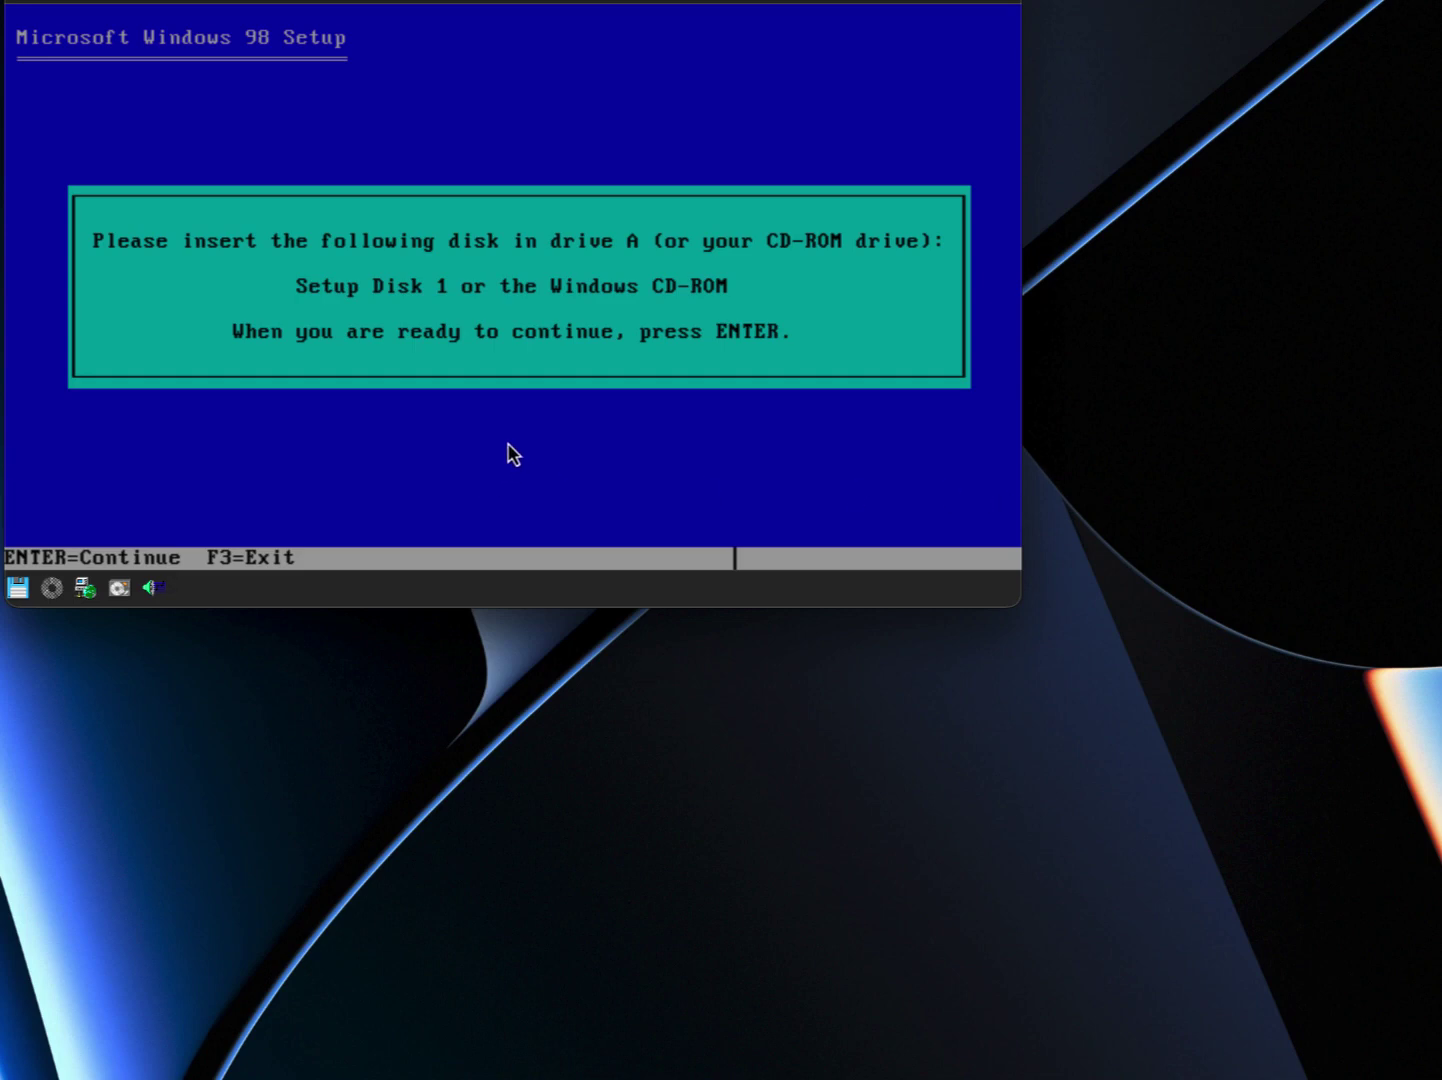
- Run the routine system check and begin Windows 98 Setup from its welcome screen
key("Return")
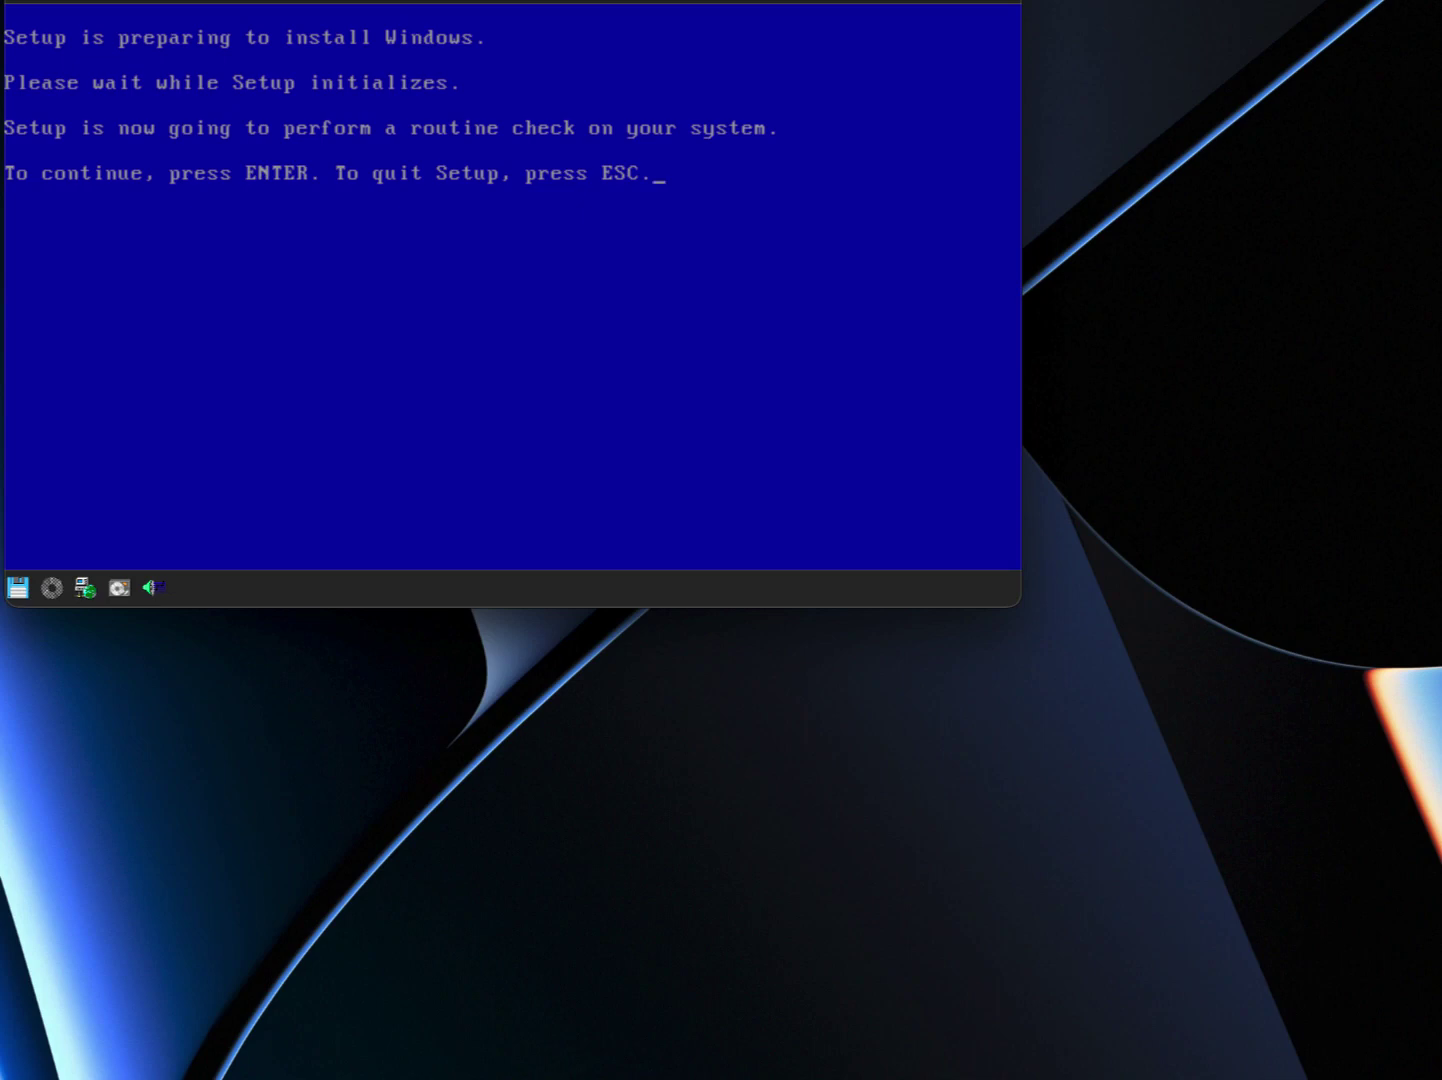
key("Return")
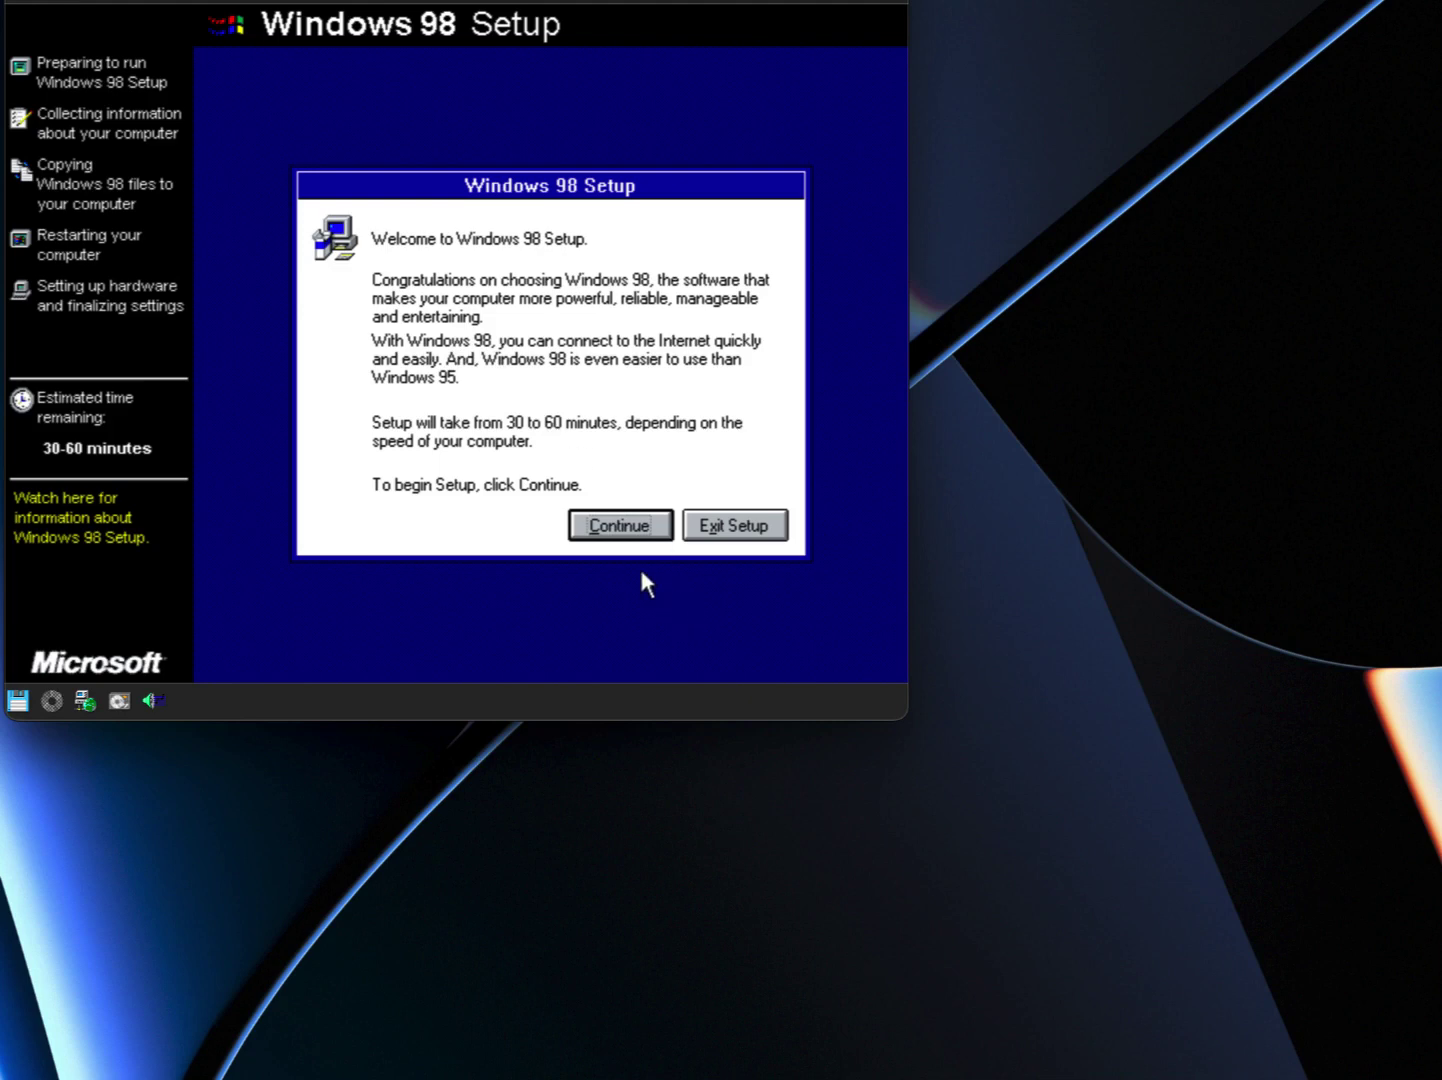
left_click(609, 523)
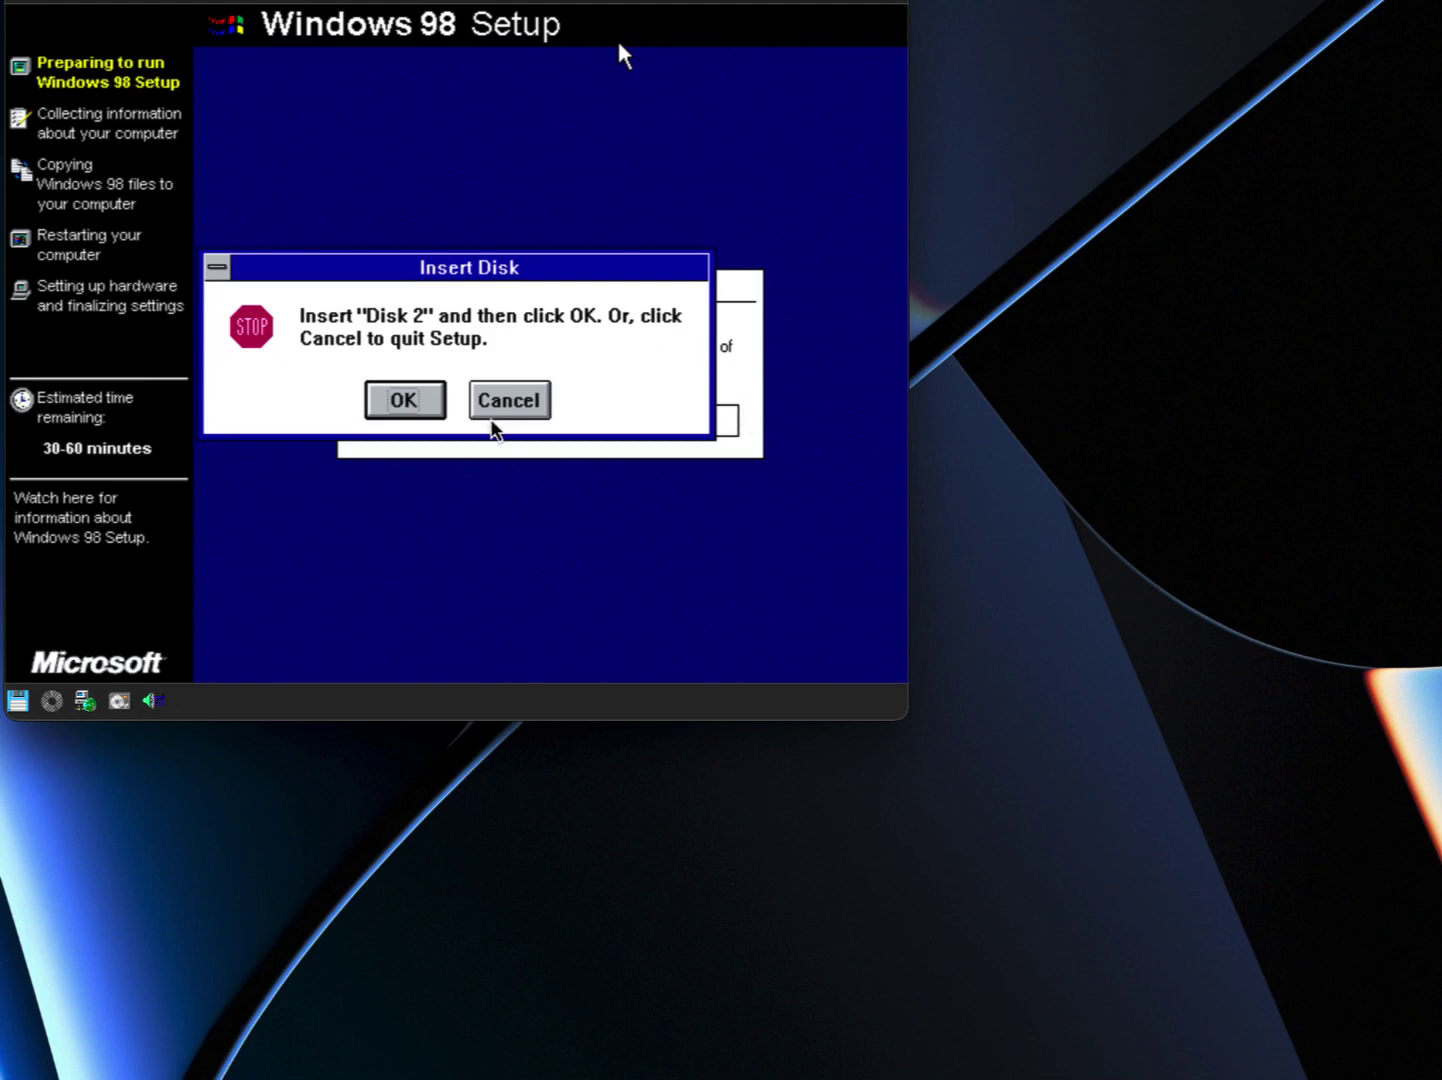
- Supply Disk 2 and Disk 3 to Setup when each is requested
left_click(375, 417)
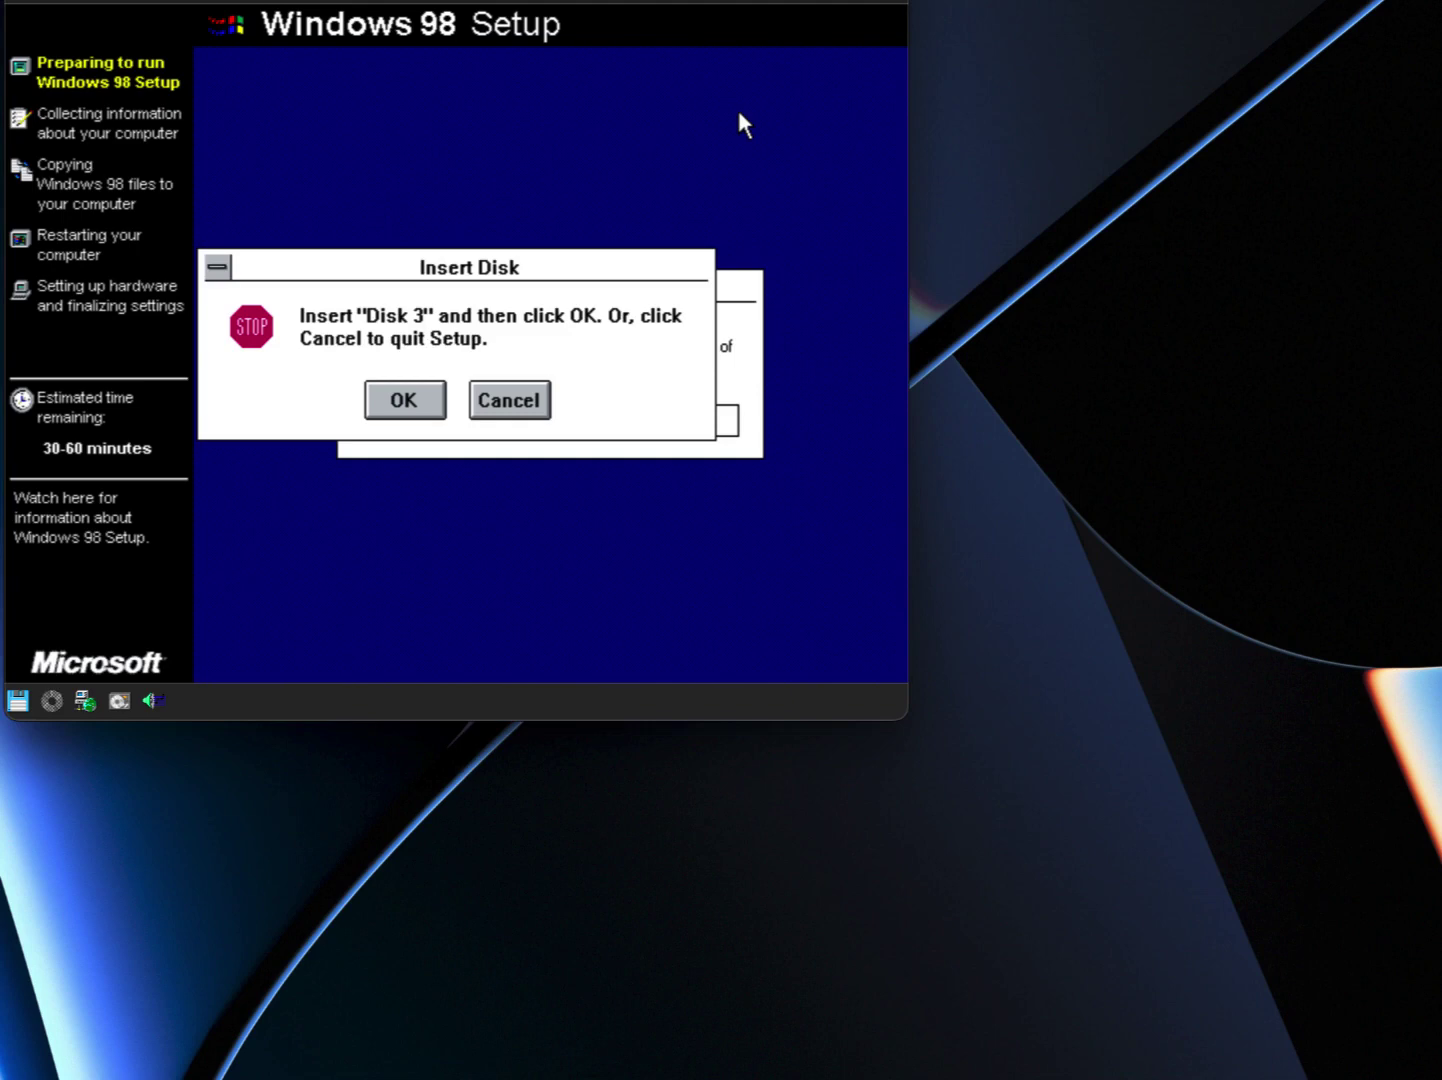
left_click(741, 125)
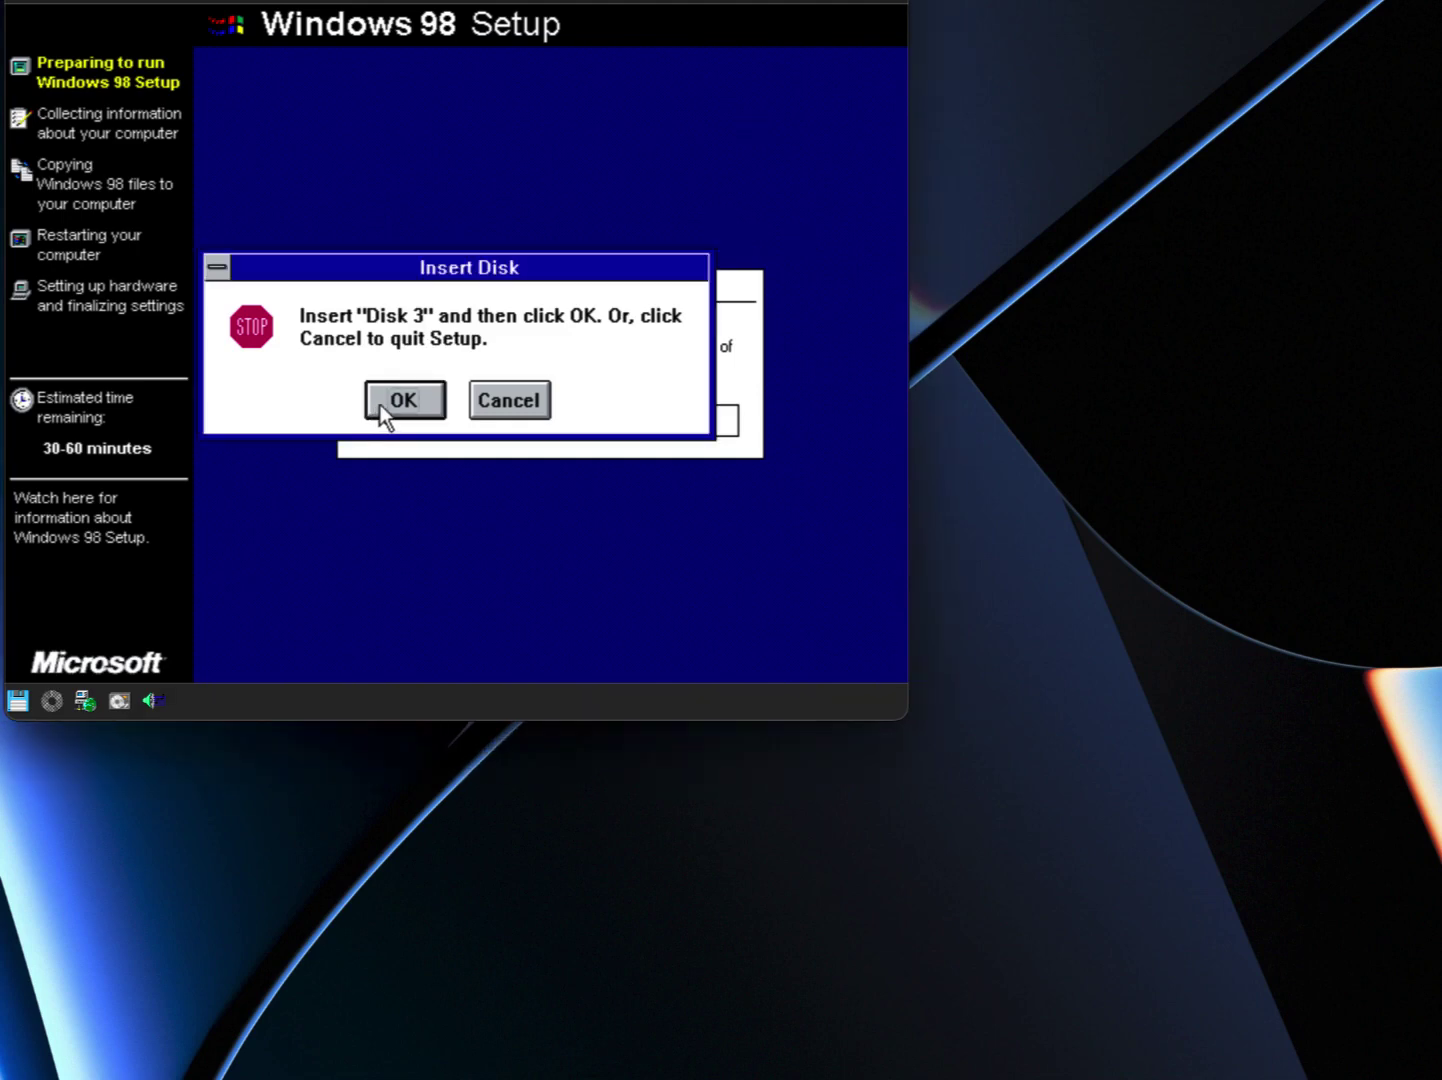
left_click(384, 404)
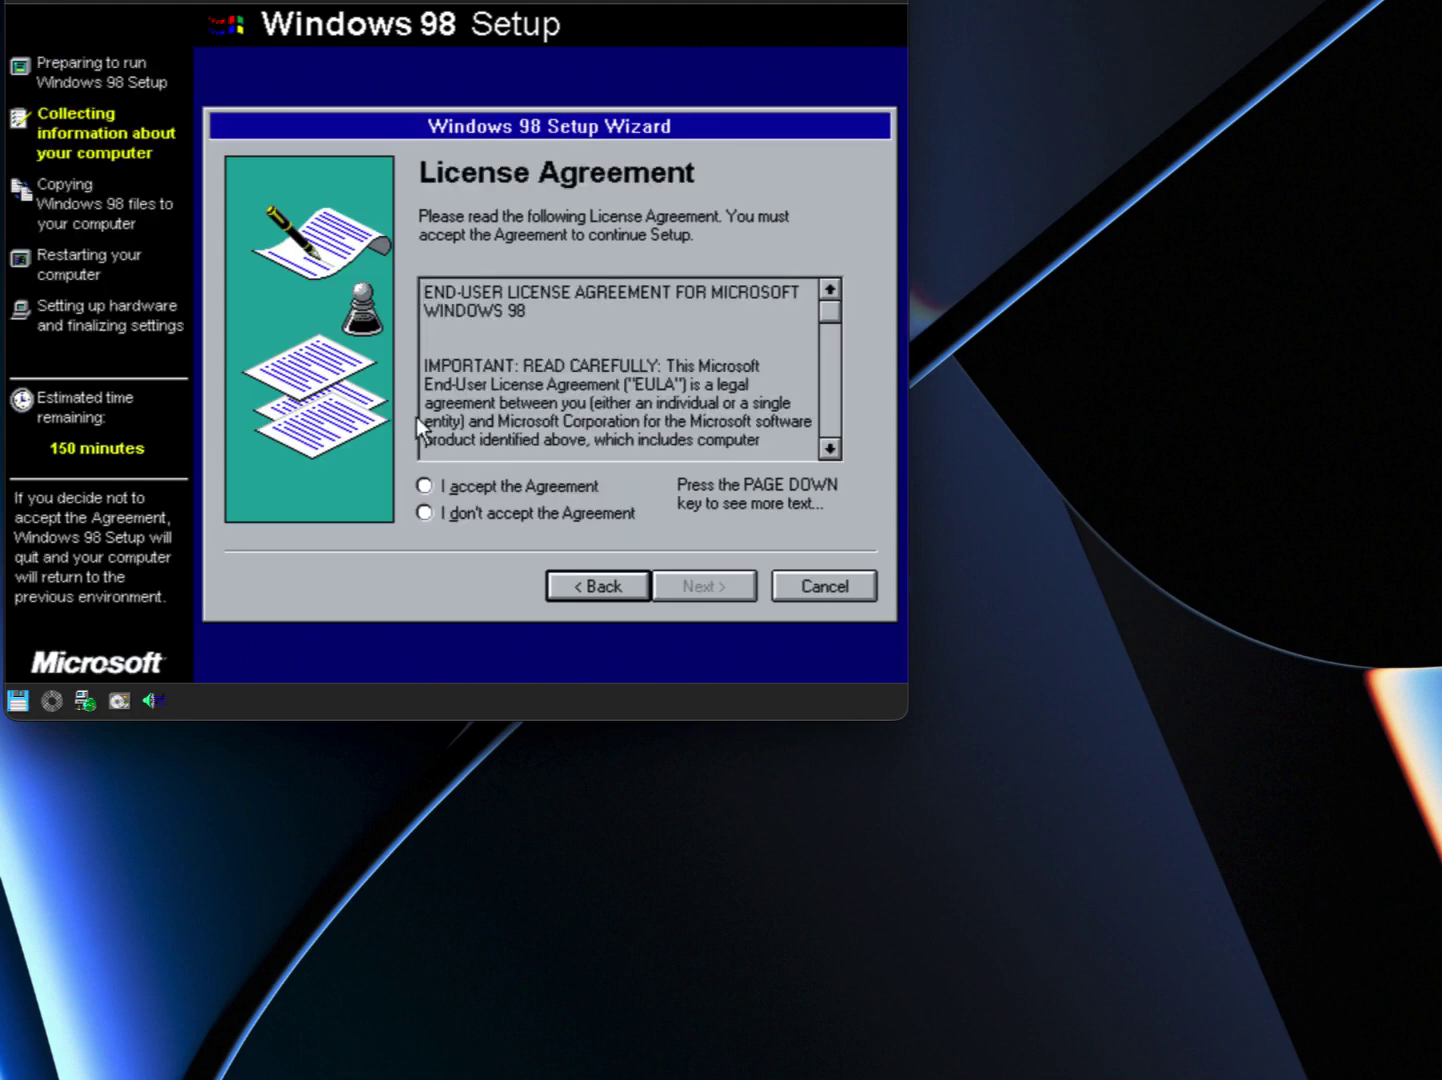
- Accept the License Agreement and choose C:\WINDOWS as the installation directory
left_click(482, 478)
left_click(689, 580)
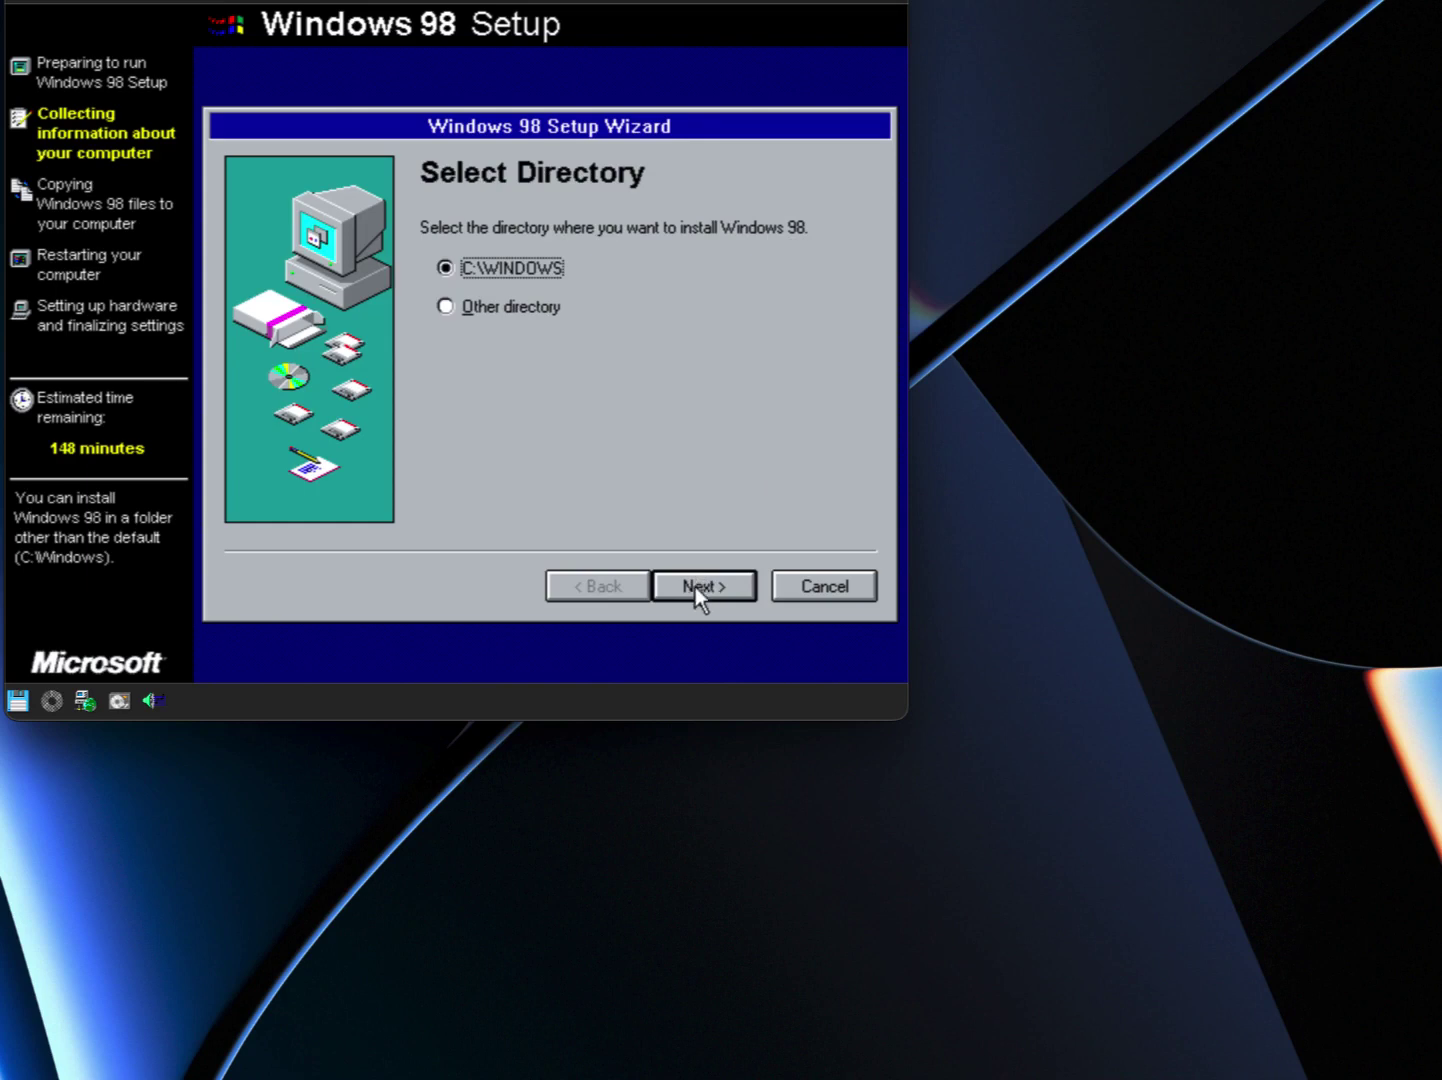
left_click(695, 587)
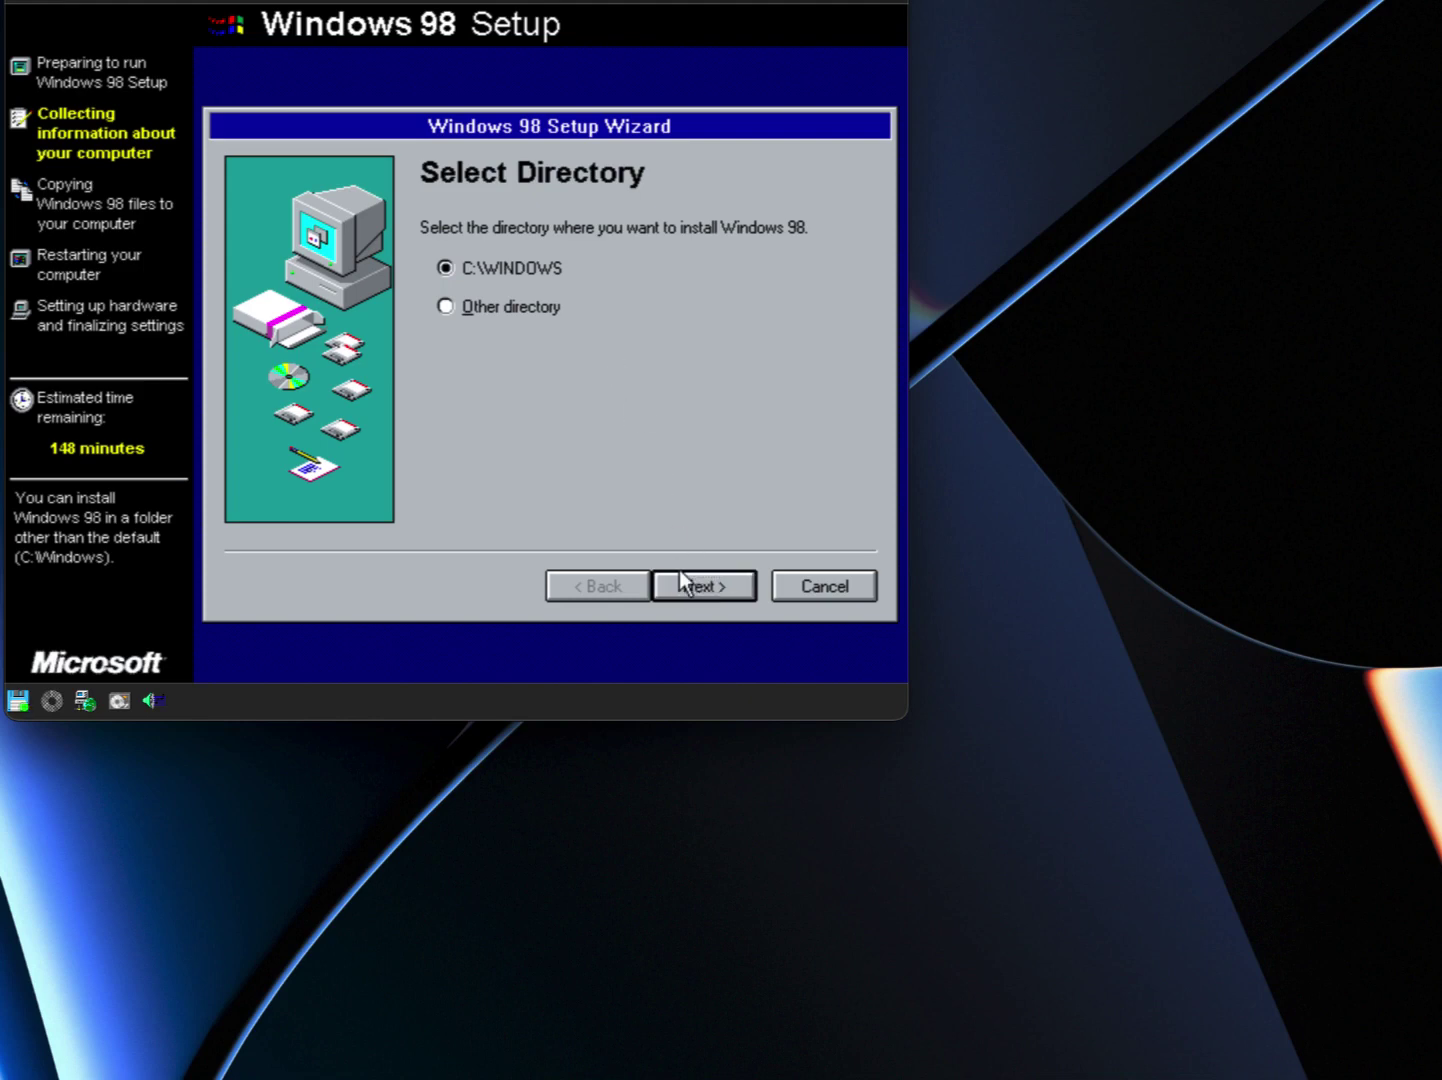
left_click(681, 575)
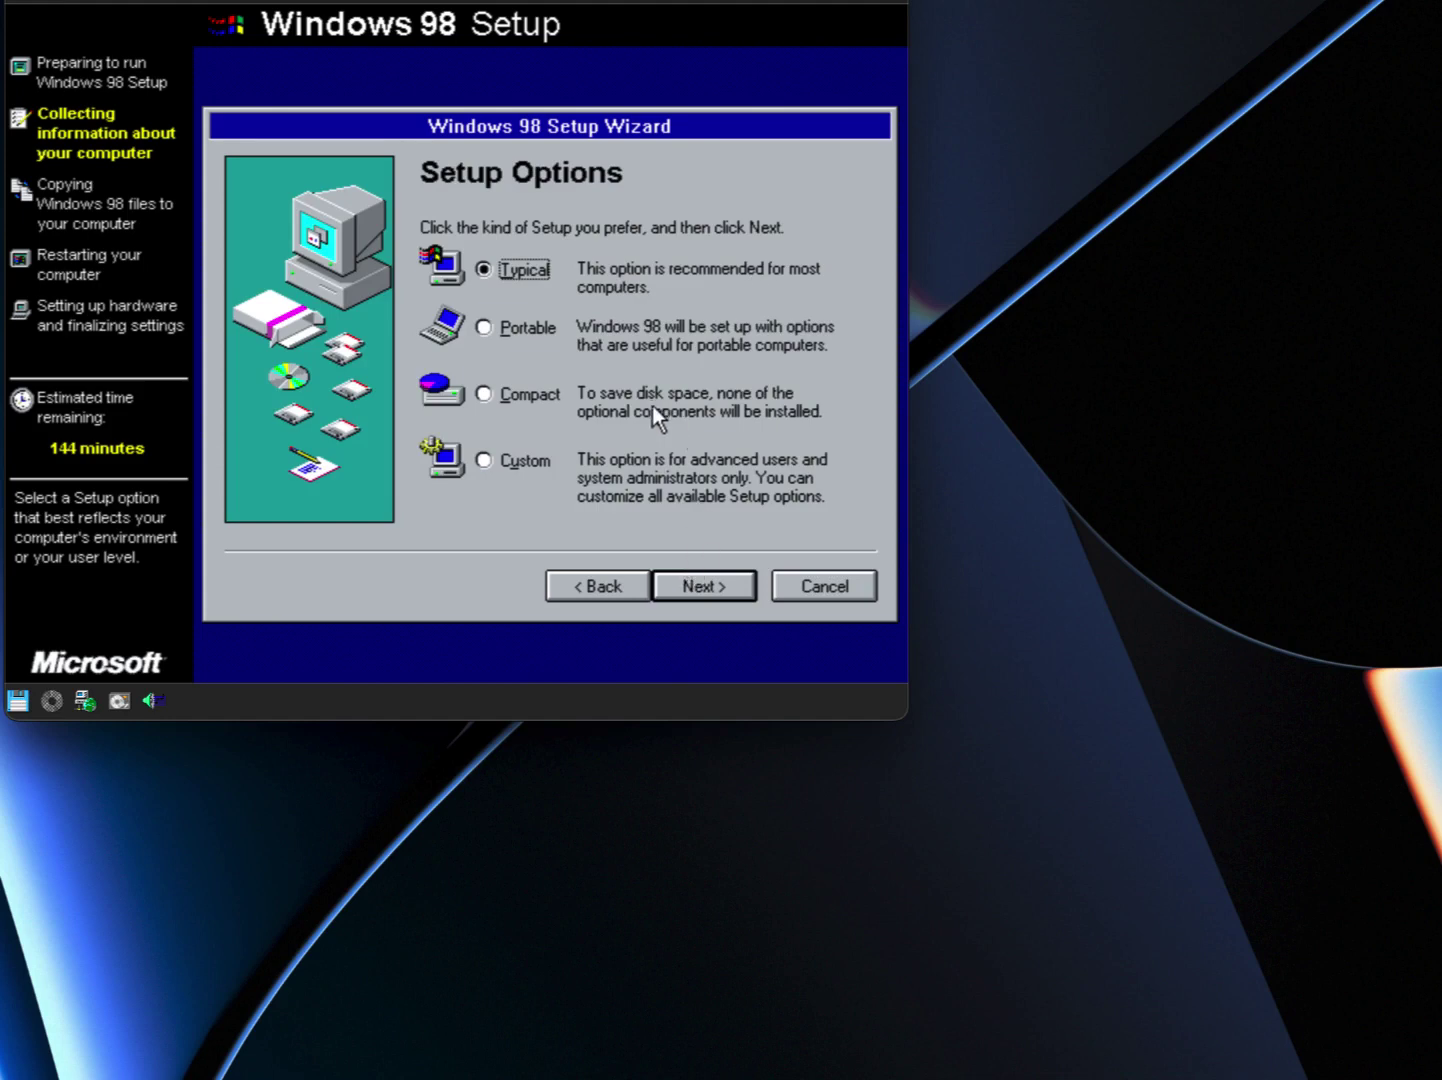
- Choose the Typical setup and have Setup show the list of components for manual selection
left_click(697, 581)
left_click(707, 583)
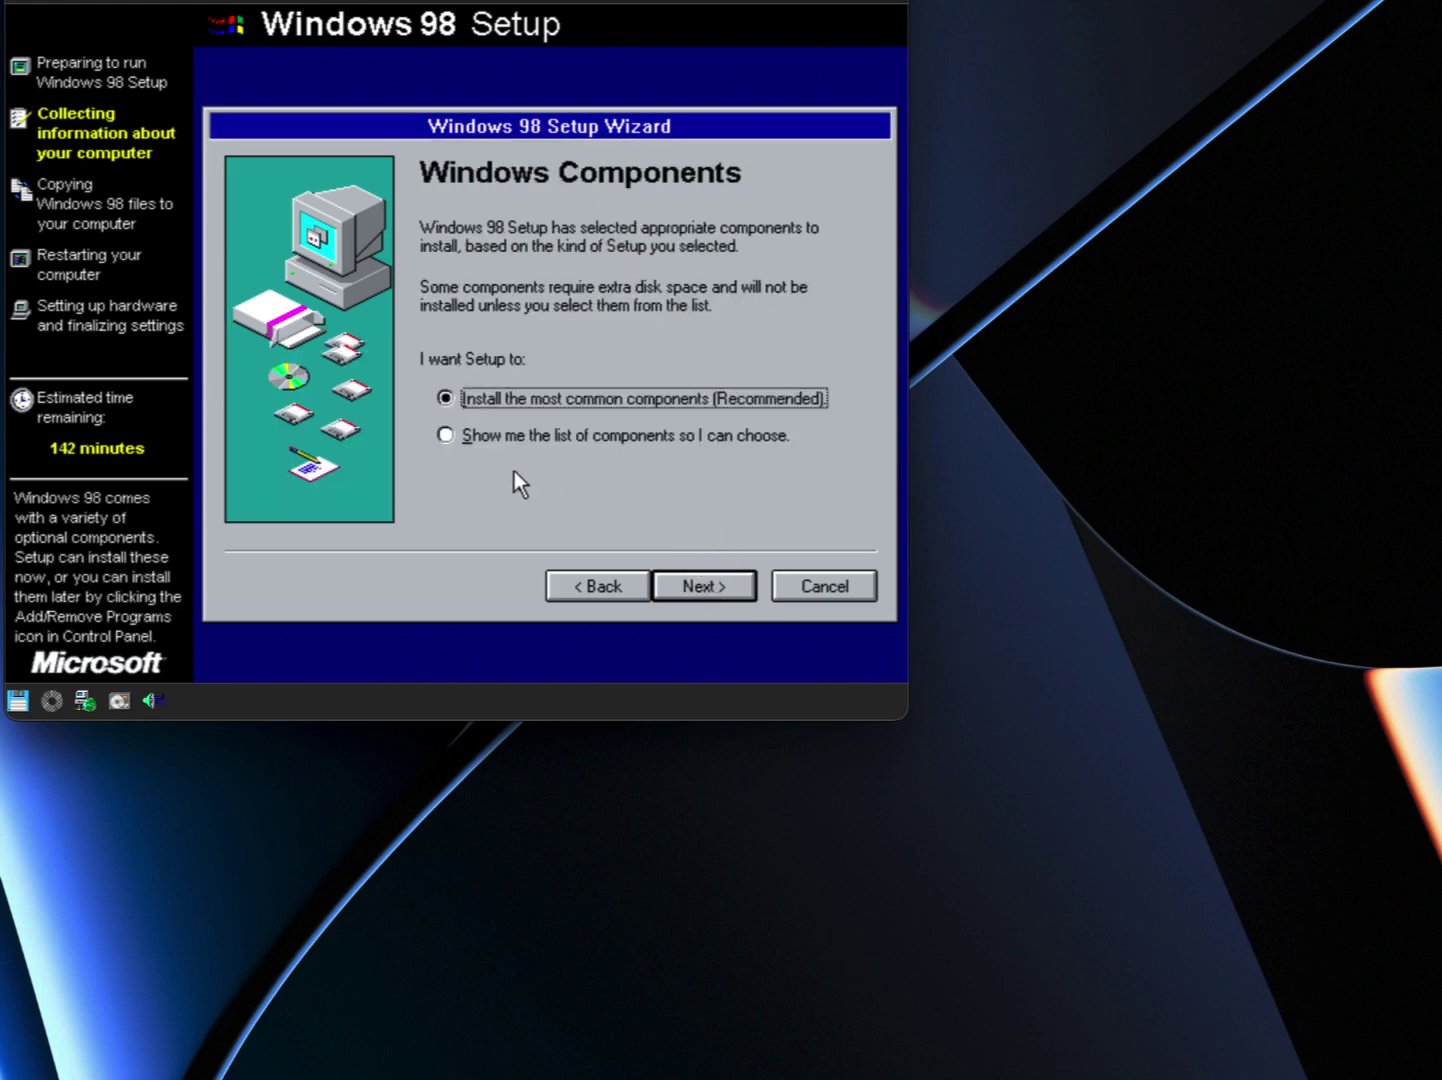
left_click(447, 435)
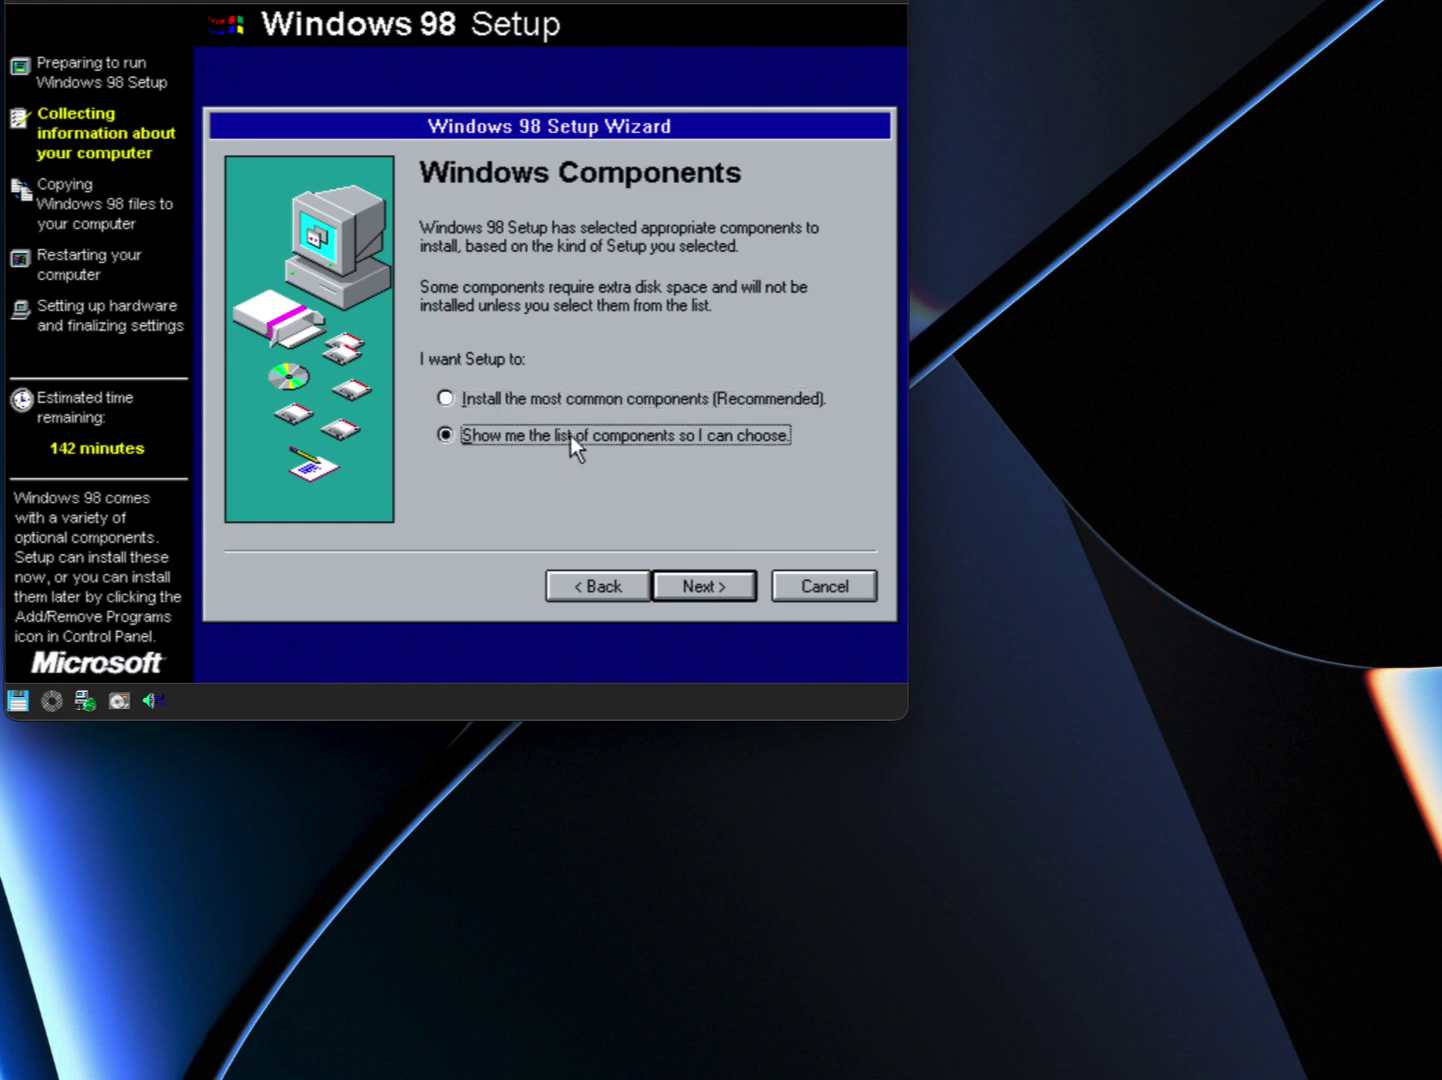
left_click(712, 585)
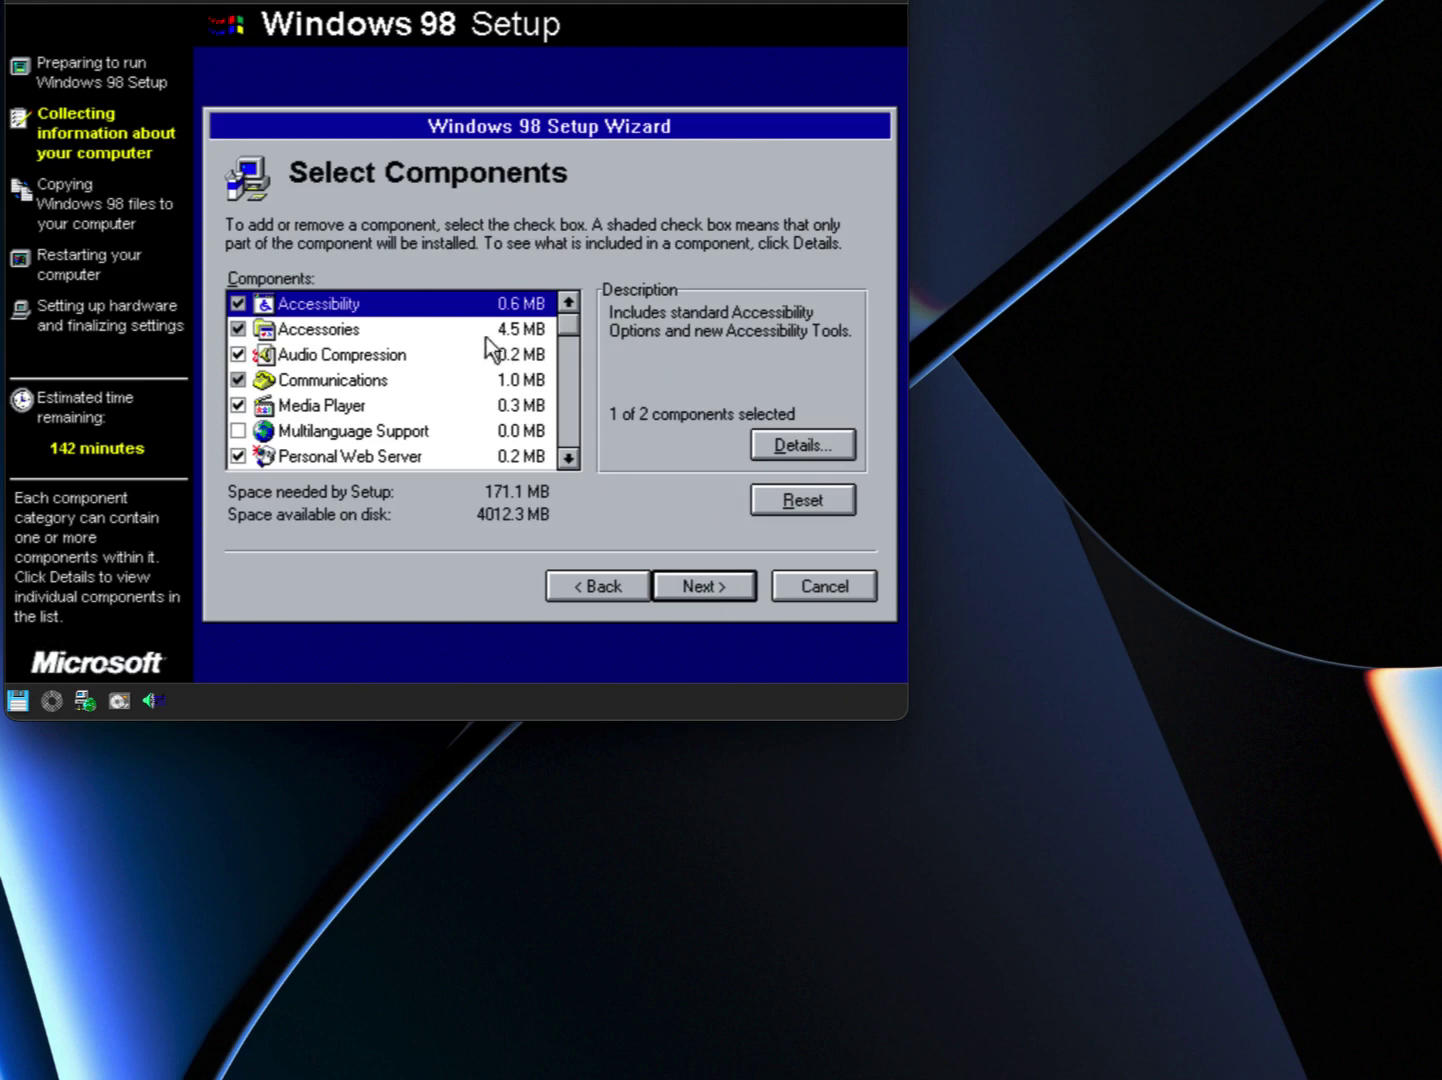
- Add Accessibility Tools to the Accessibility components and accept the selection
double_click(457, 309)
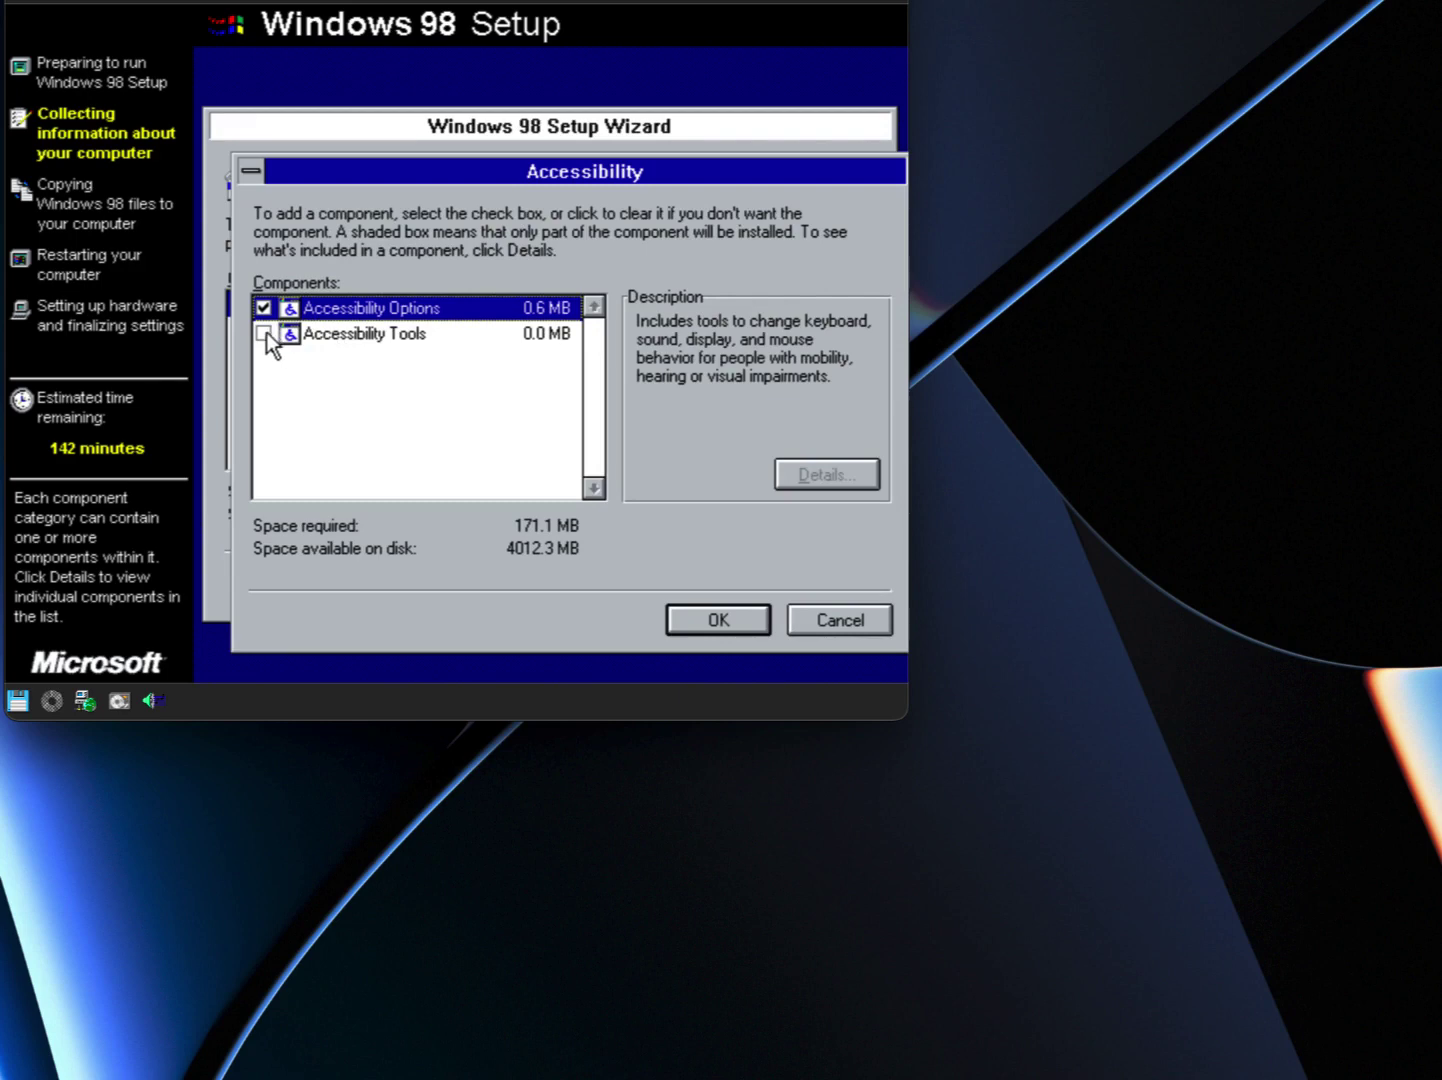
left_click(310, 339)
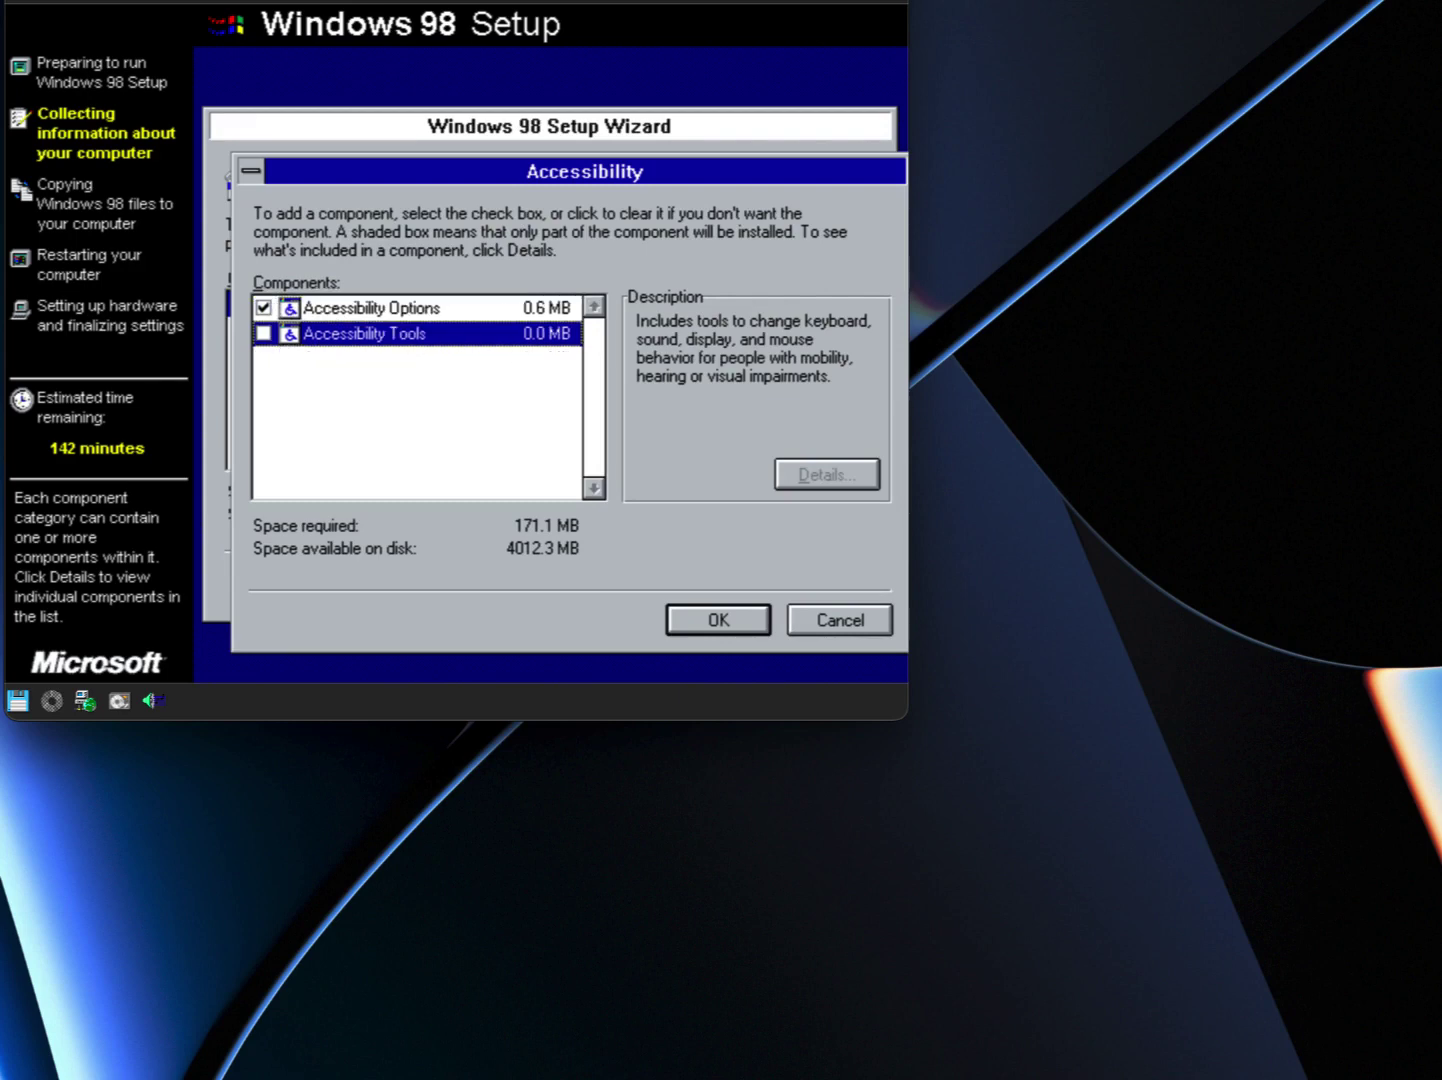
left_click(264, 334)
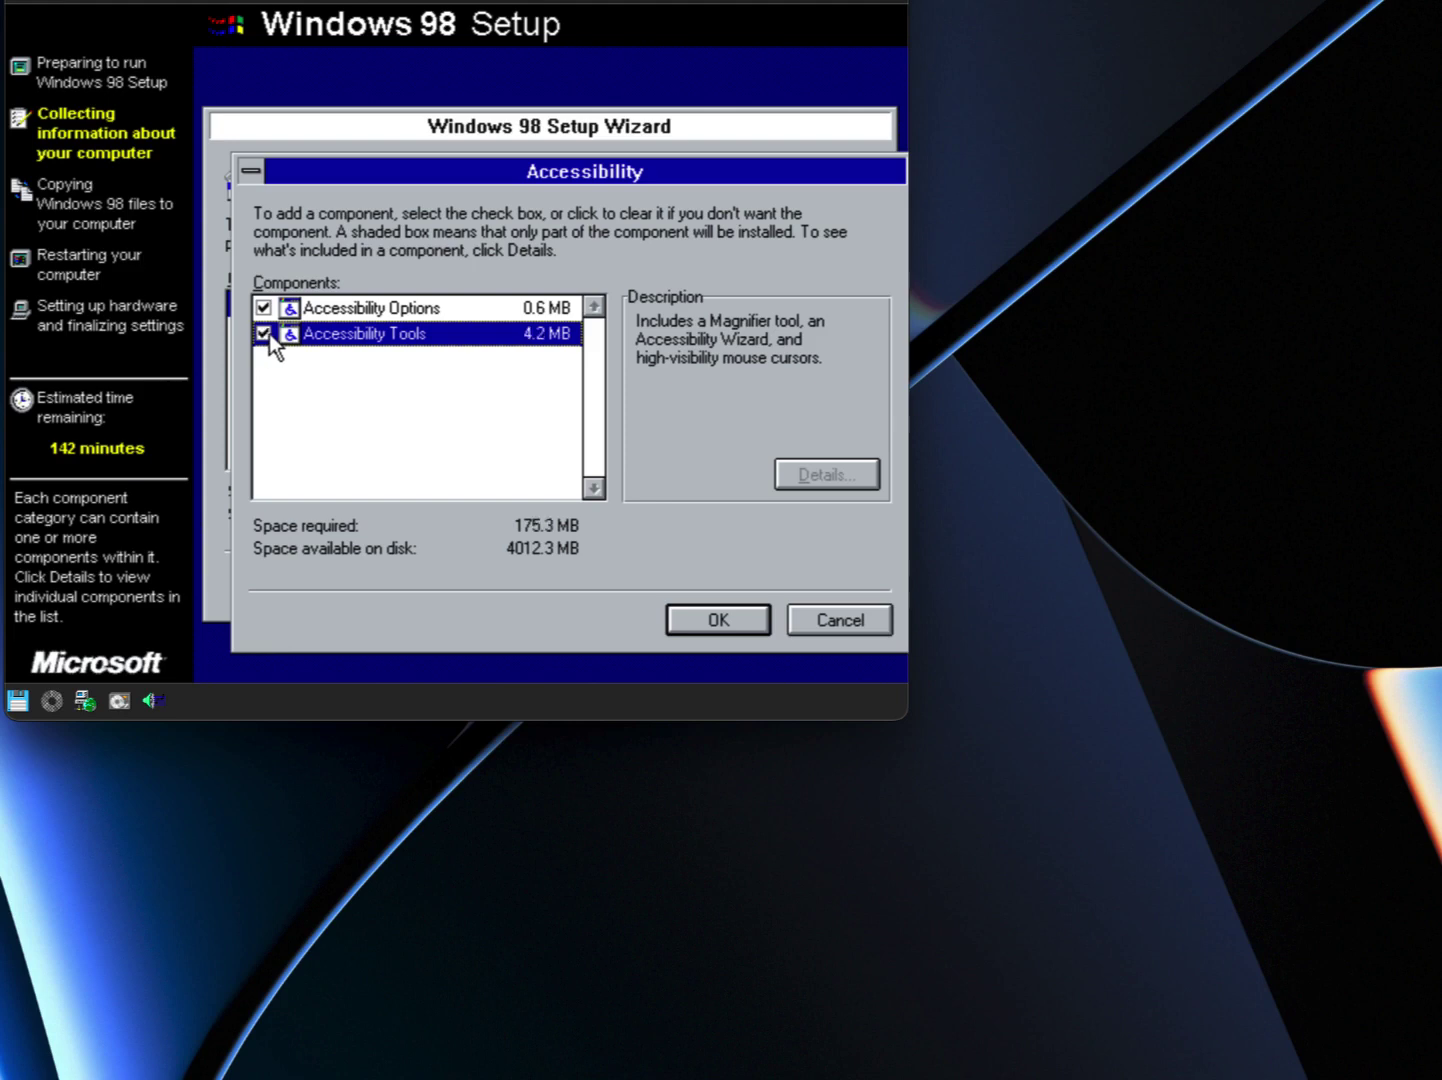
left_click(689, 614)
- Include Briefcase and Desktop Wallpaper in the Accessories components
left_click(327, 326)
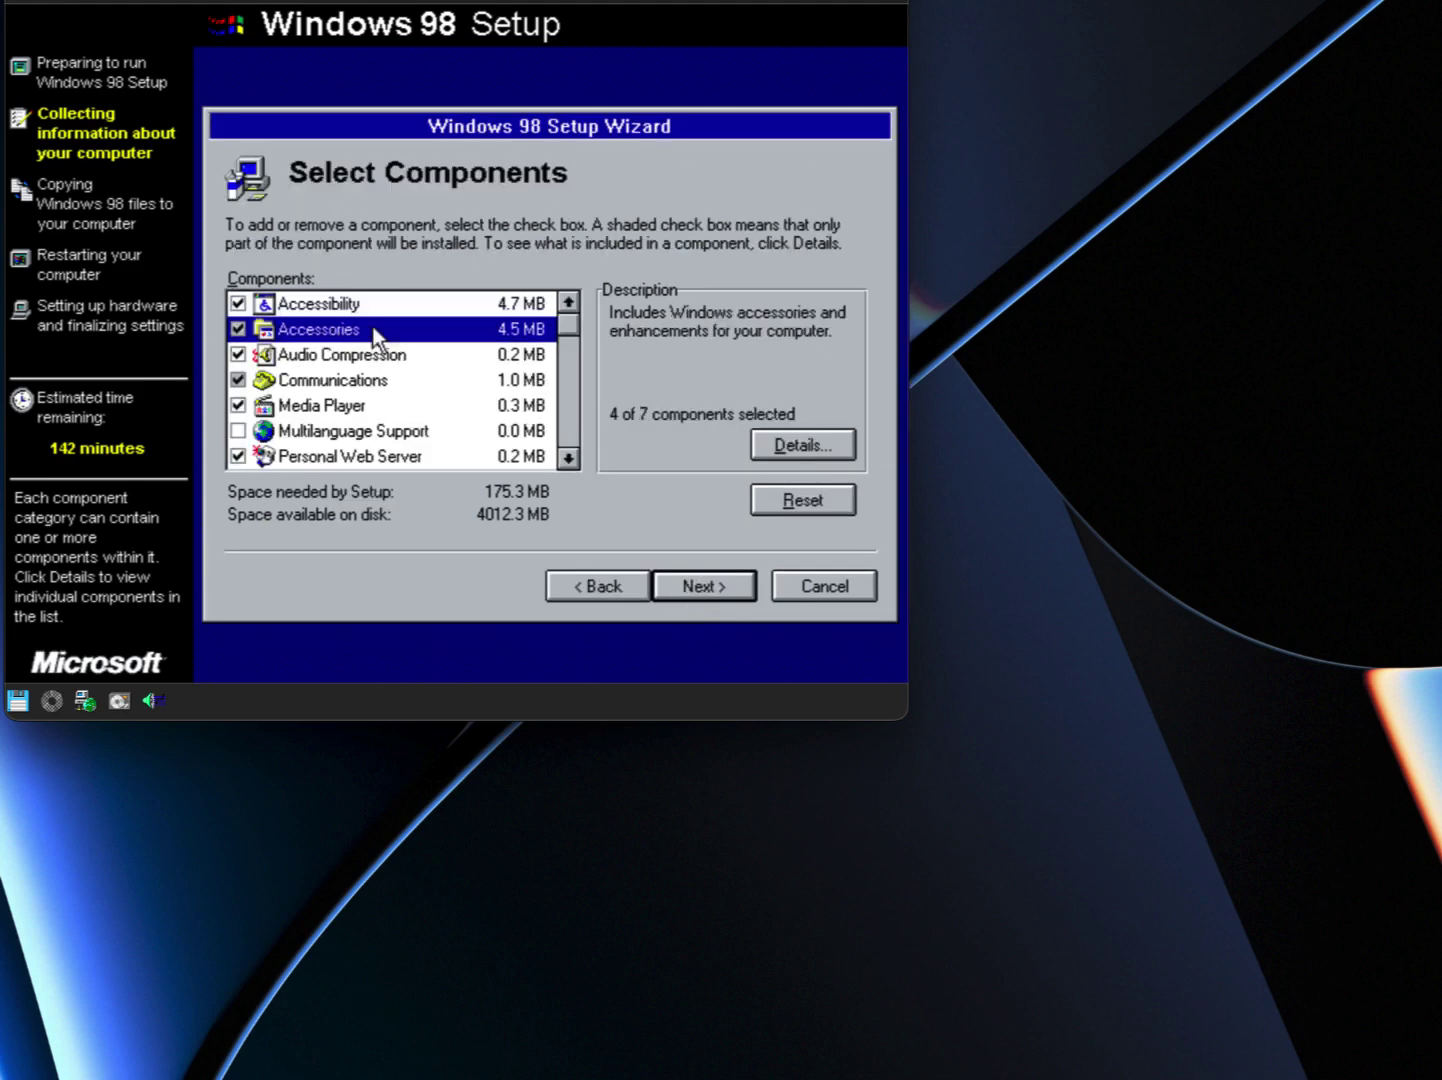
left_click(822, 442)
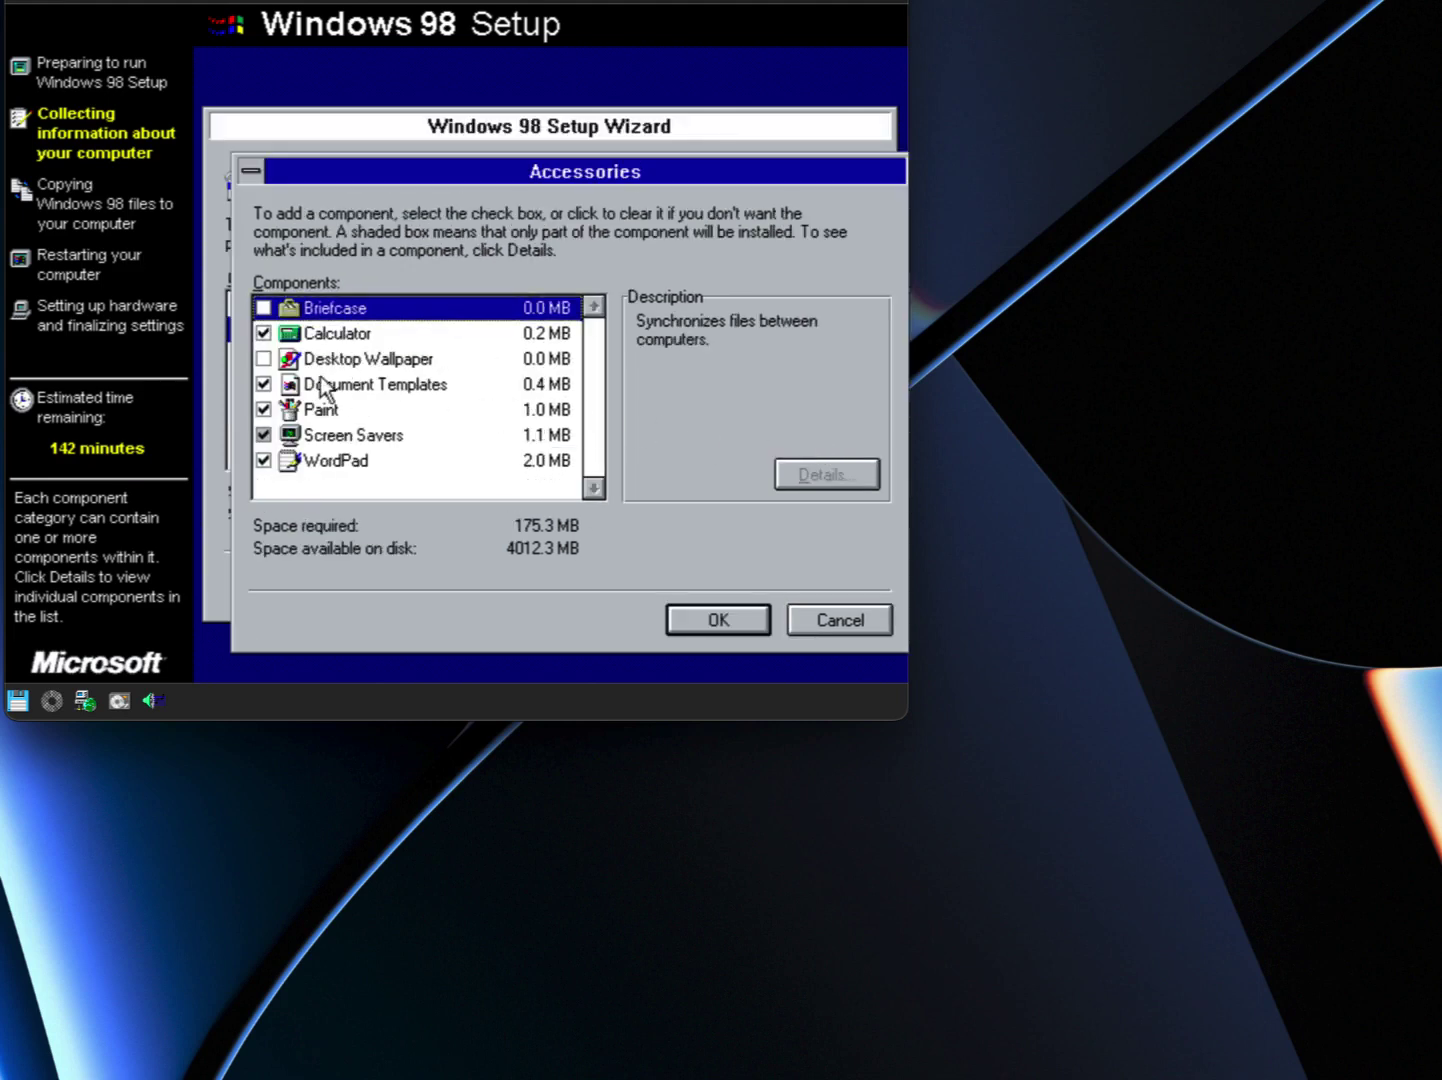
left_click(263, 359)
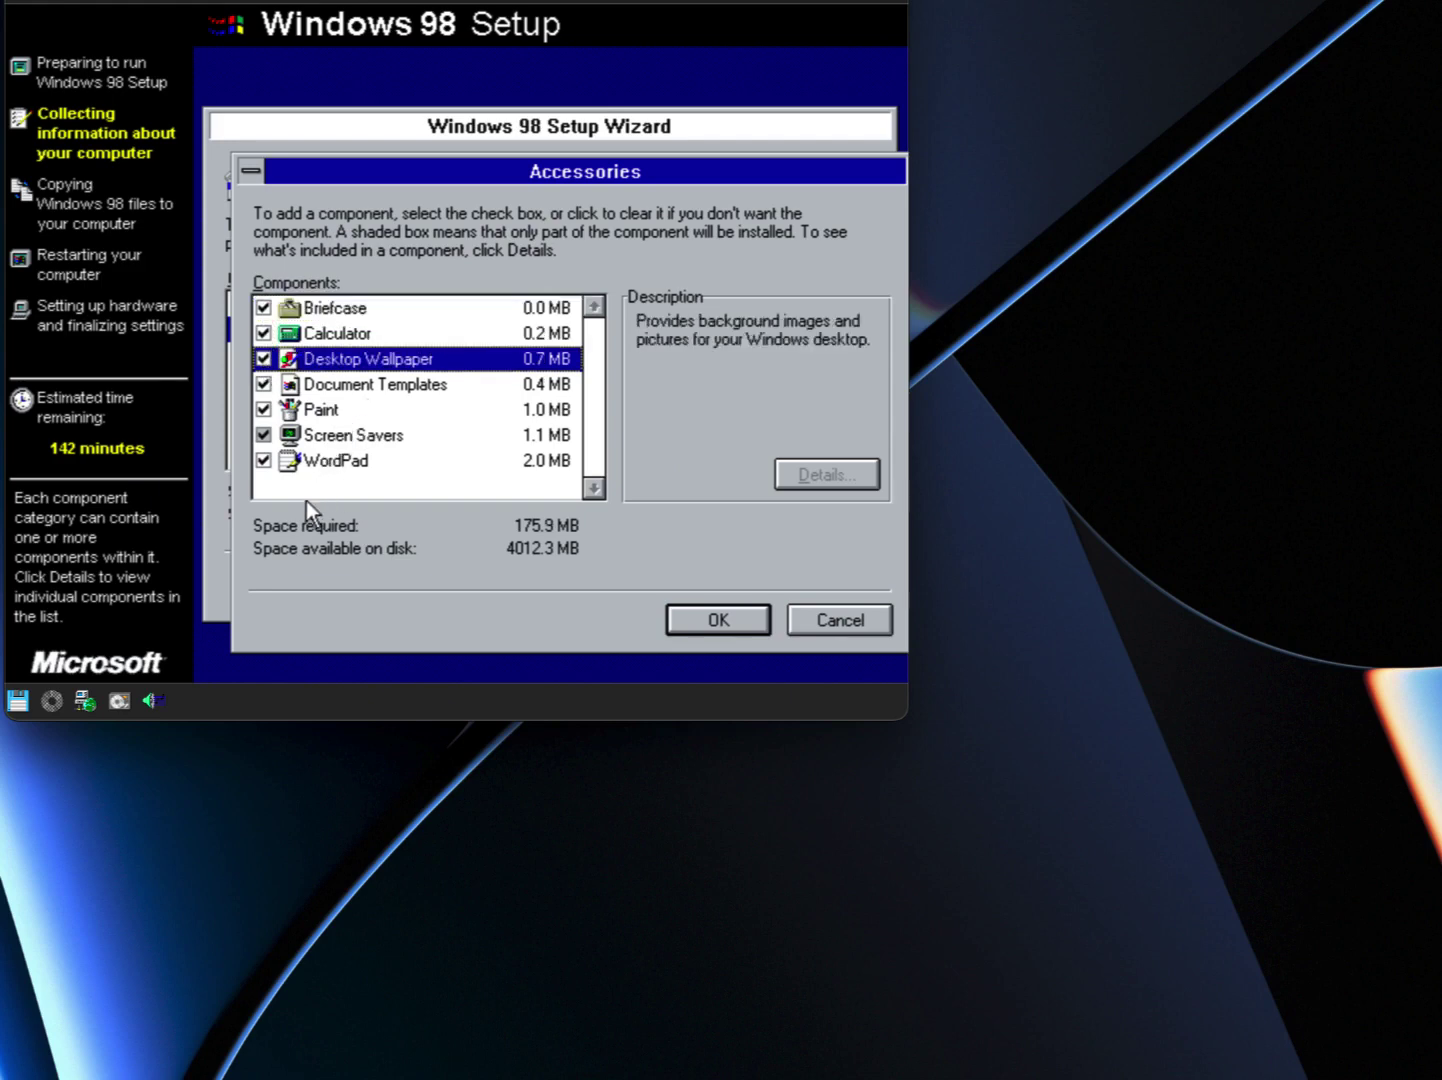
- Add Additional Screen Savers to the Screen Savers group and accept the Accessories selection
left_click(356, 437)
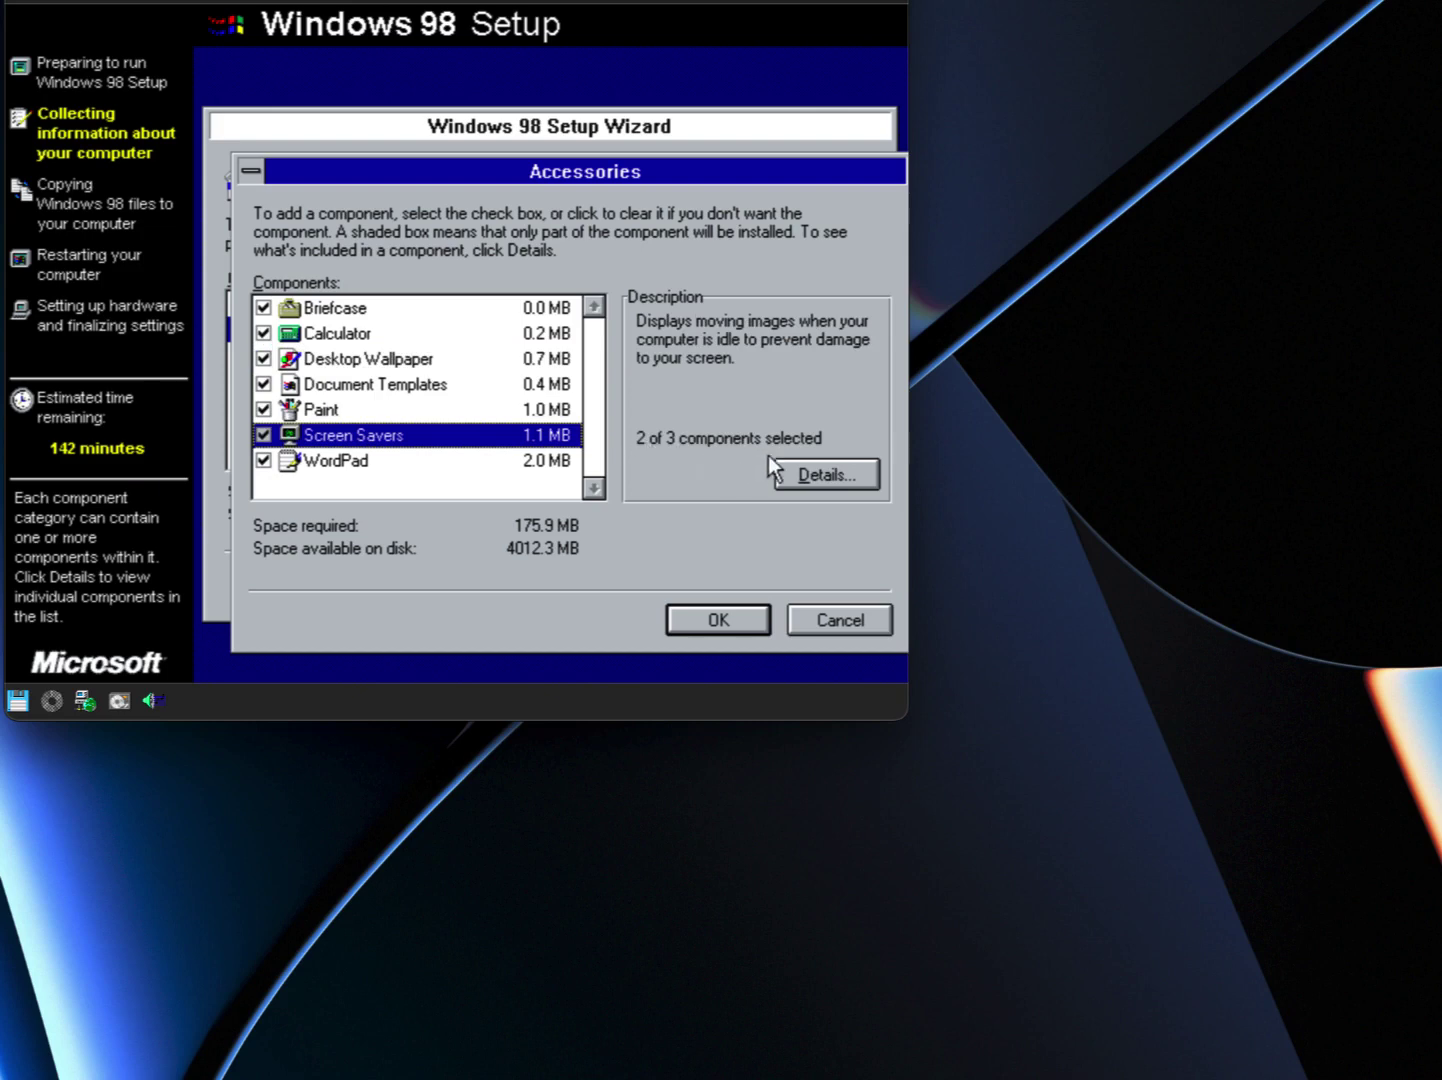
left_click(826, 473)
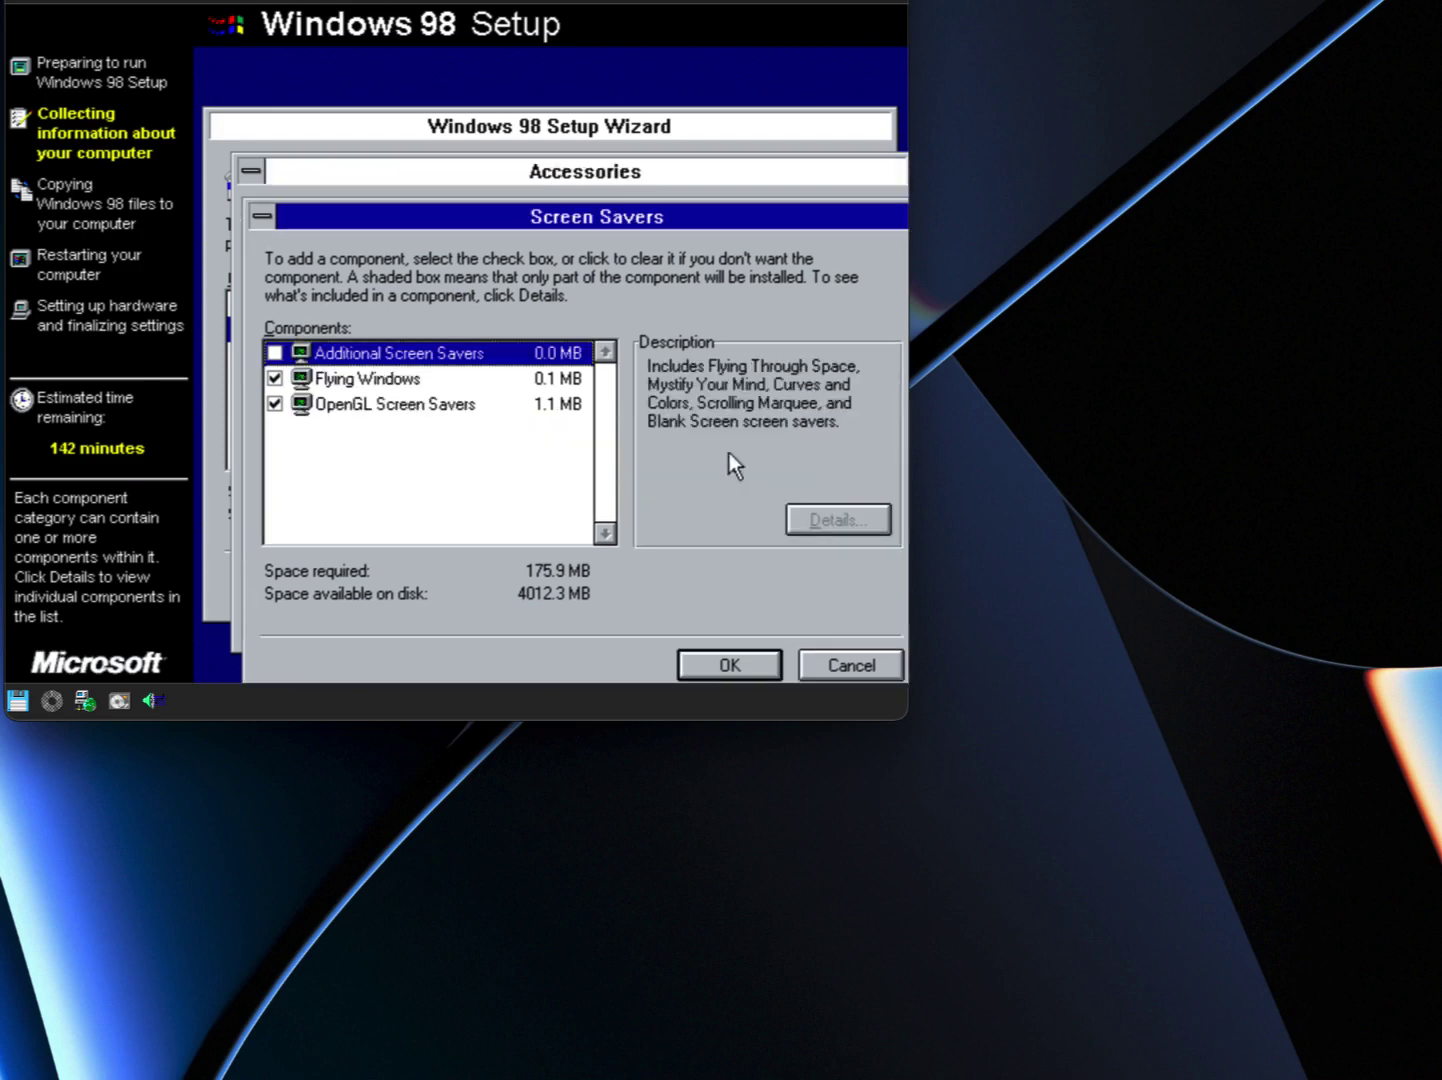
left_click(274, 351)
left_click(748, 669)
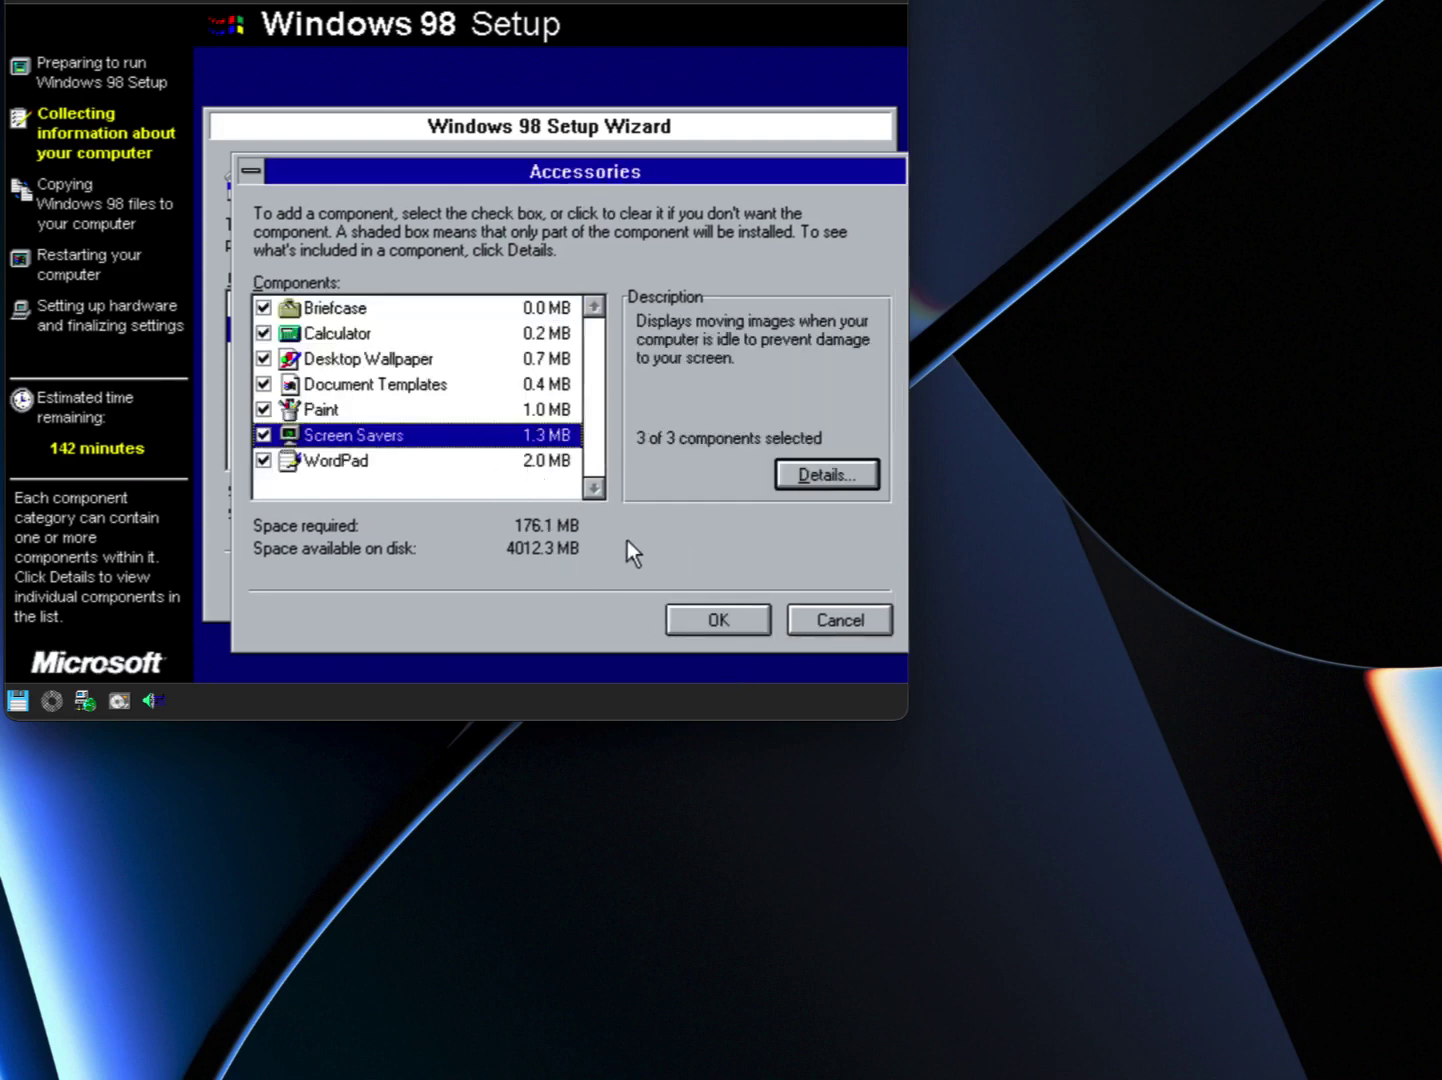
left_click(701, 612)
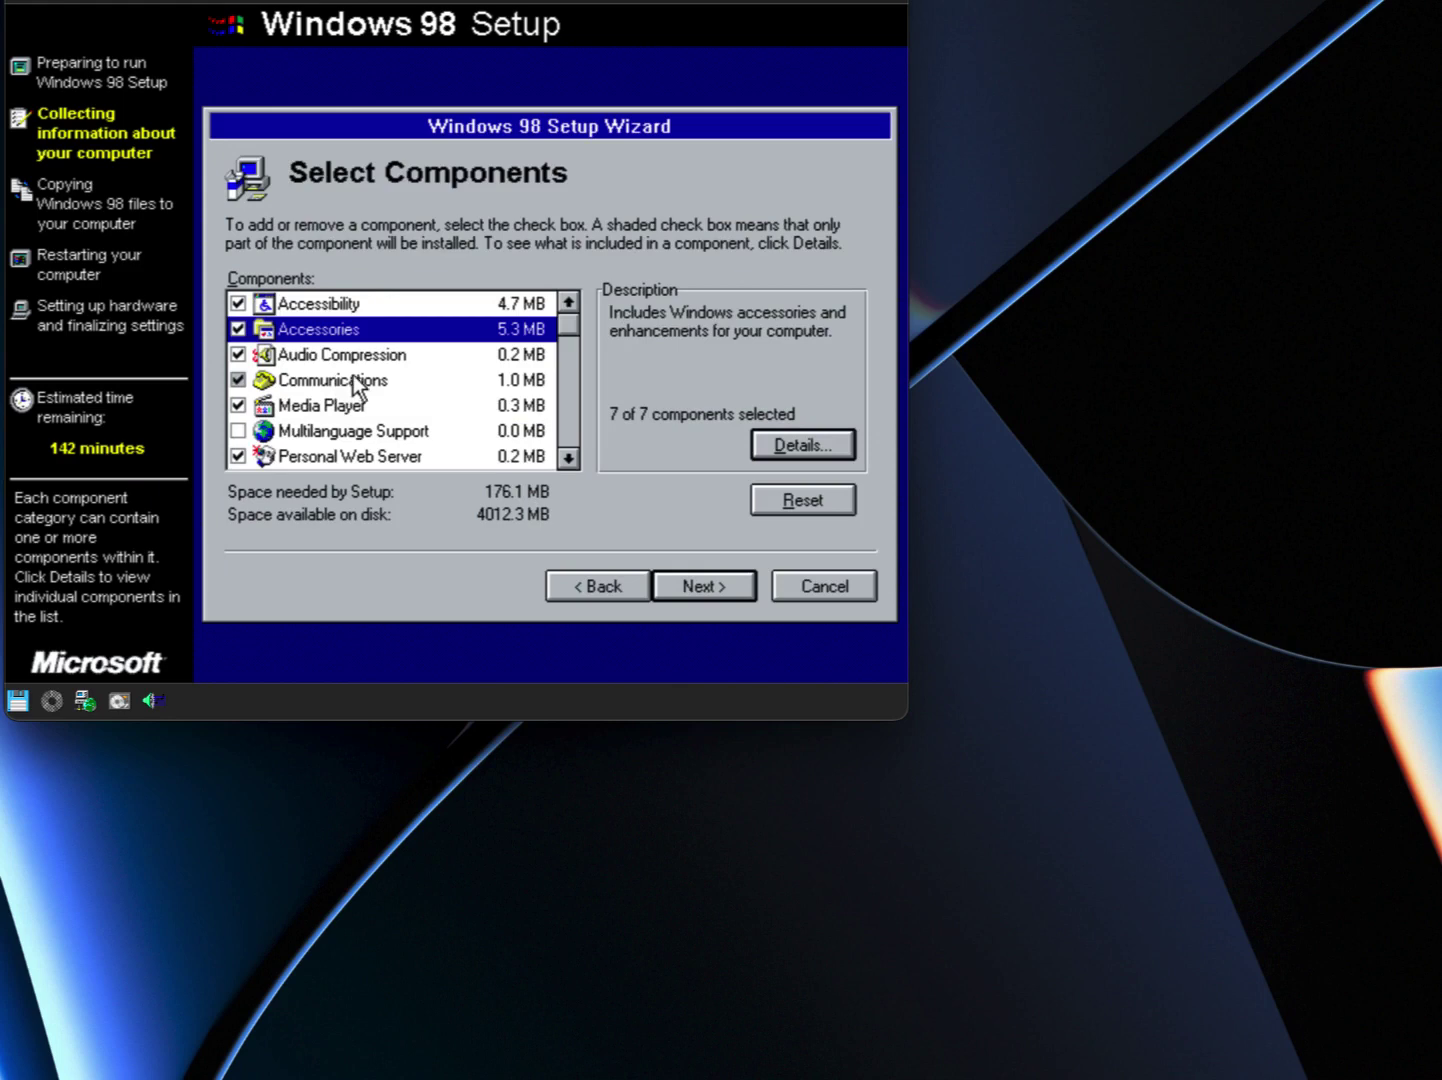
- Include Virtual Private Networking and Dial-Up Server under Communications, and select Multilanguage Support
left_click(330, 380)
left_click(797, 436)
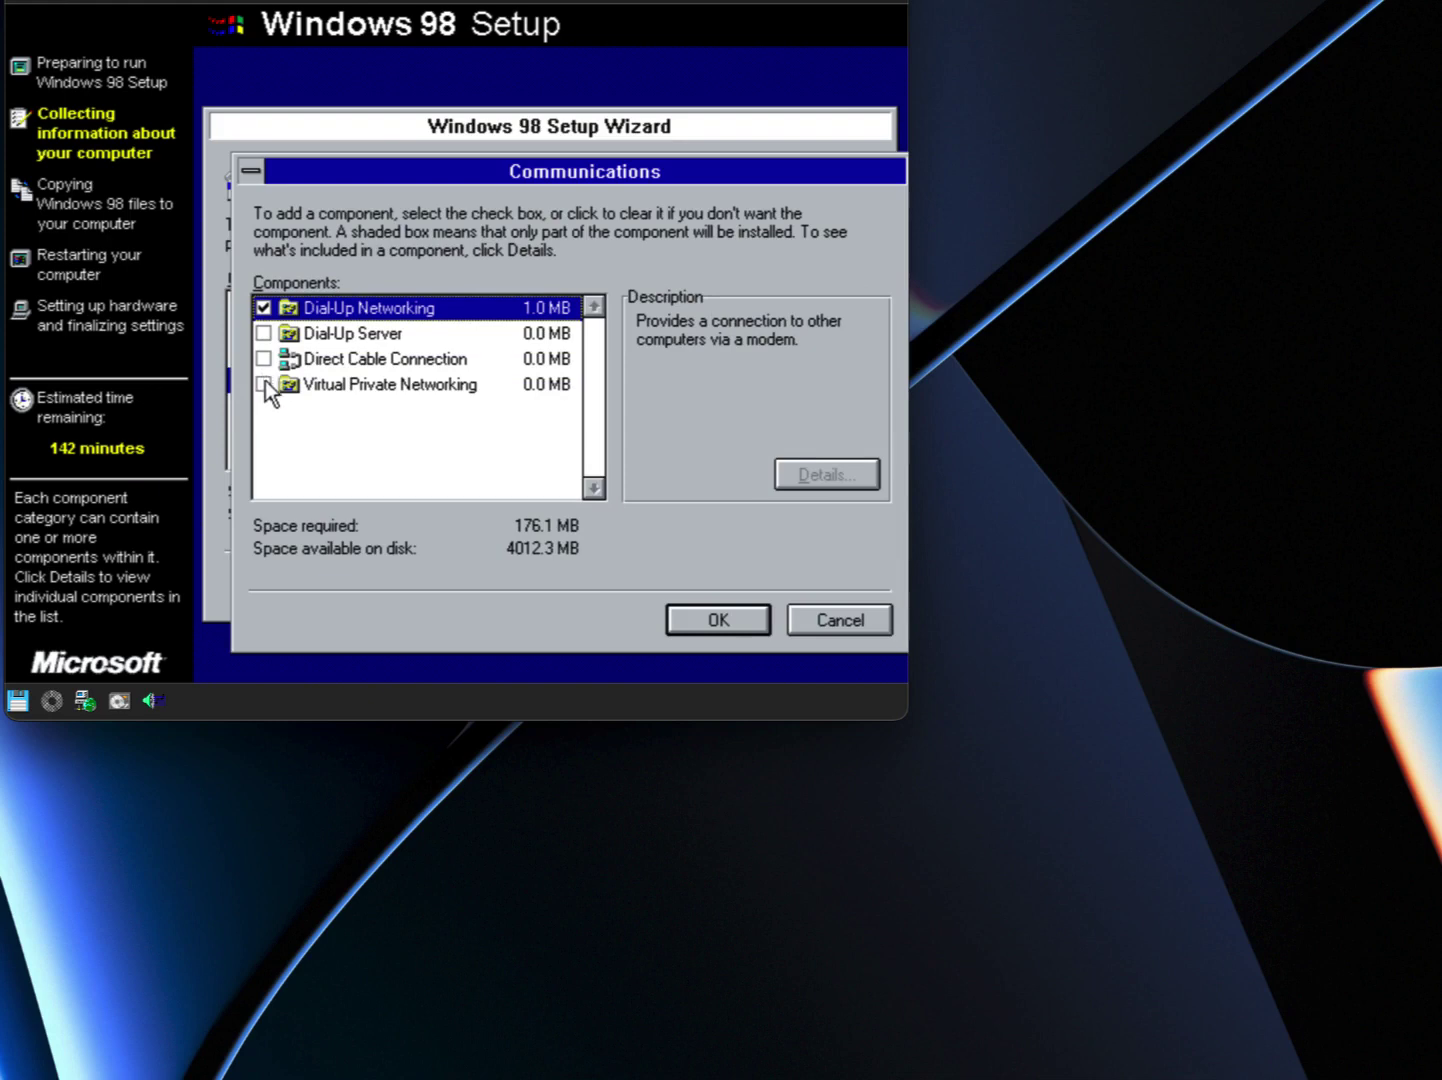
left_click(262, 384)
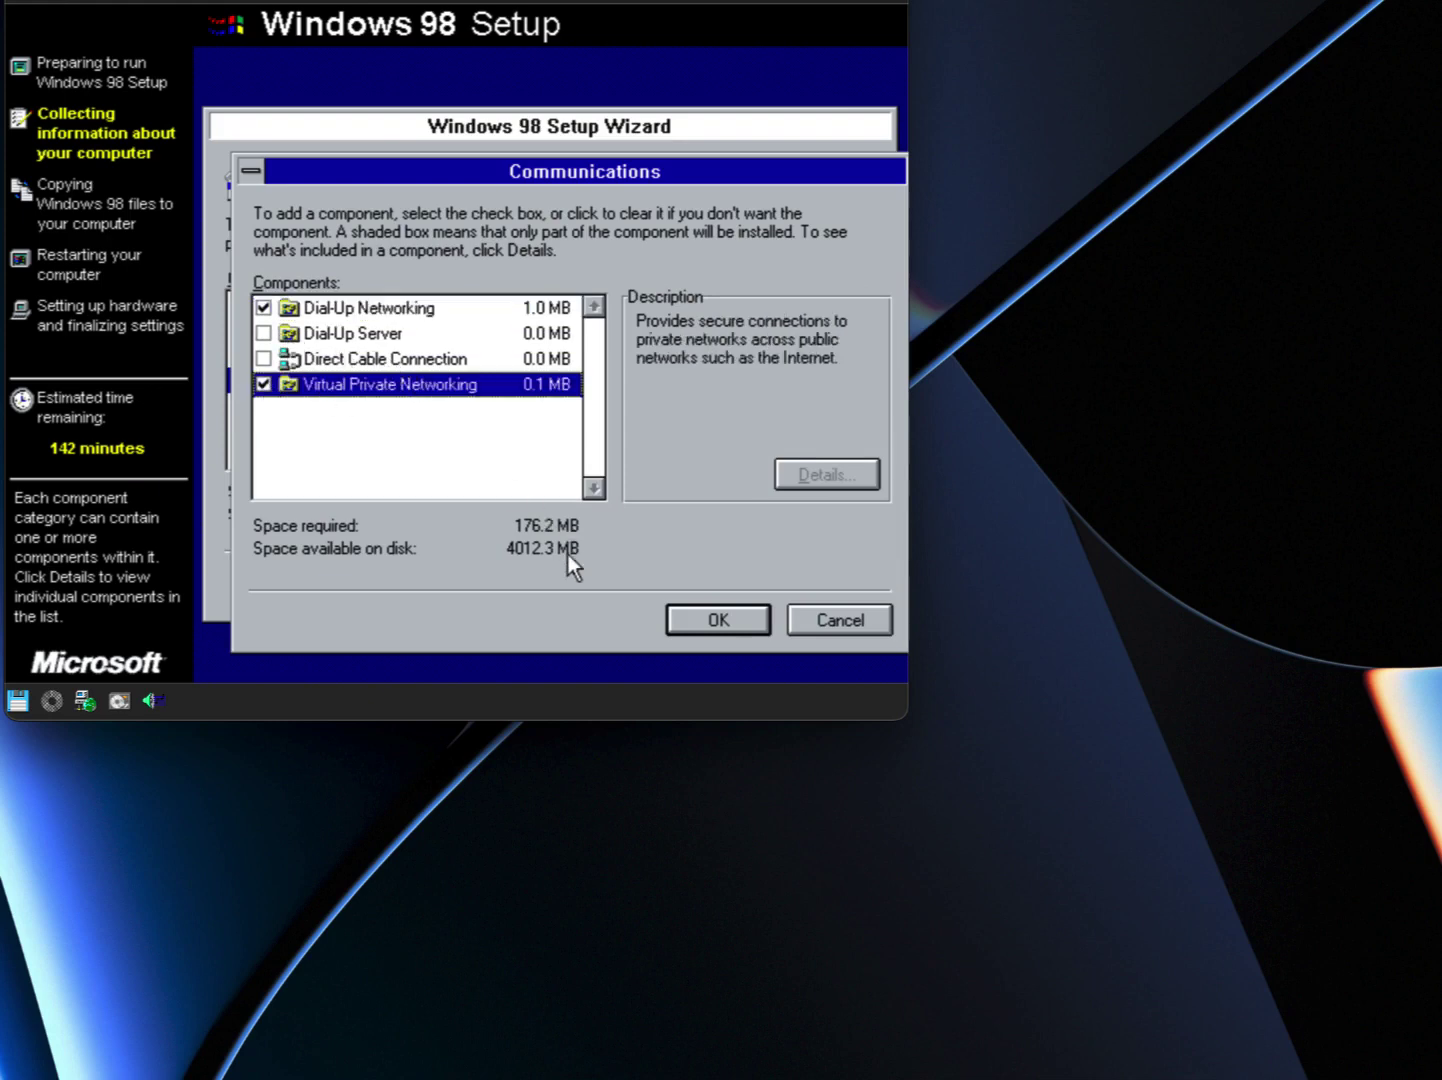
left_click(369, 315)
left_click(365, 328)
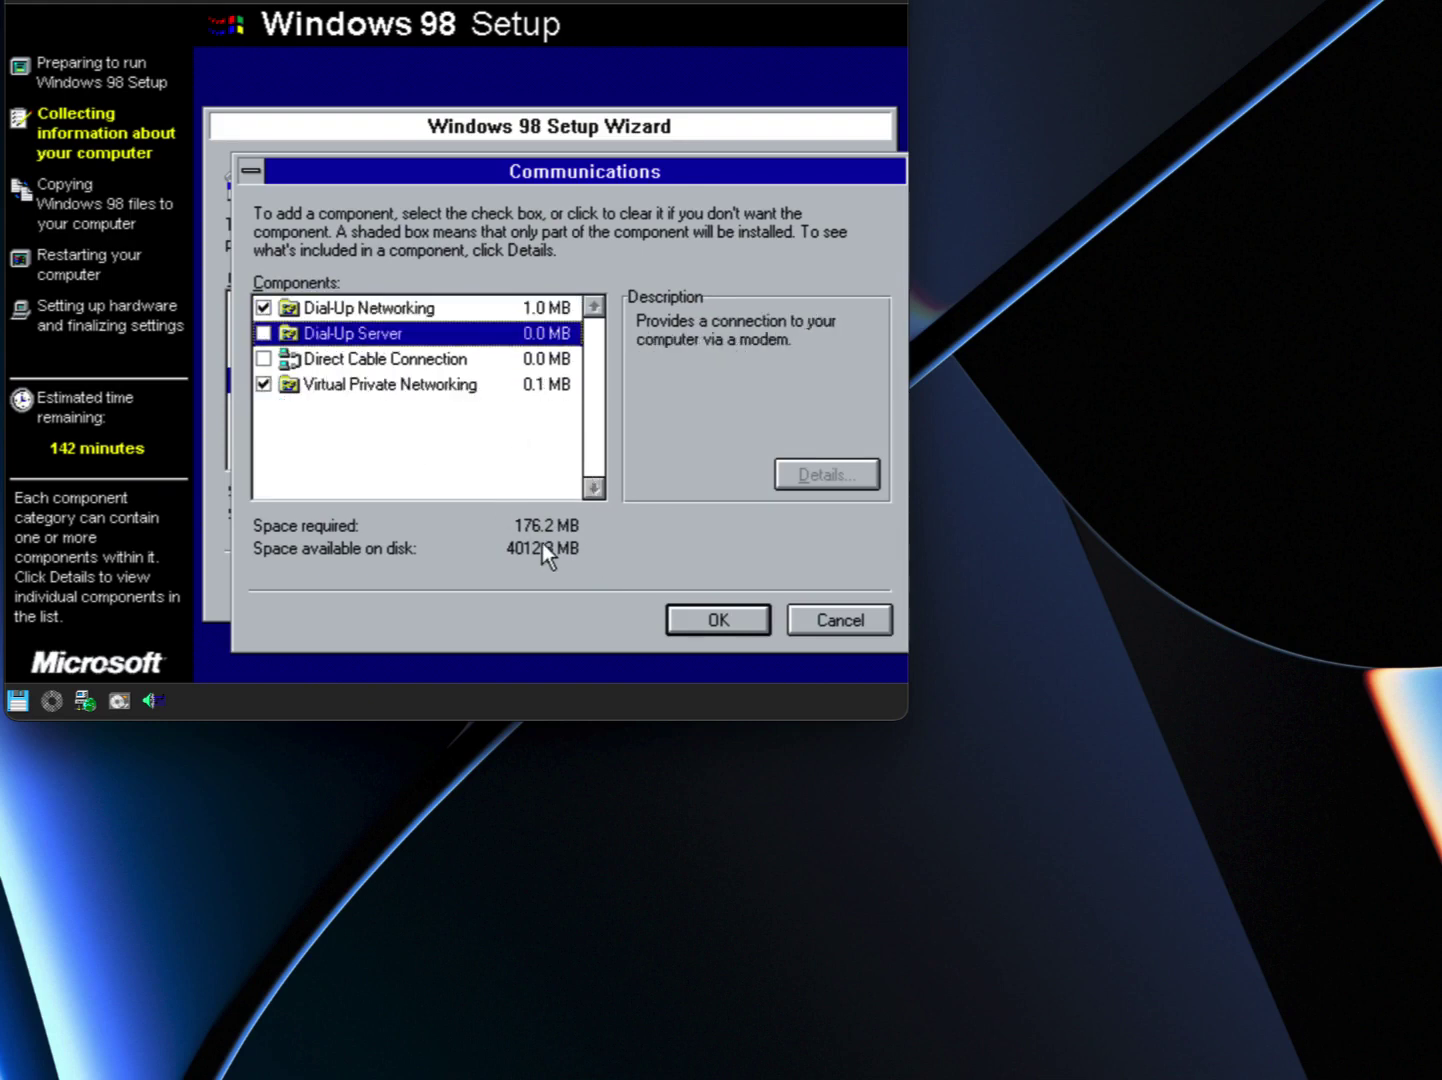
left_click(263, 334)
left_click(678, 618)
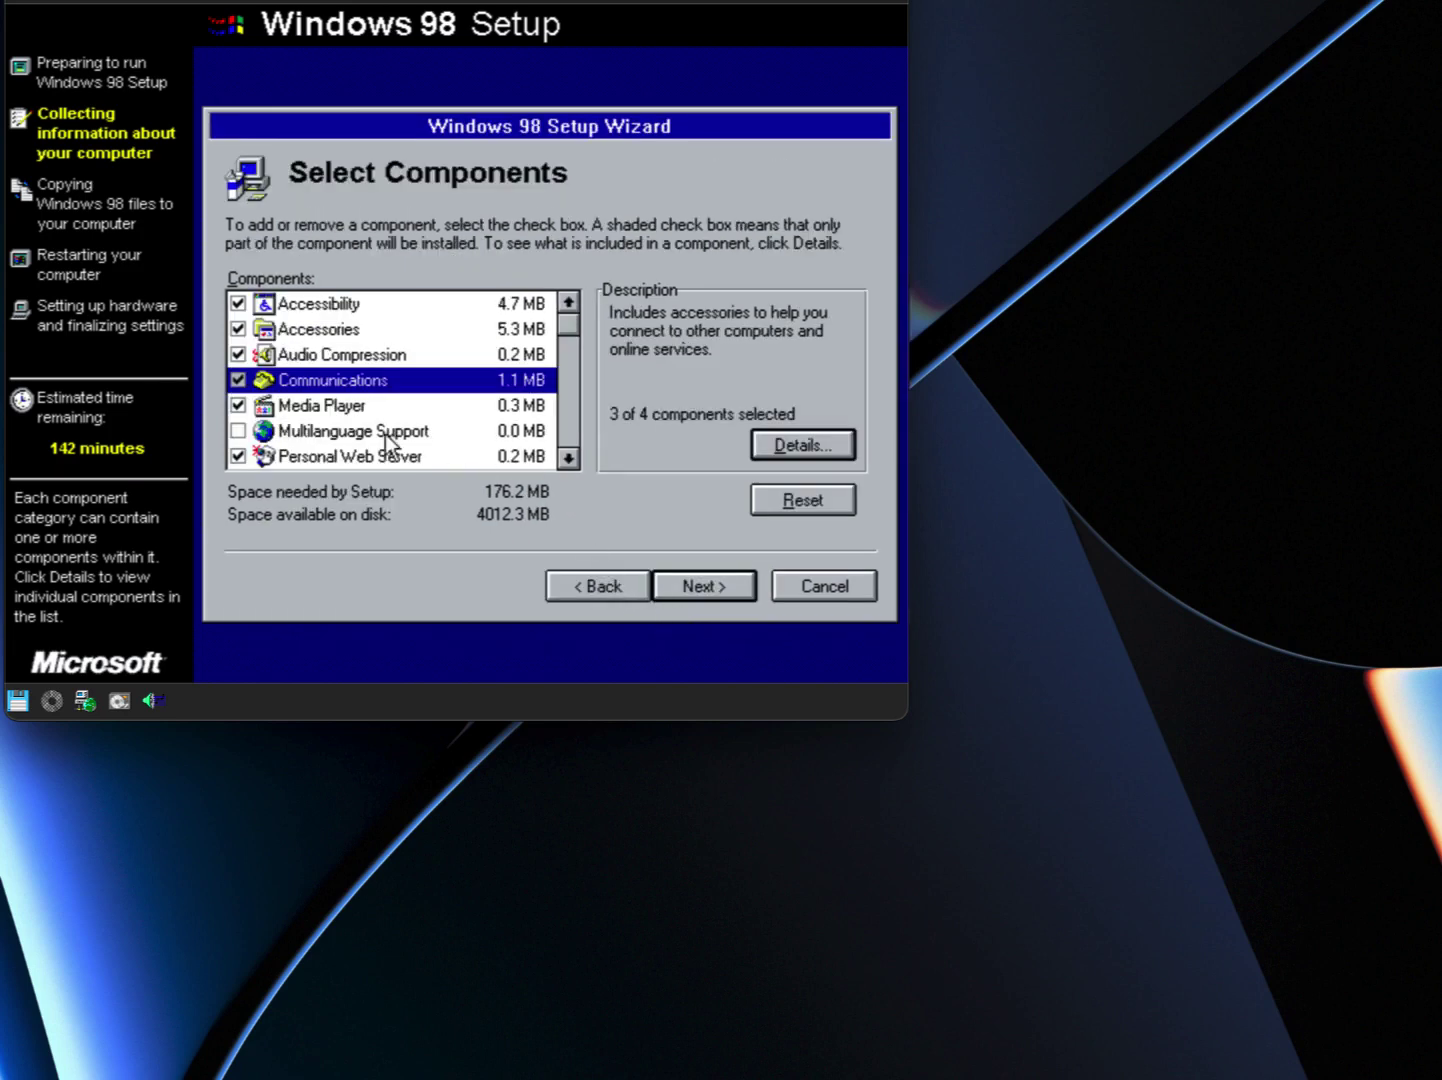
left_click(237, 430)
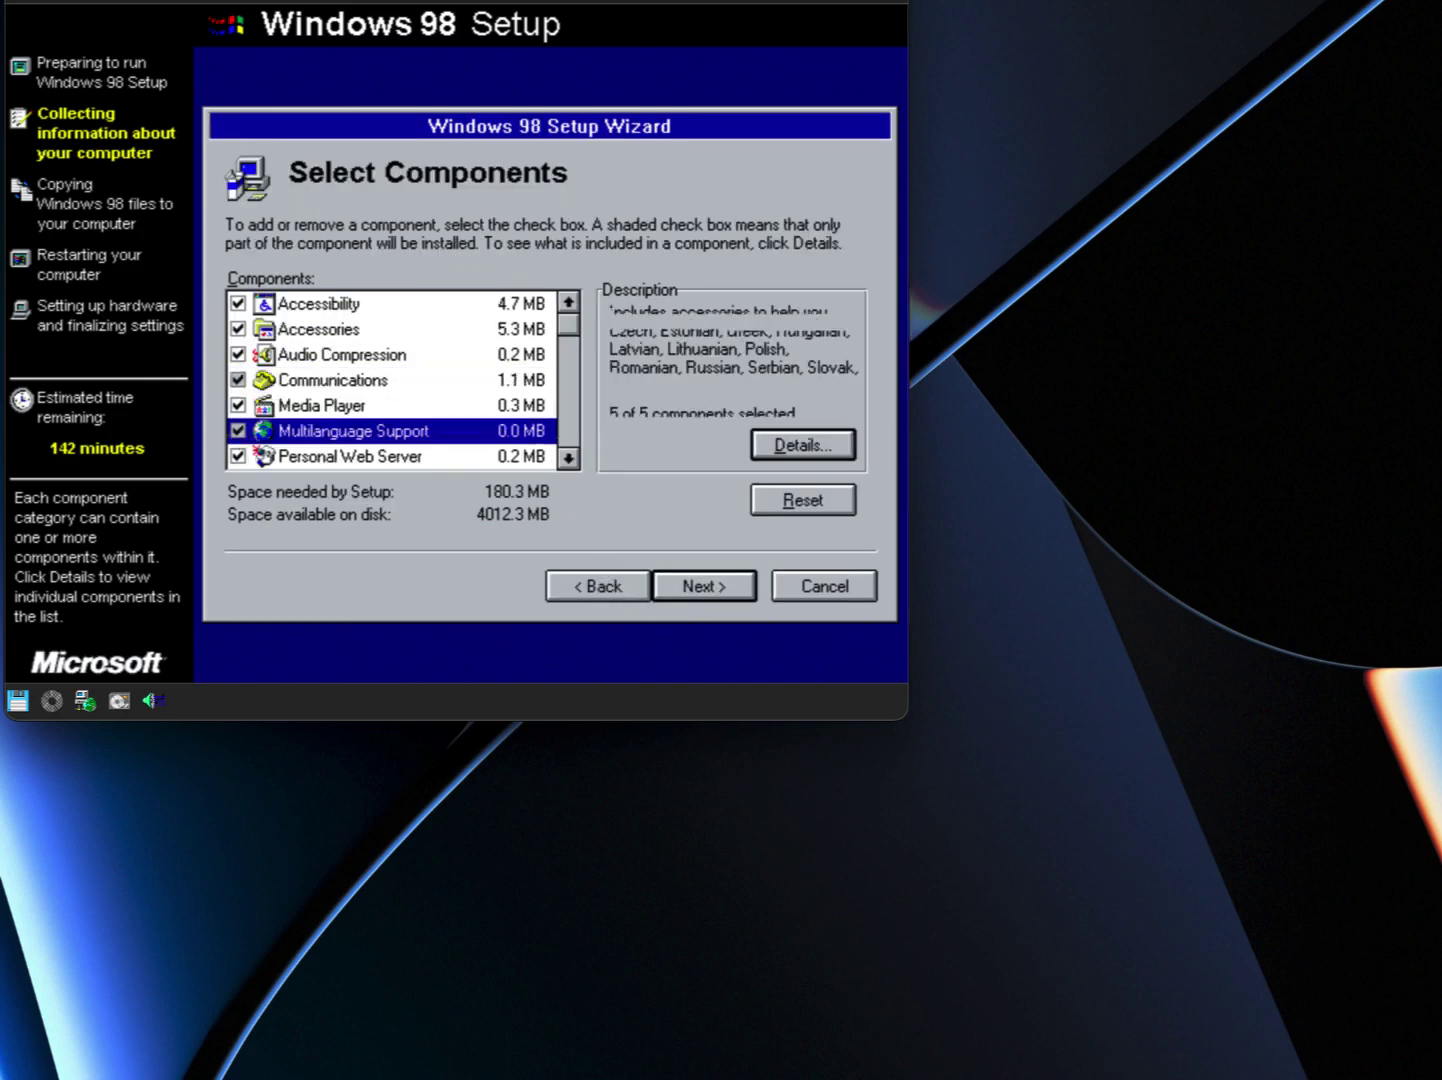
- Check which subcomponents System Tools offers, and leave its details without changing the selection
left_click(553, 455)
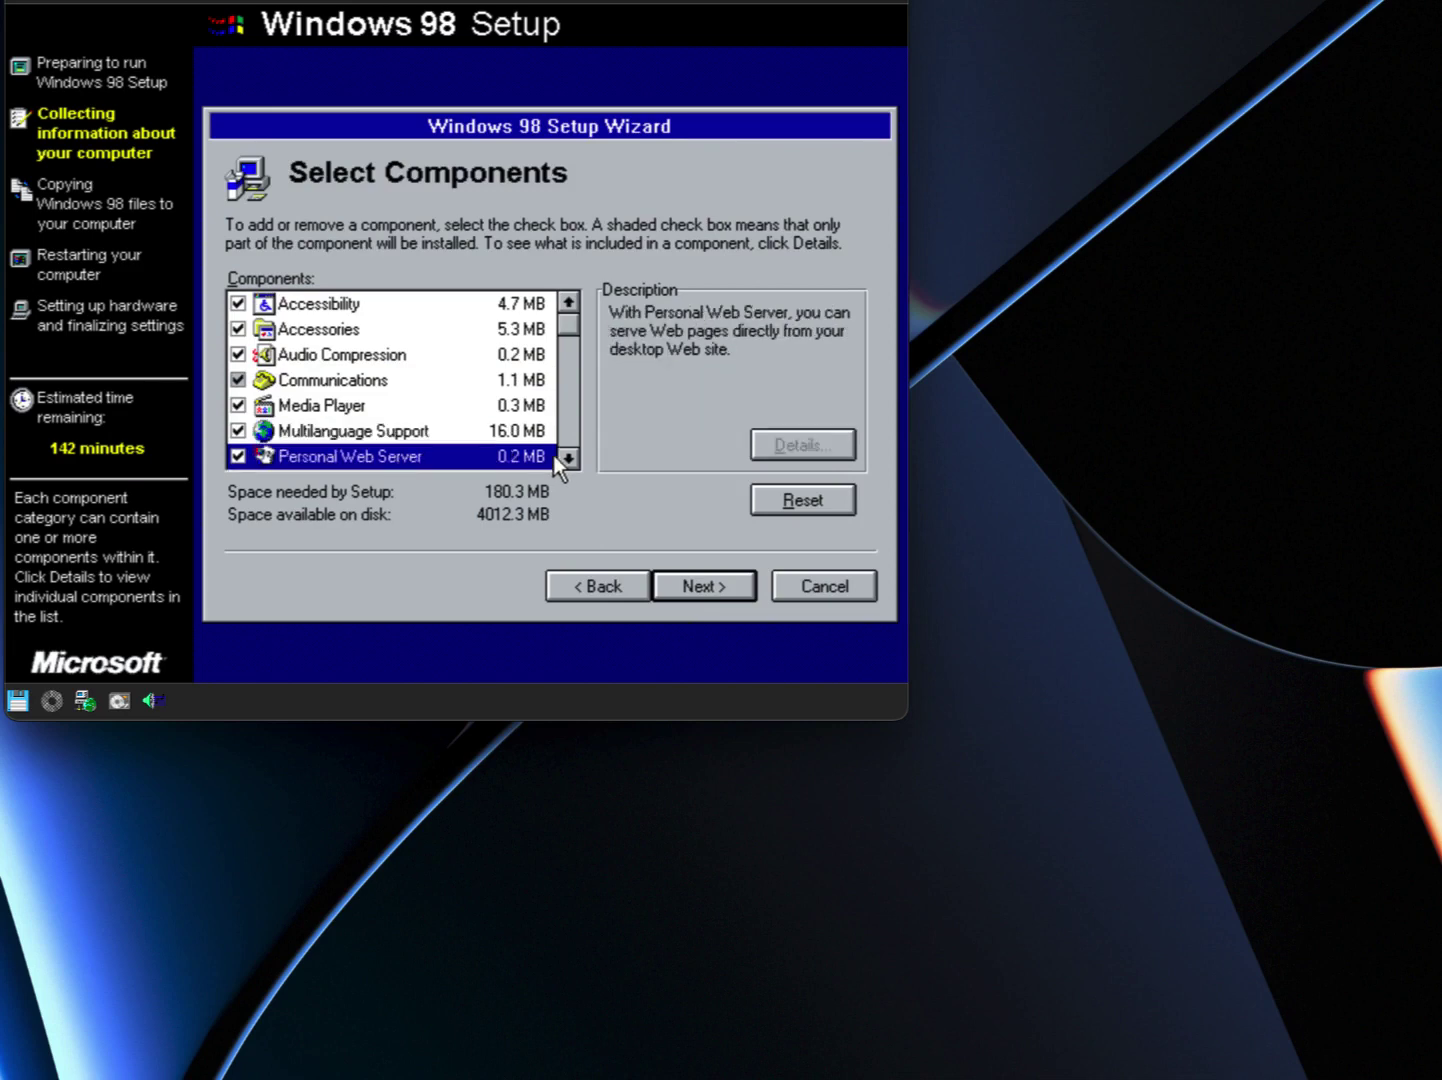
left_click(563, 455)
left_click(564, 455)
left_click(563, 456)
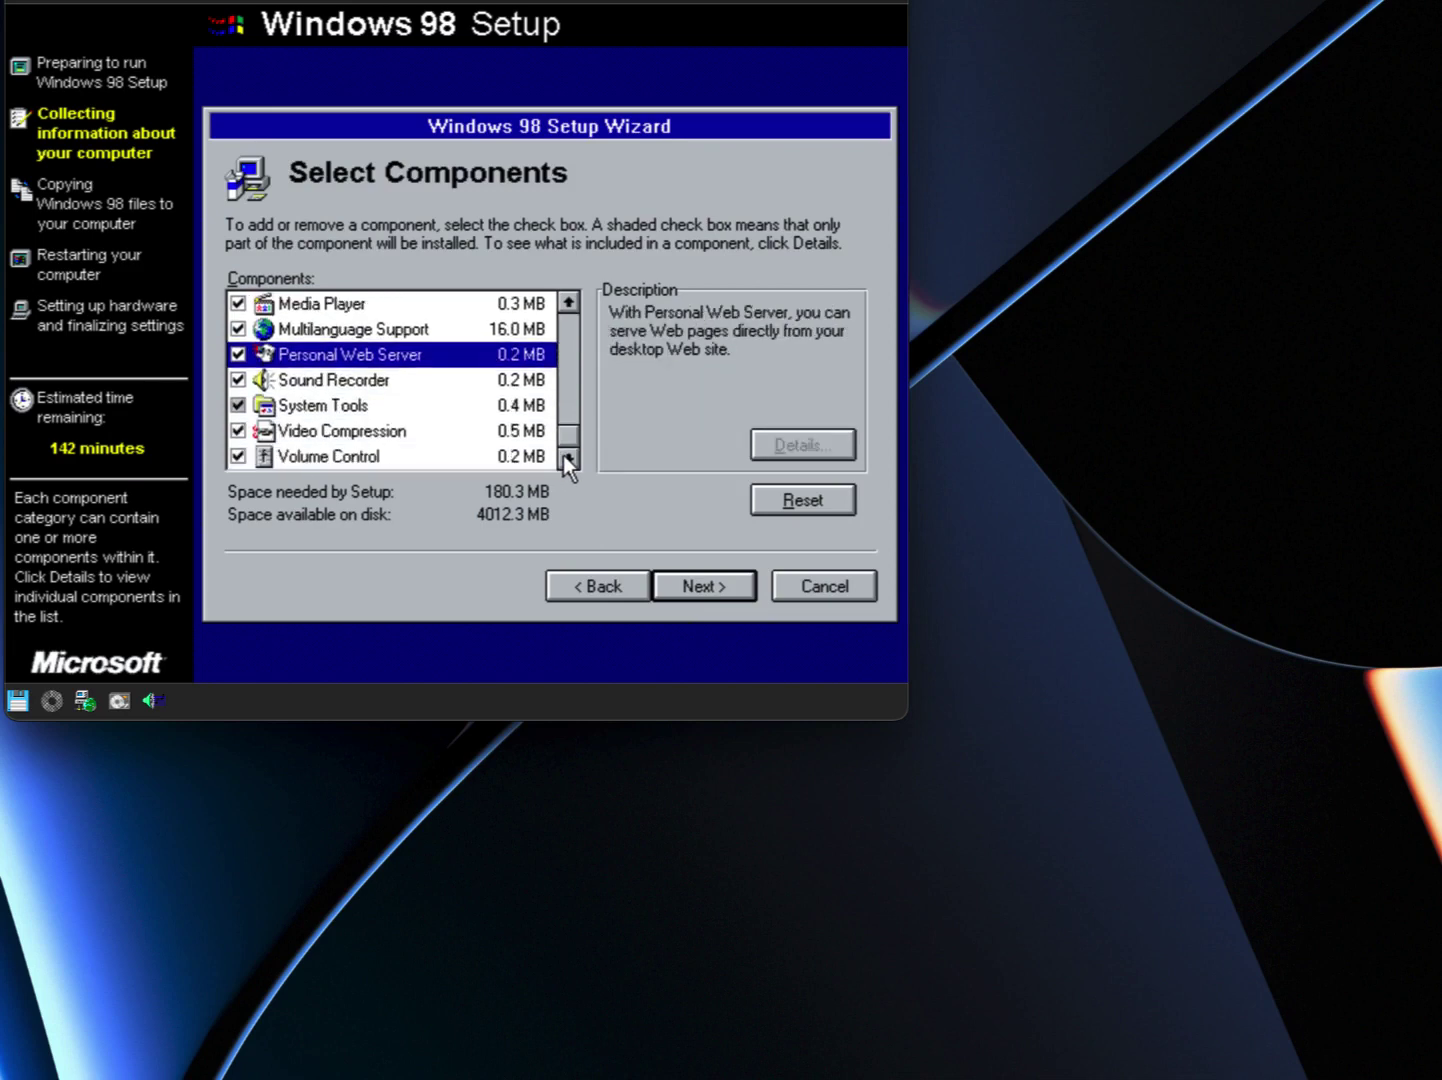
left_click(274, 414)
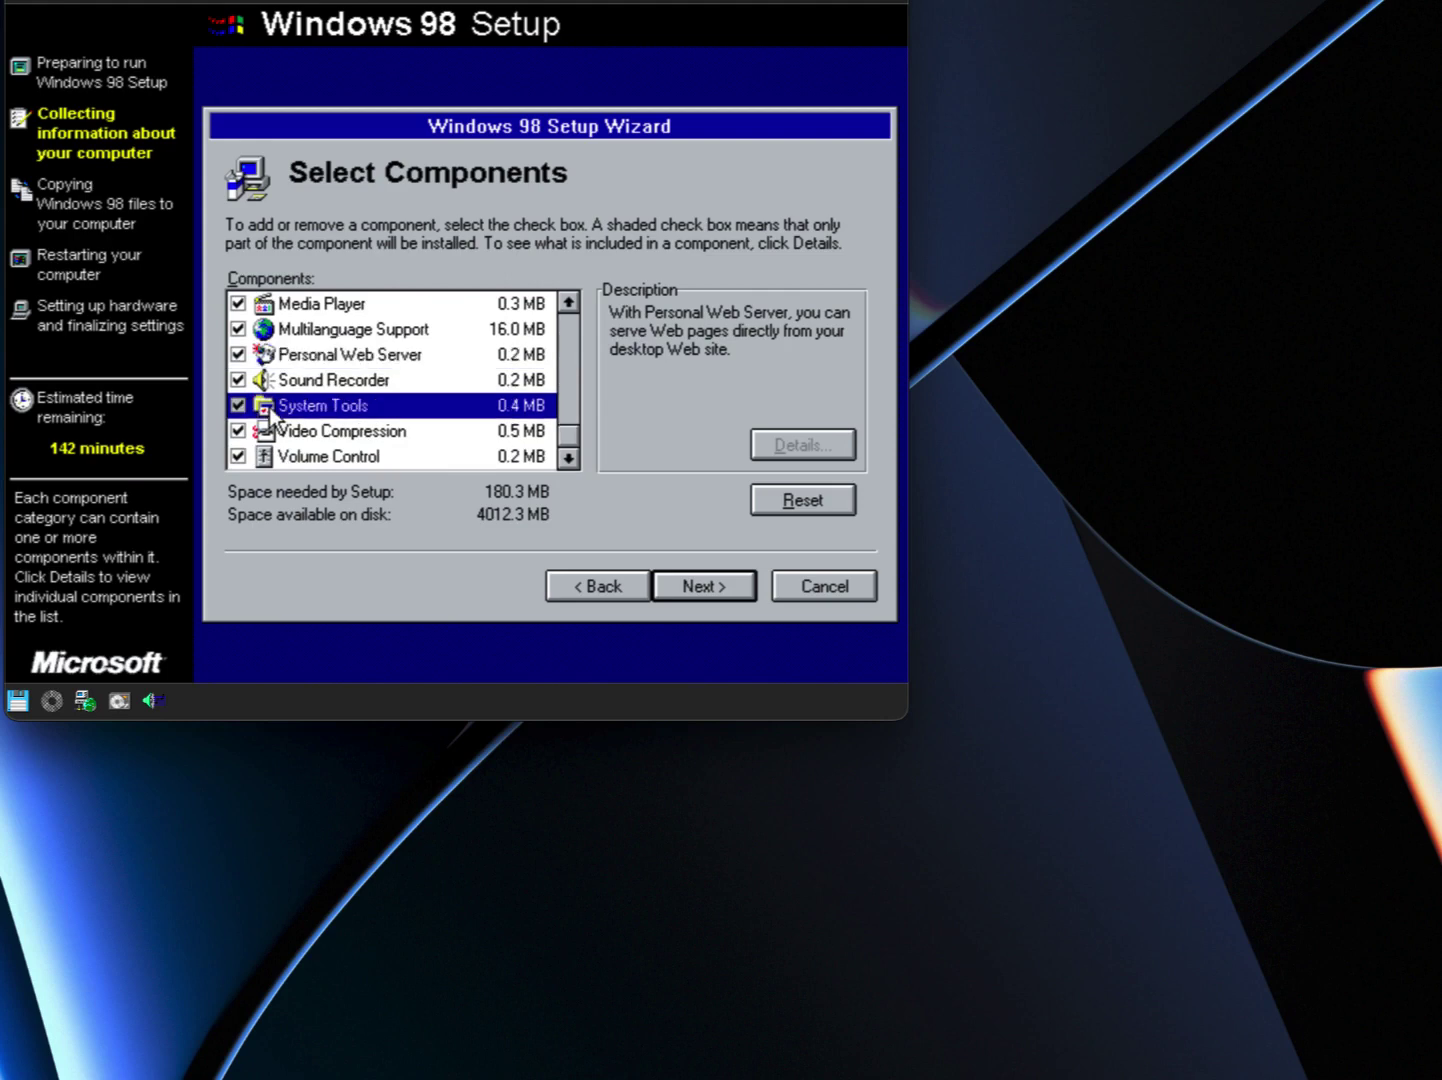
left_click(752, 440)
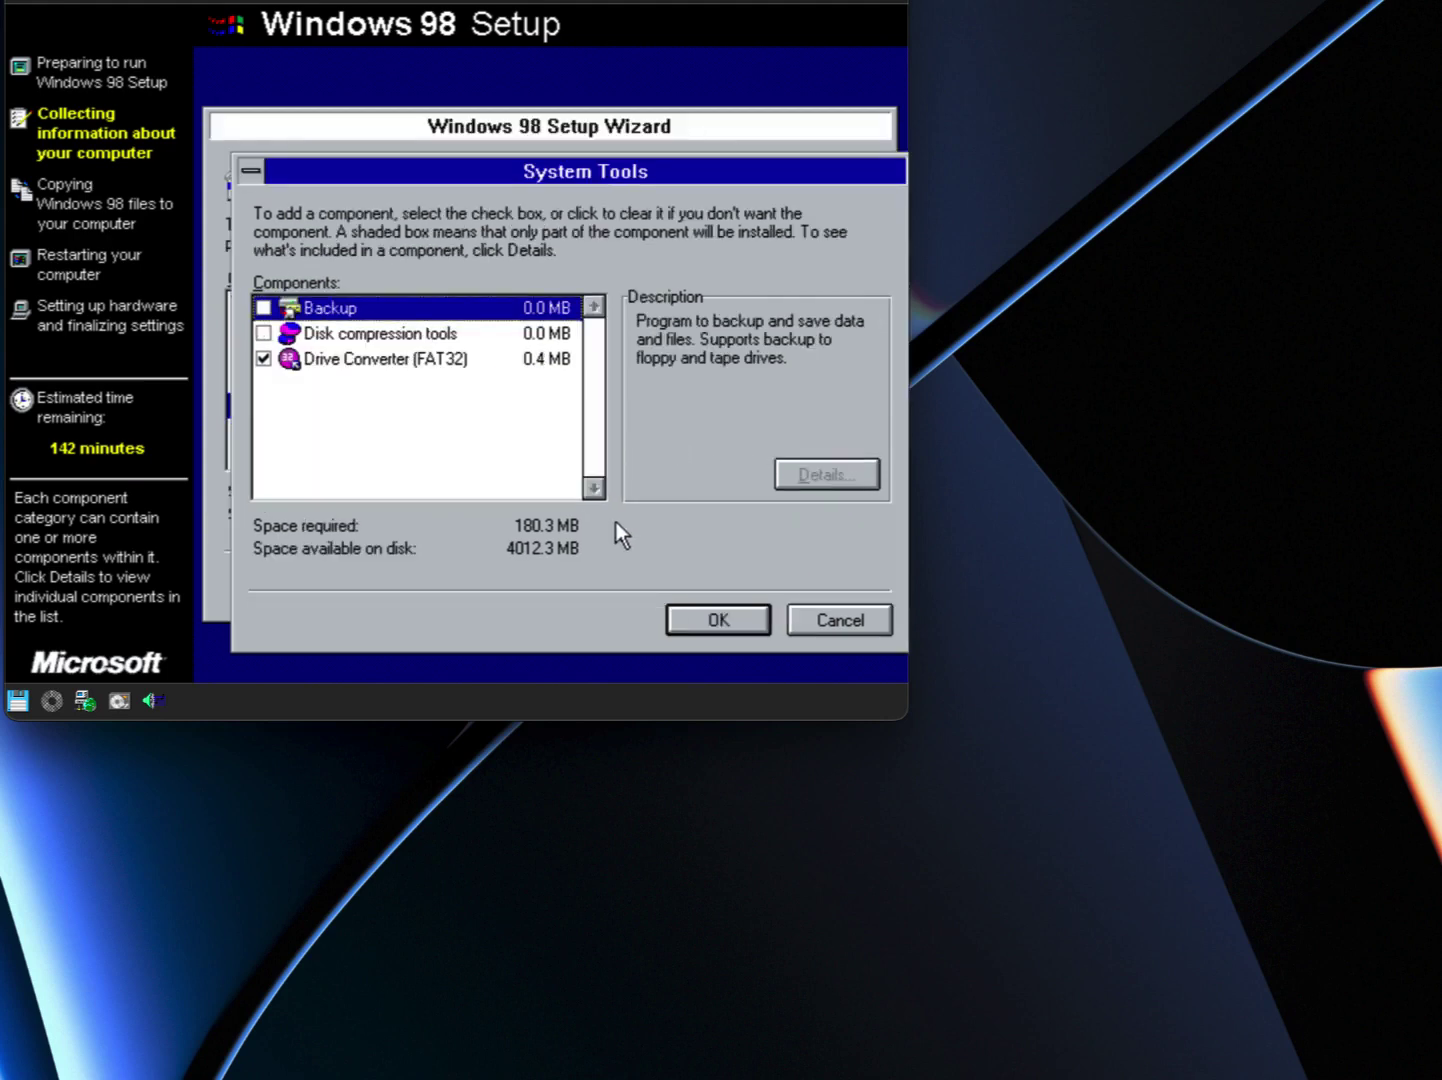
left_click(866, 619)
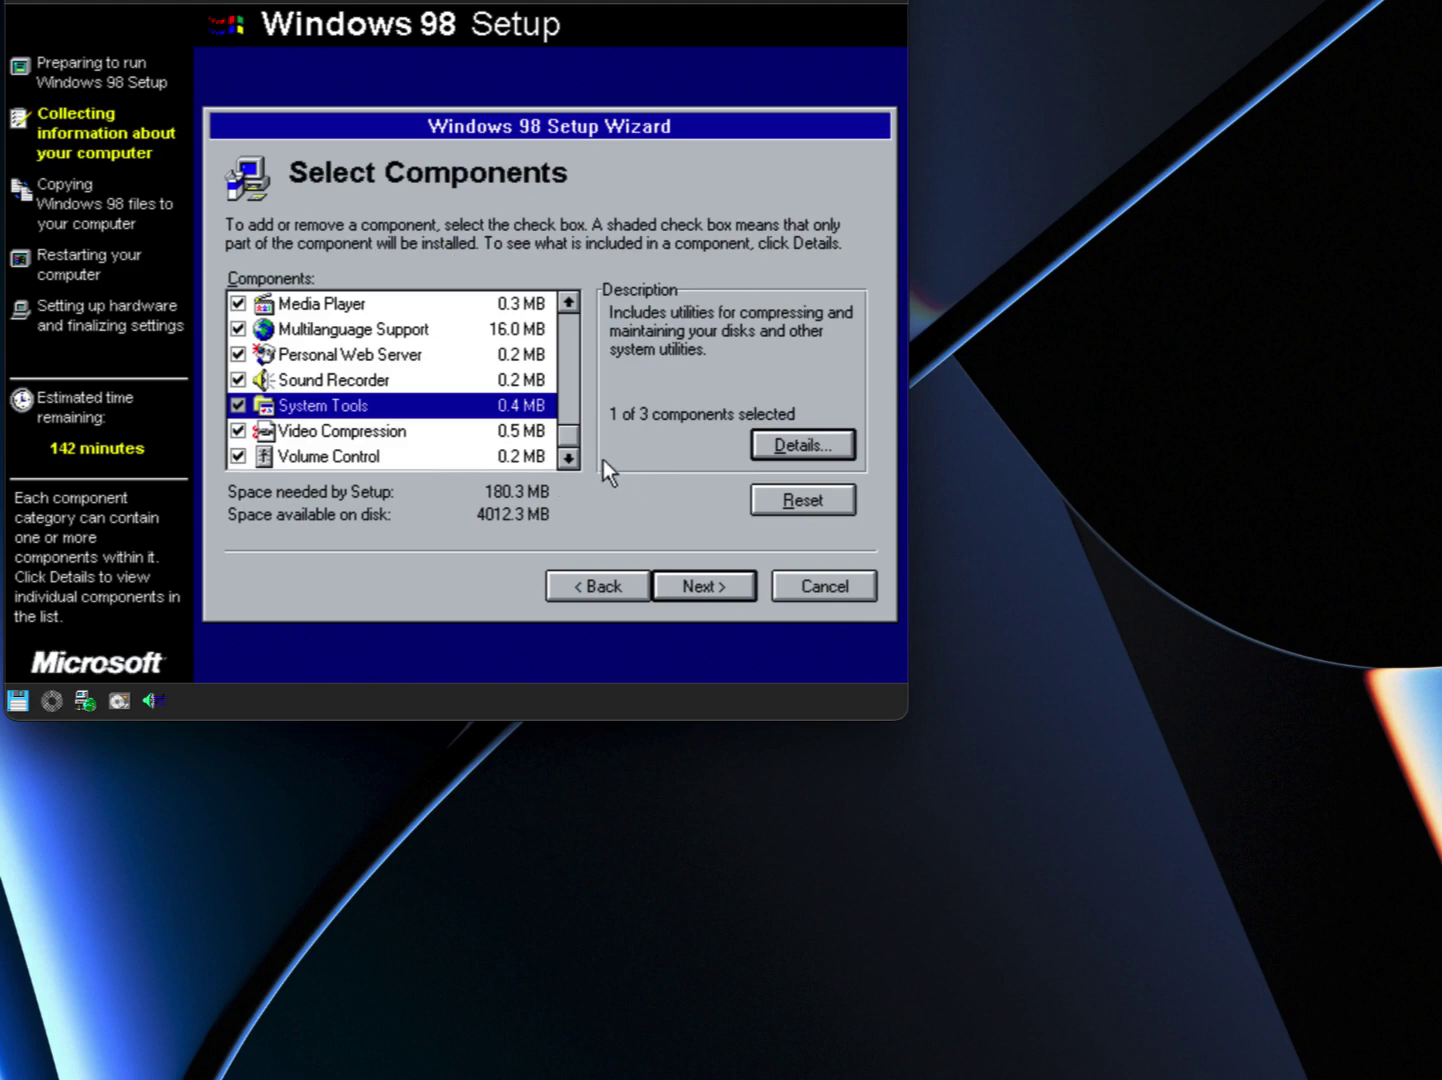
- Accept the component selection and set the computer name to WIN98-86Box
left_click(707, 582)
left_click(694, 579)
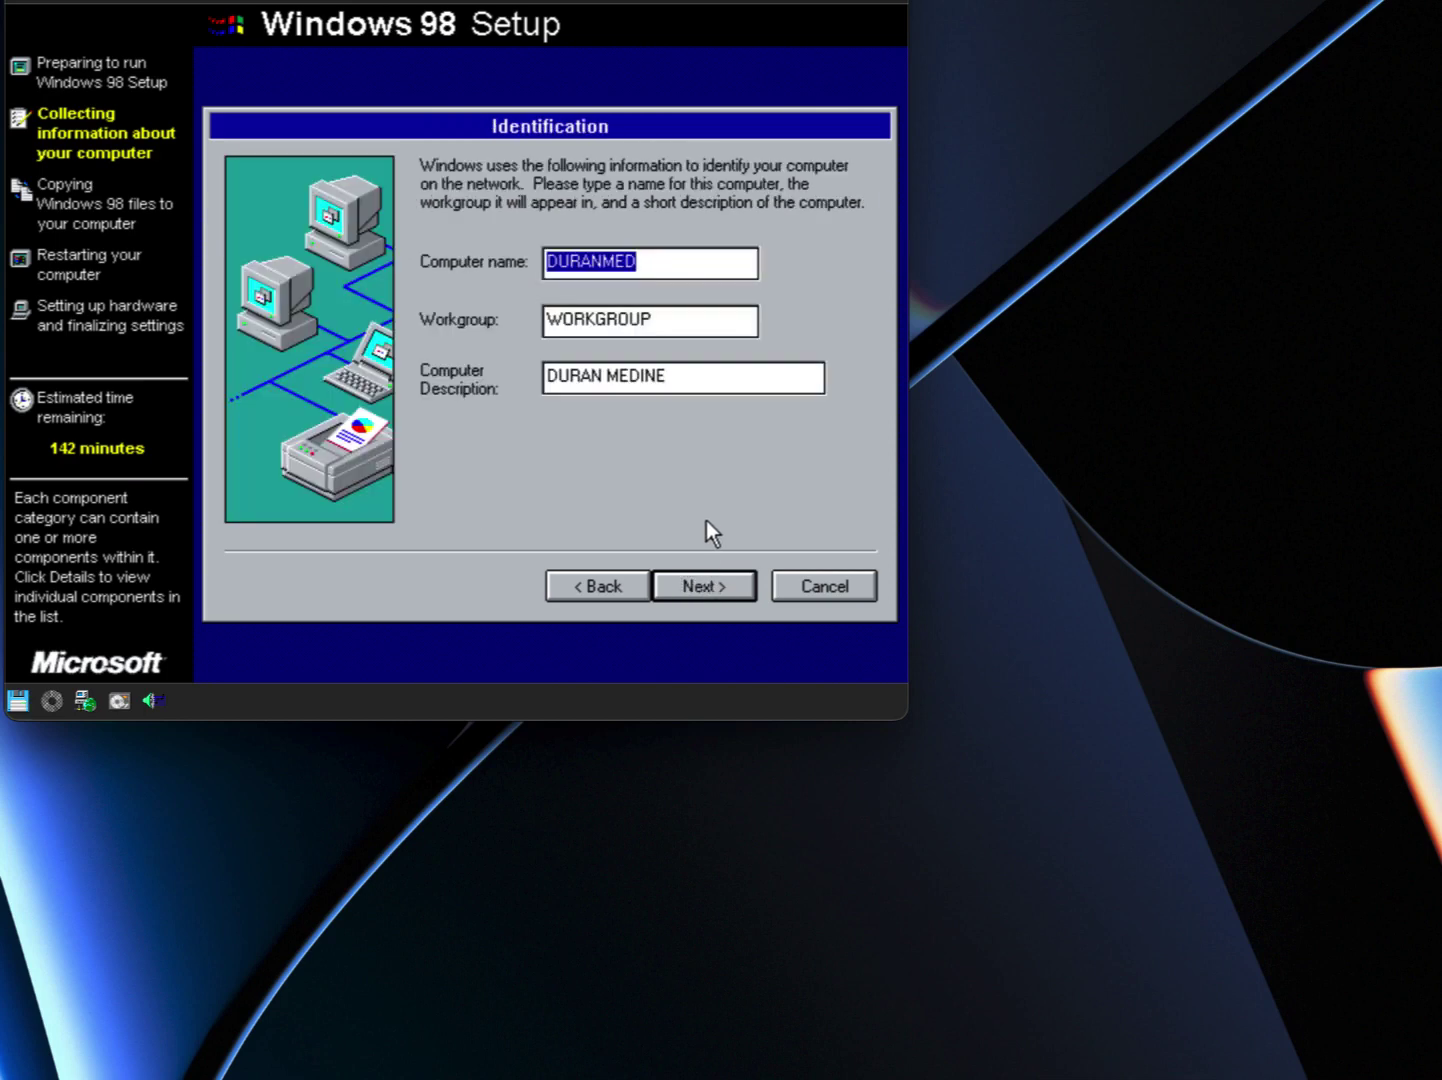
key("BackSpace")
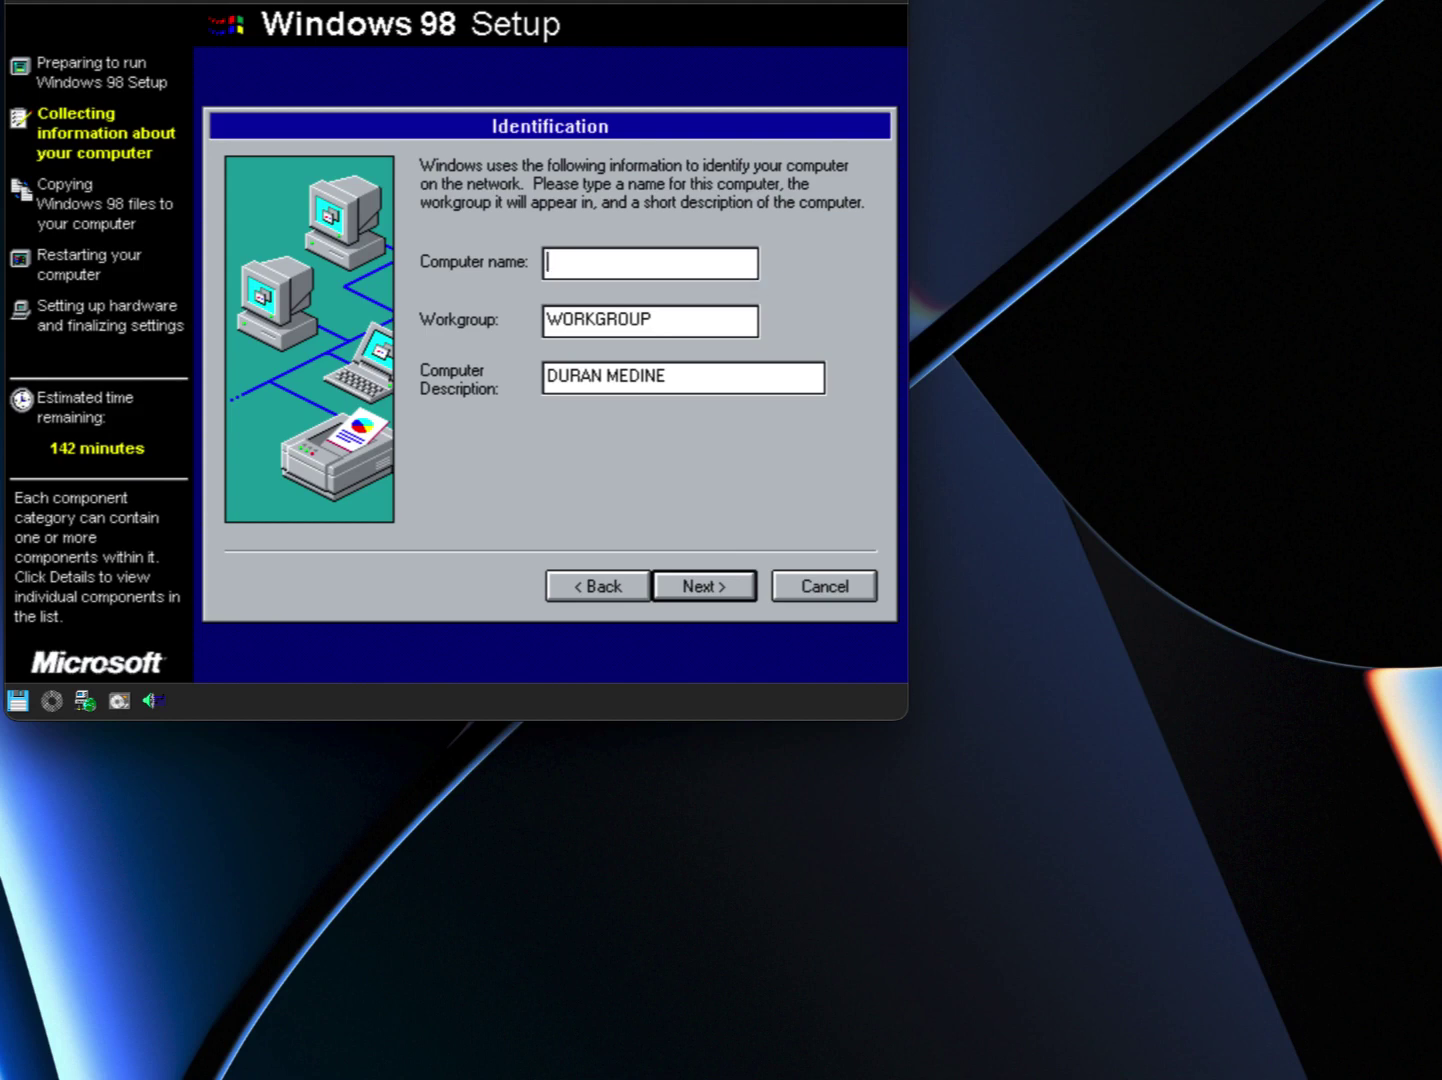
type("WIN98-86Box")
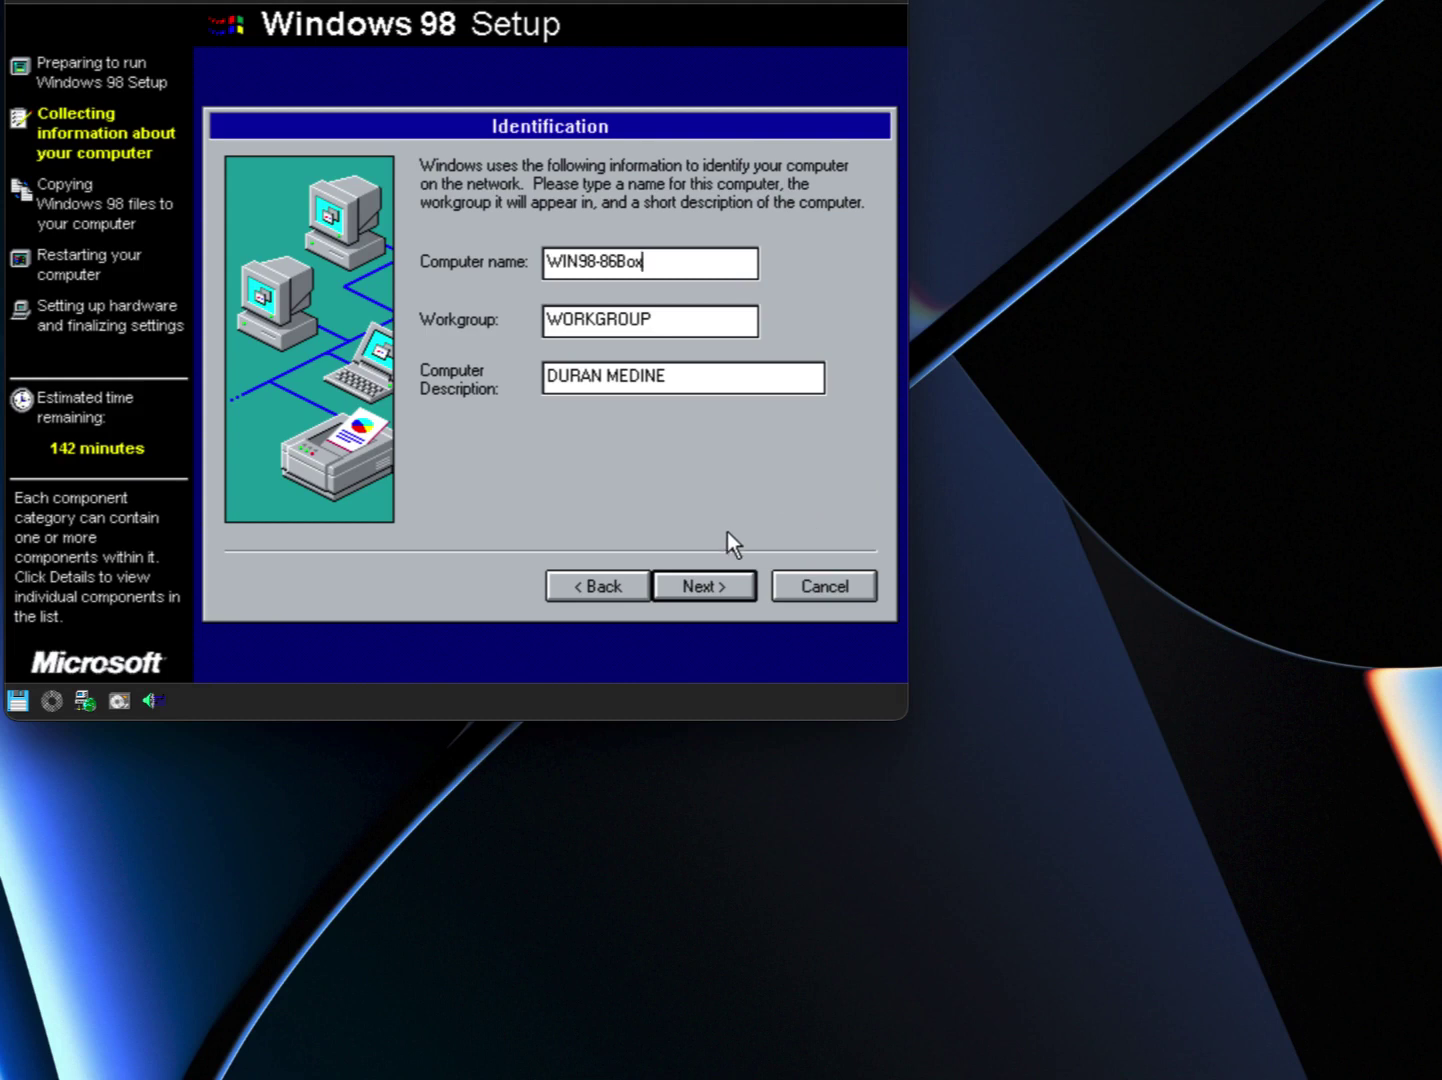
- Clear the computer description containing the owner's name and accept the network identification settings
left_click(710, 379)
double_click(710, 380)
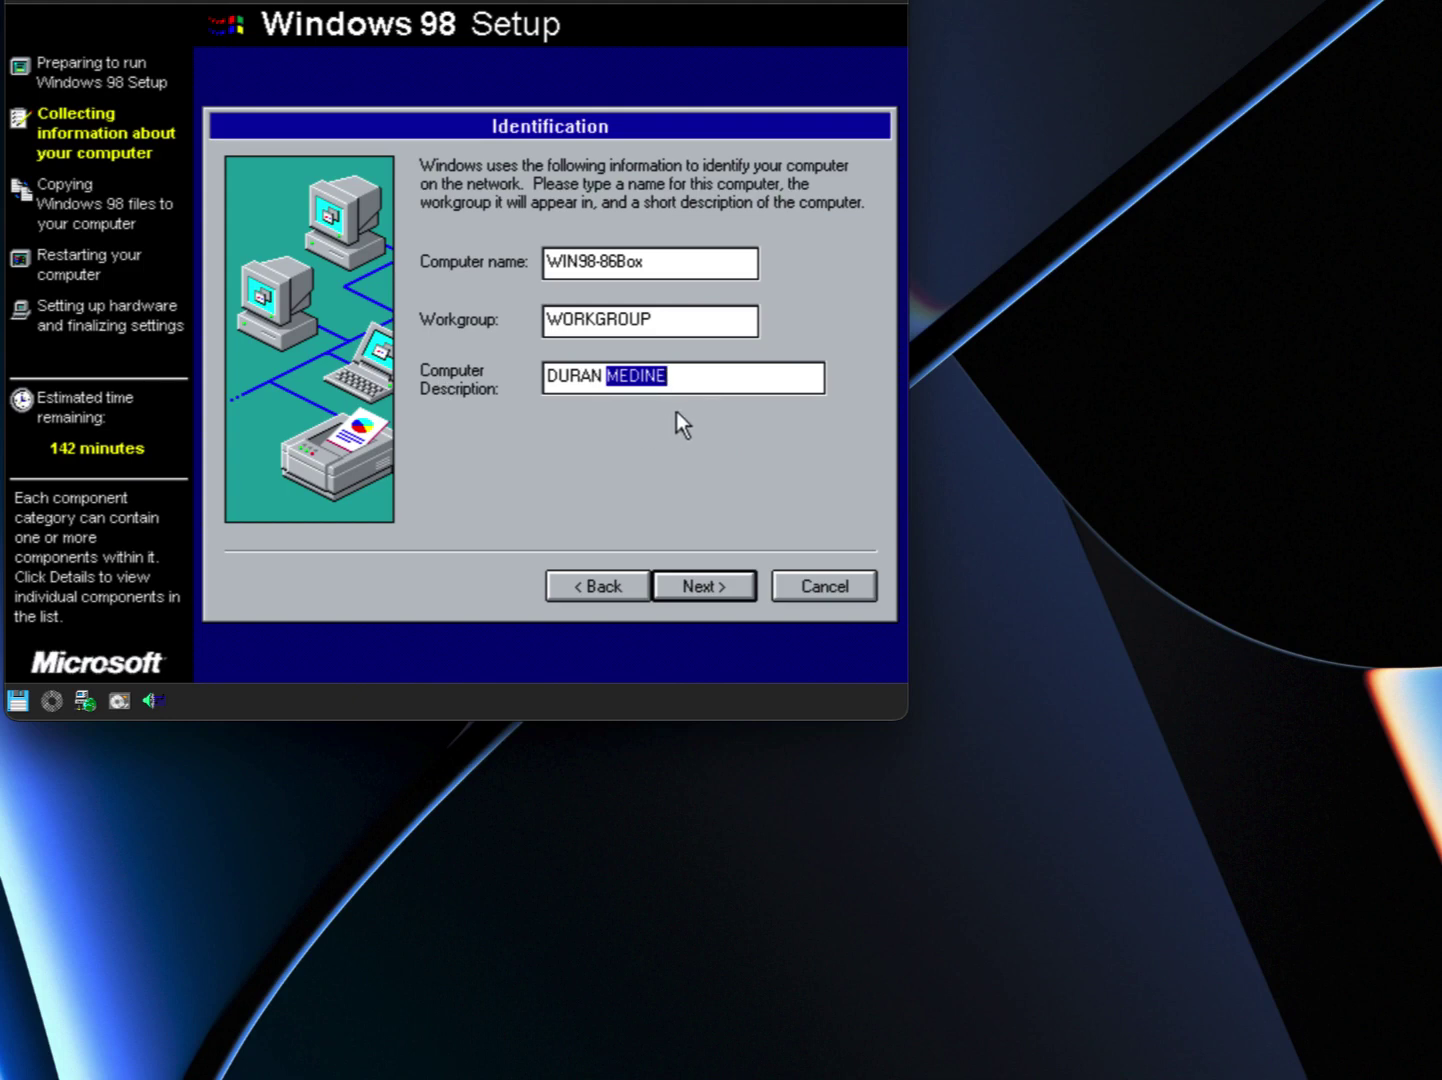
key("BackSpace")
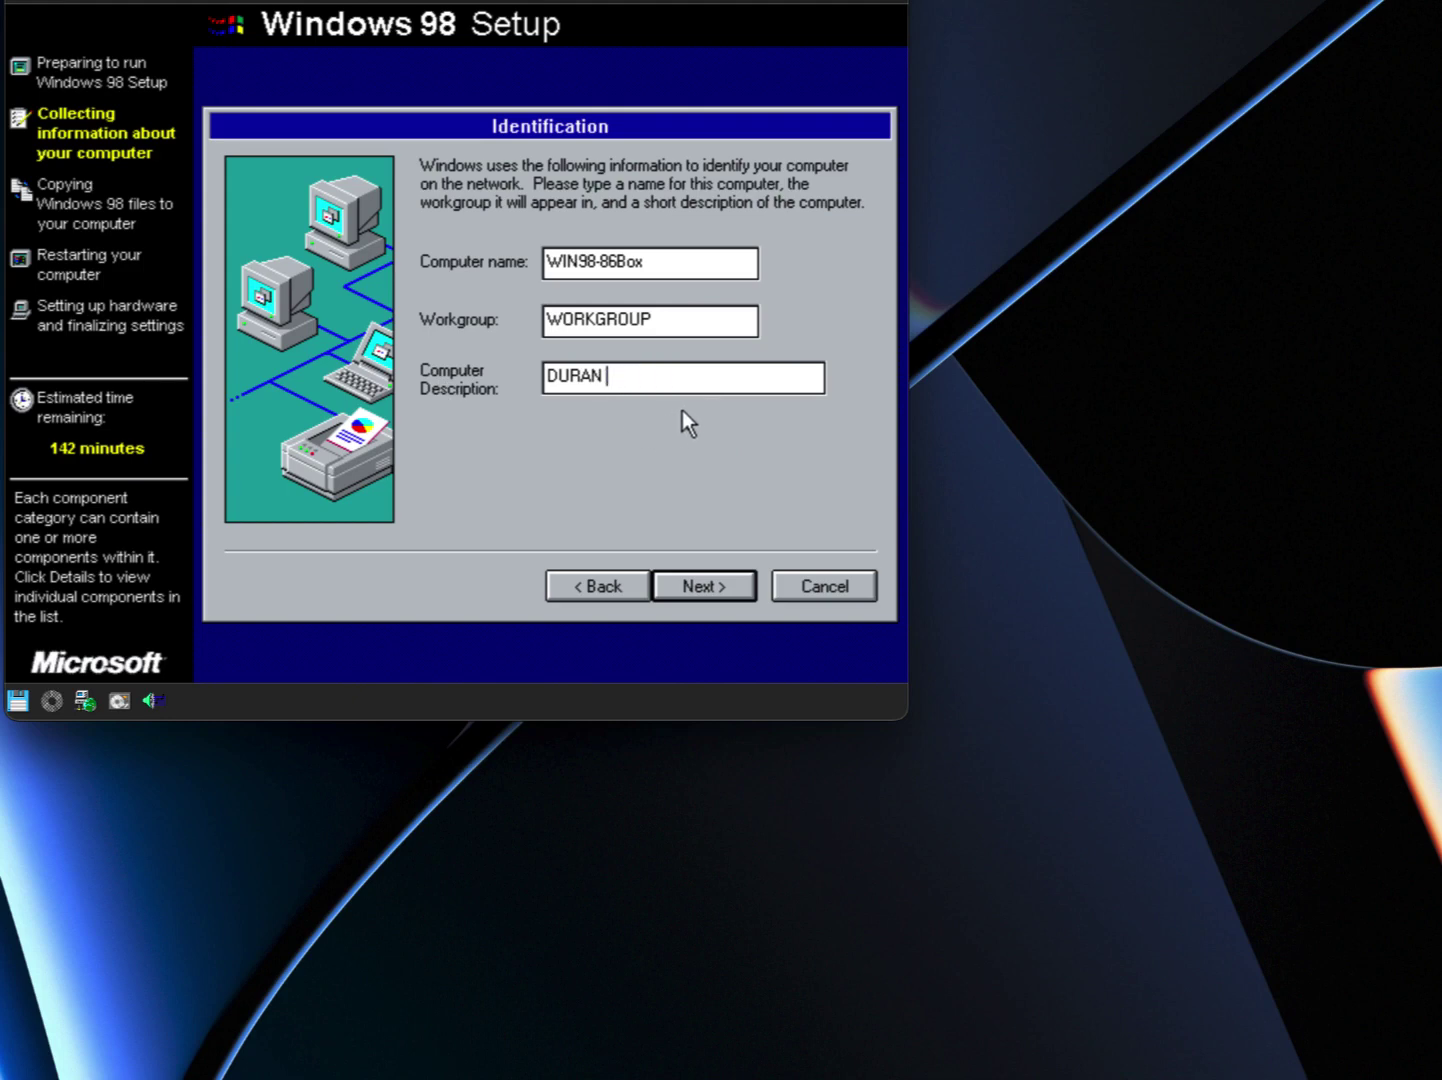
double_click(678, 386)
key("BackSpace")
left_click(691, 580)
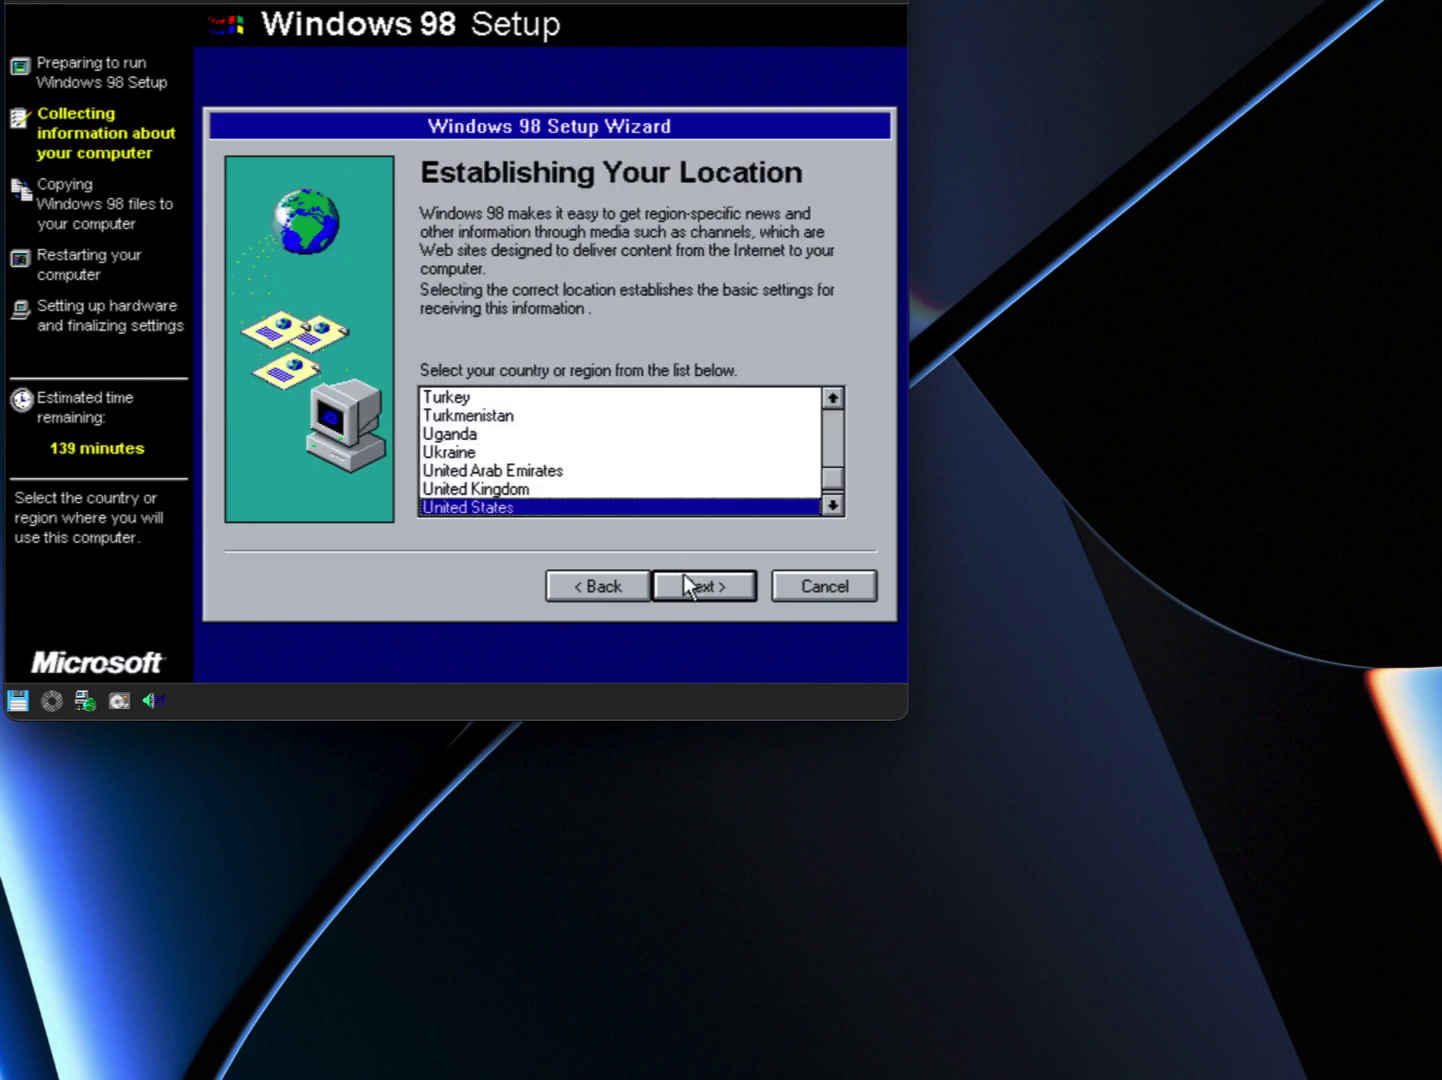
- Keep United States as the location and continue past the startup disk stage to start copying the Windows 98 files
left_click(725, 580)
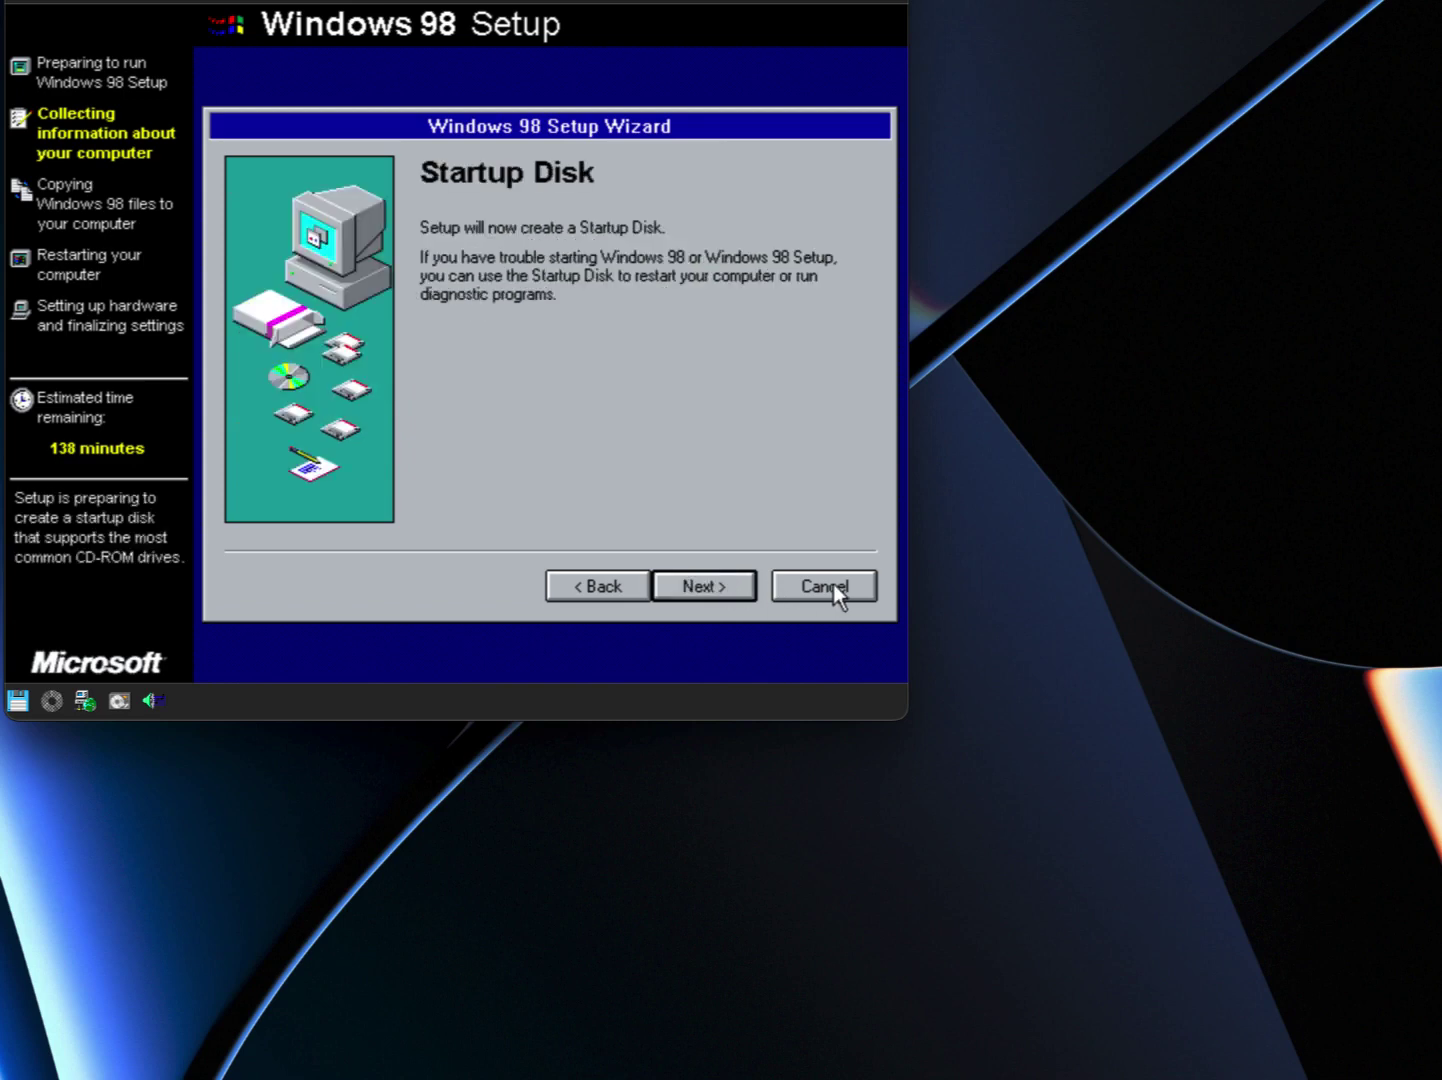
left_click(719, 583)
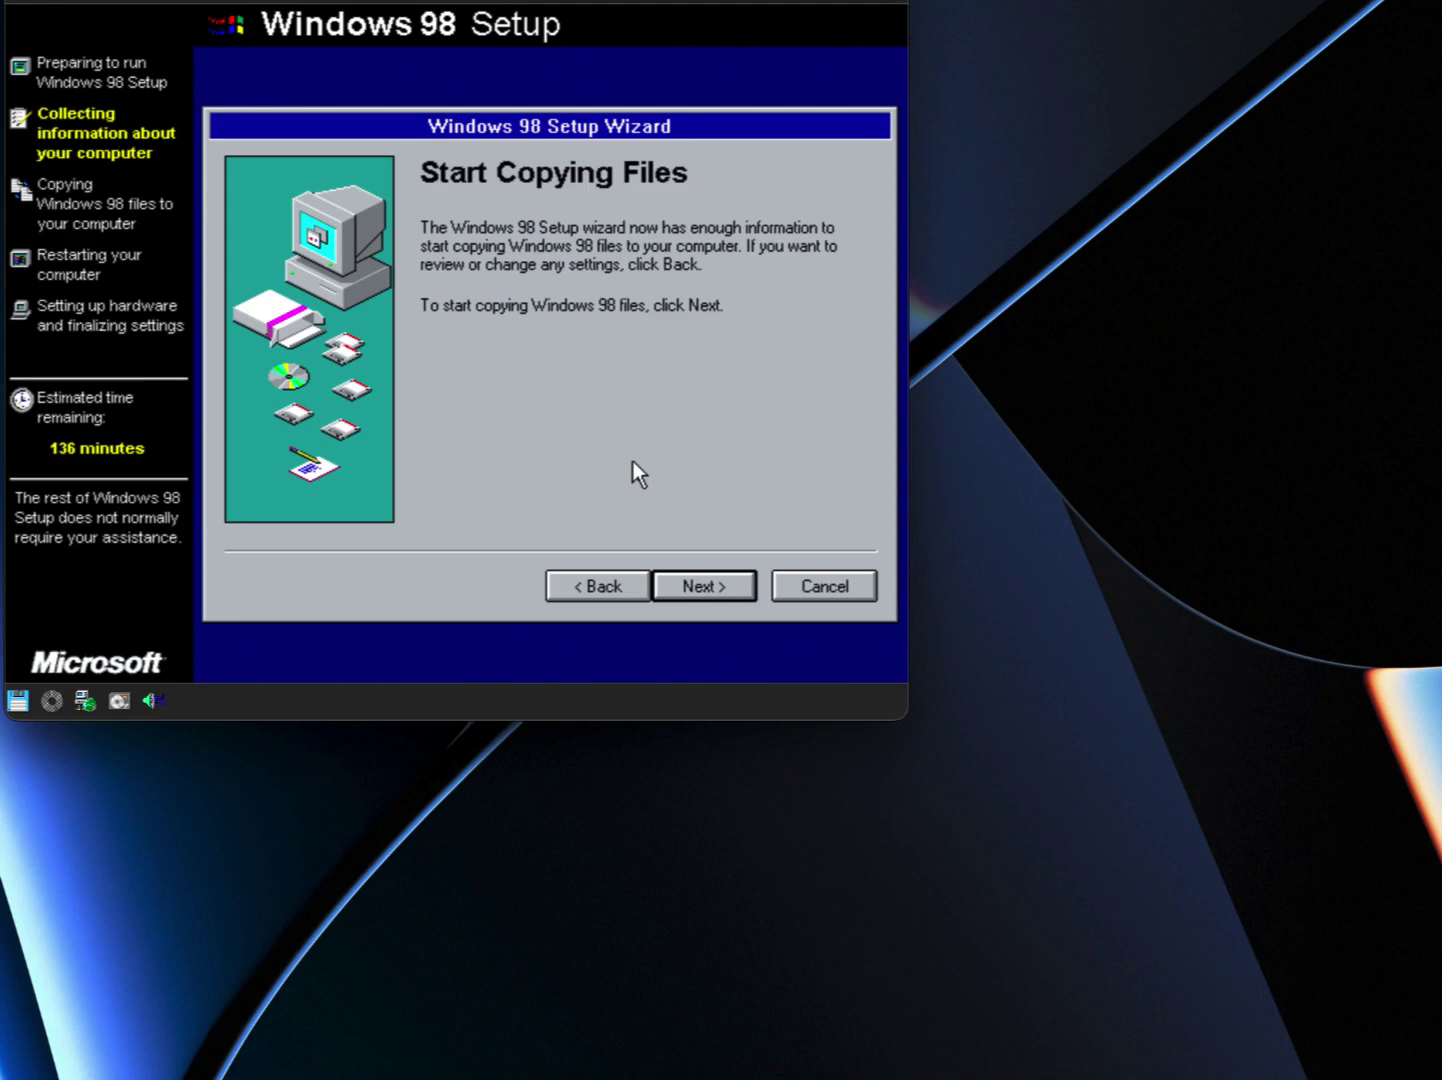
left_click(704, 591)
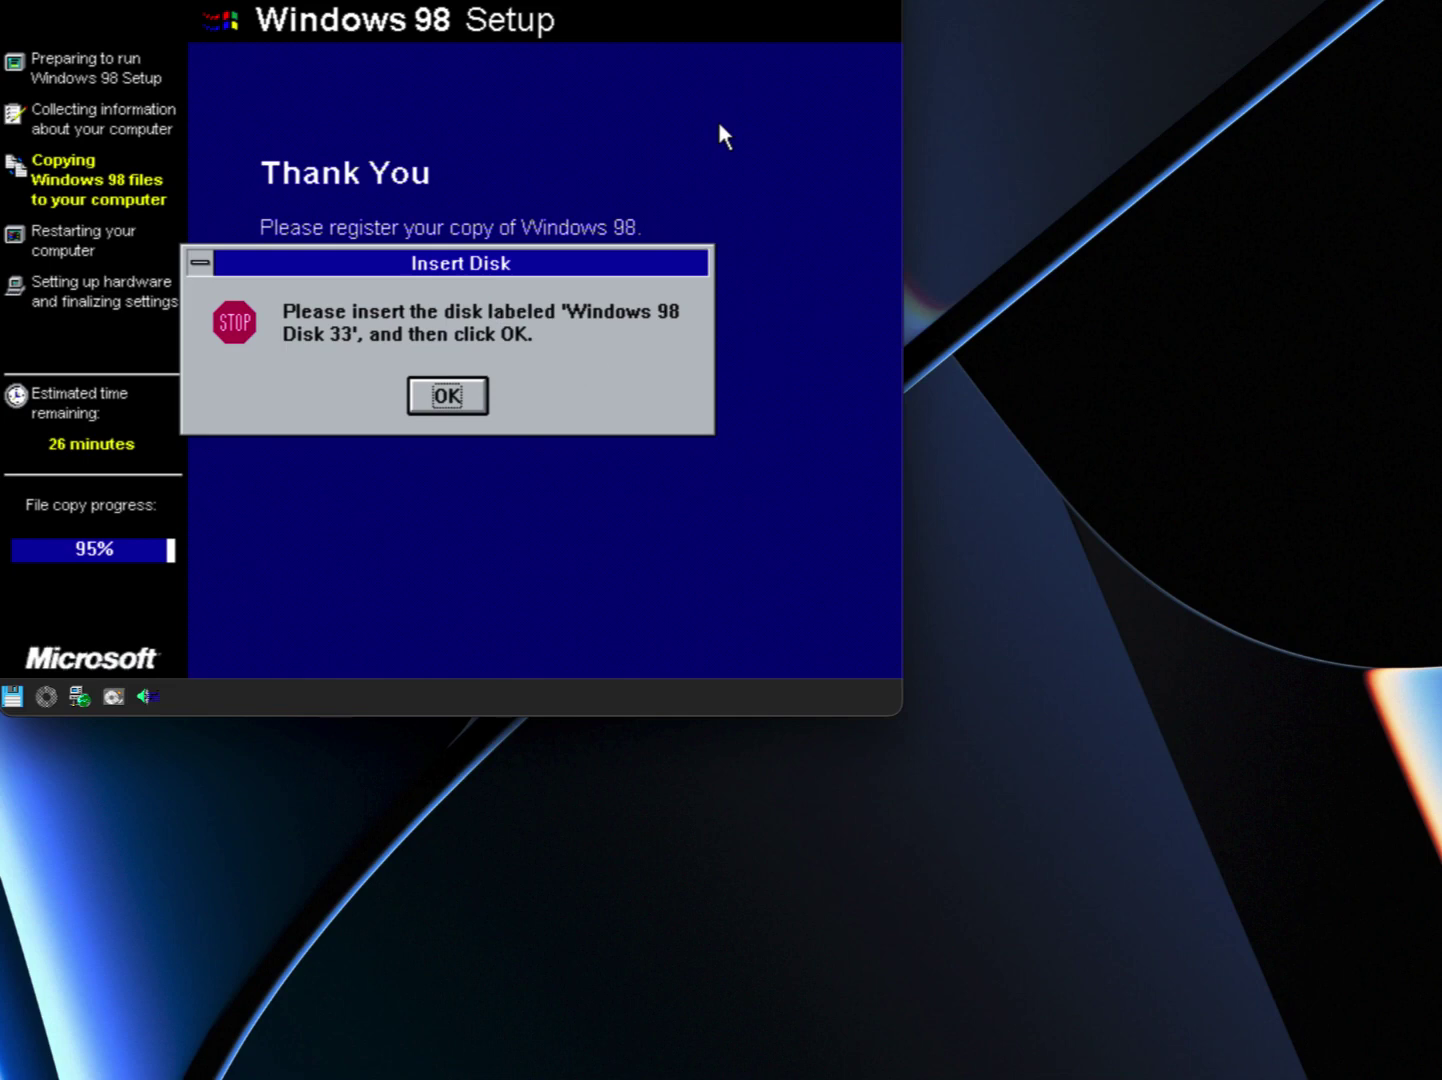
- Confirm the request for Windows 98 Disk 33 and restart the computer to continue Setup
key("Return")
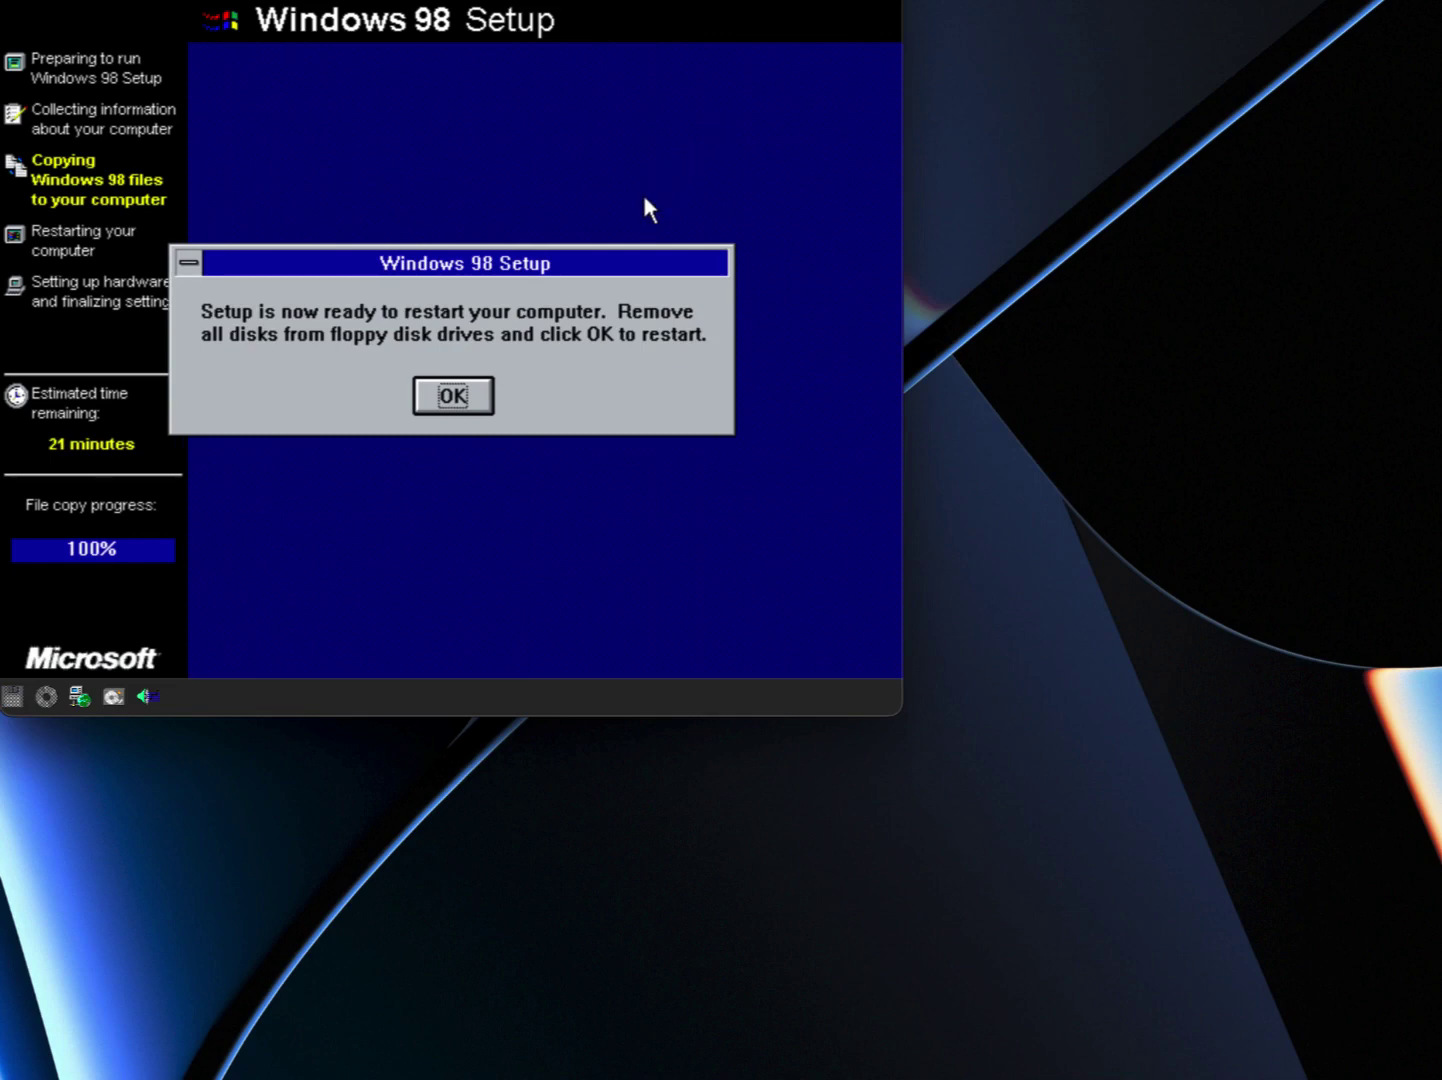
left_click(468, 390)
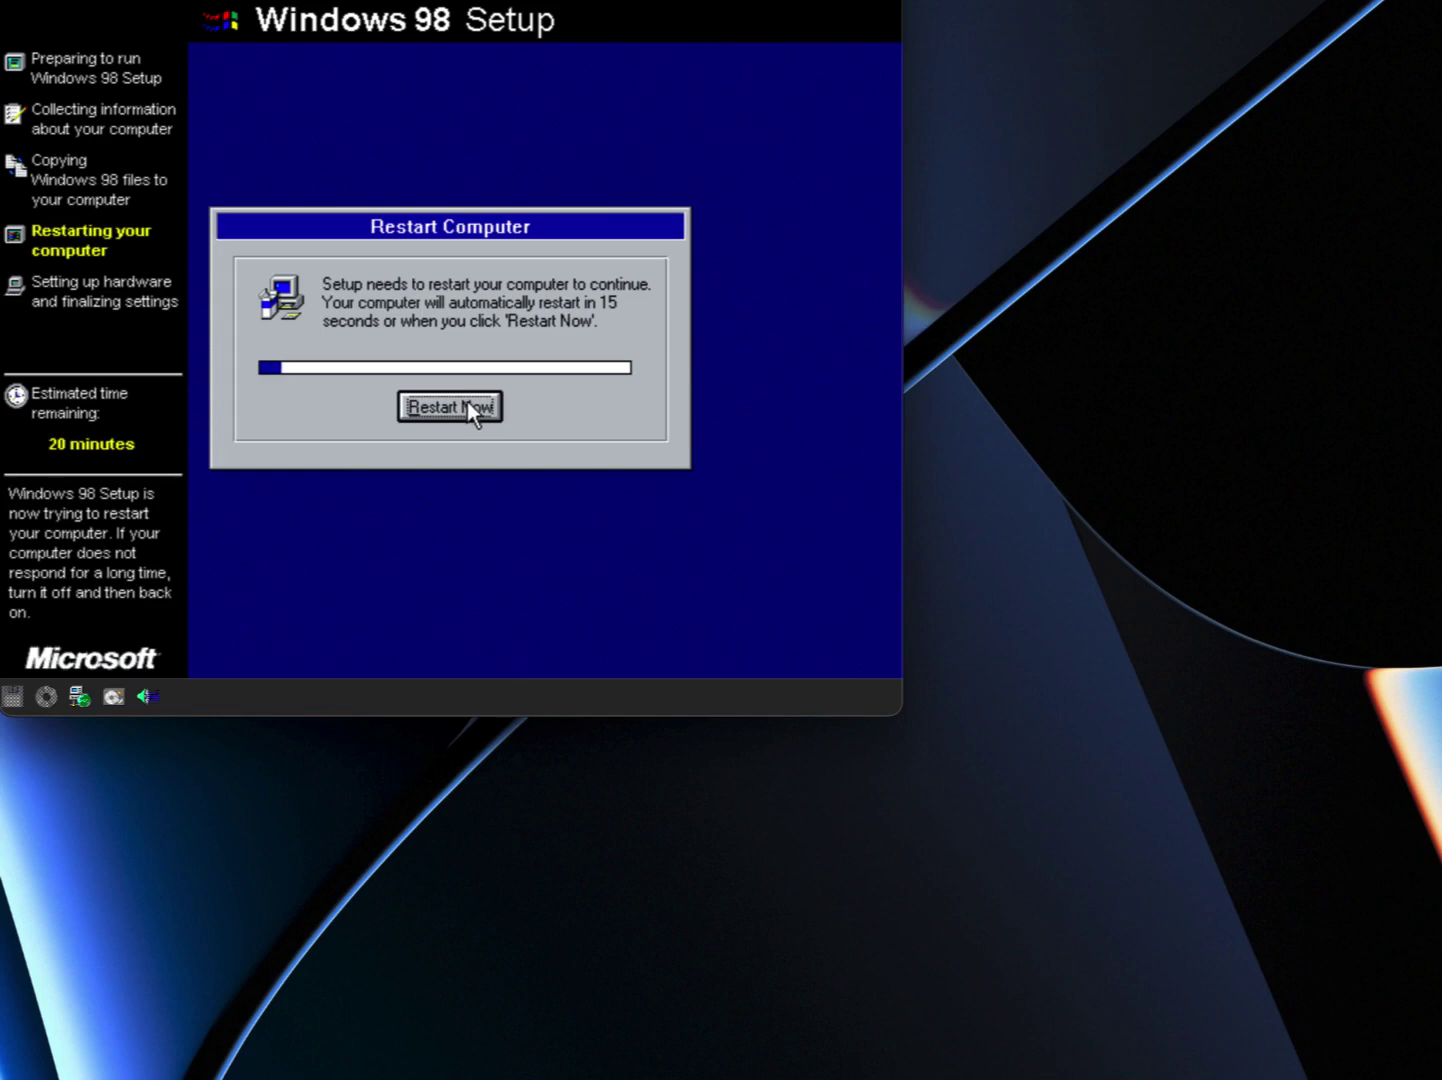
left_click(467, 401)
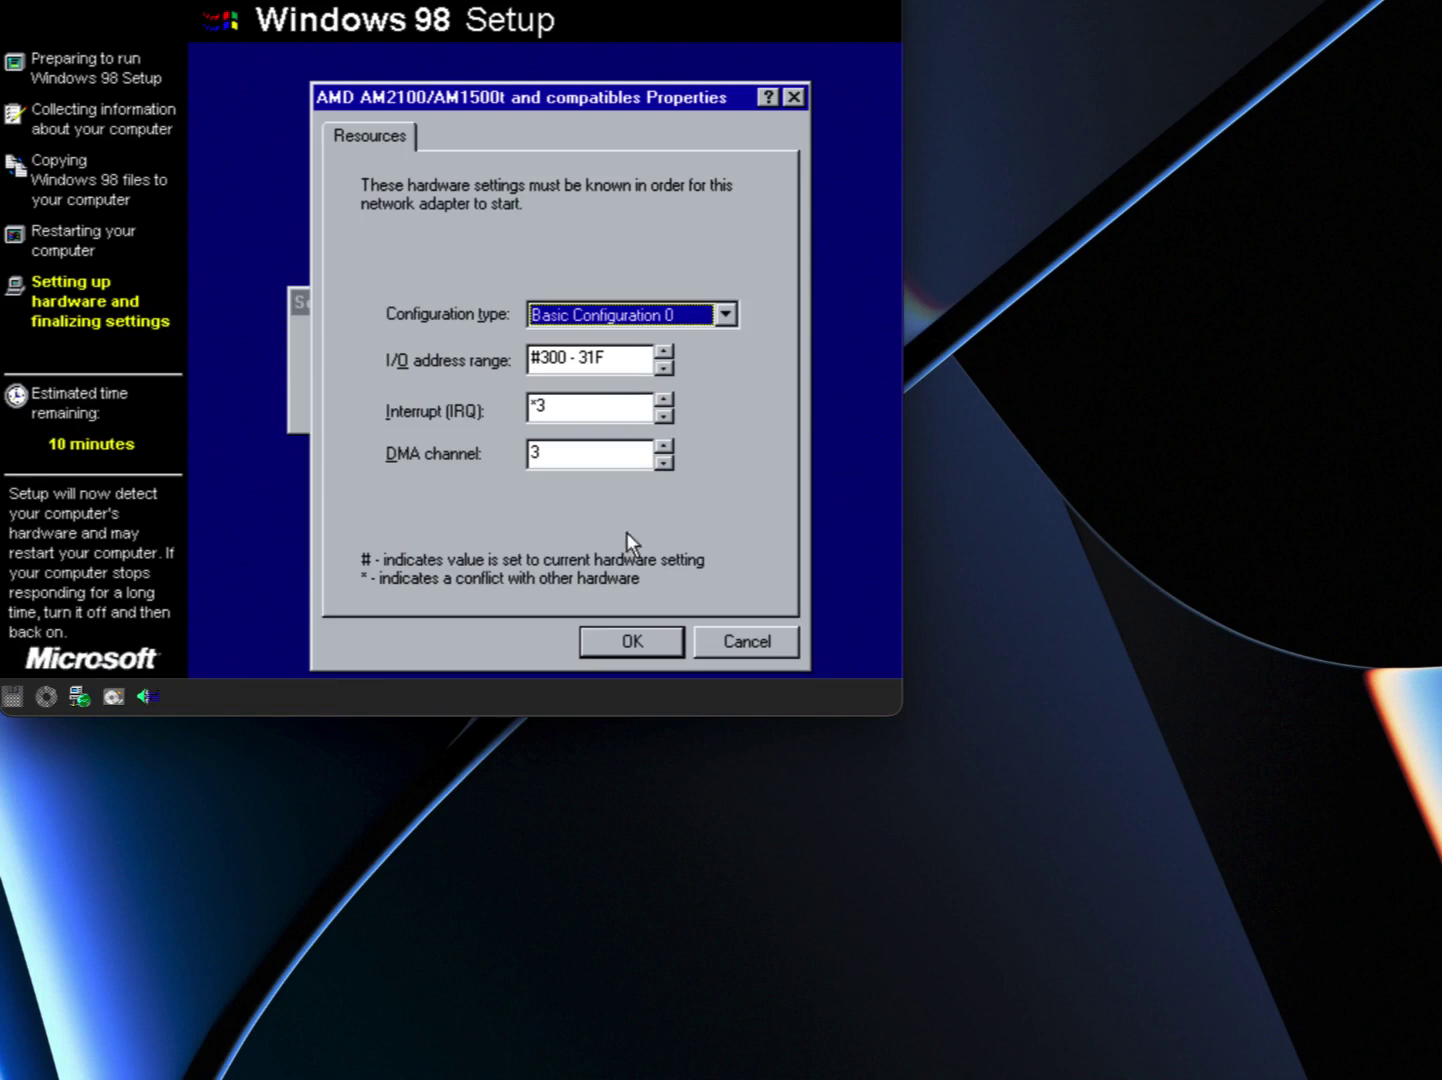
- Accept Basic Configuration 0 for the AMD AM2100/AM1500t network adapter and restart the computer
left_click(608, 315)
left_click(607, 316)
left_click(615, 654)
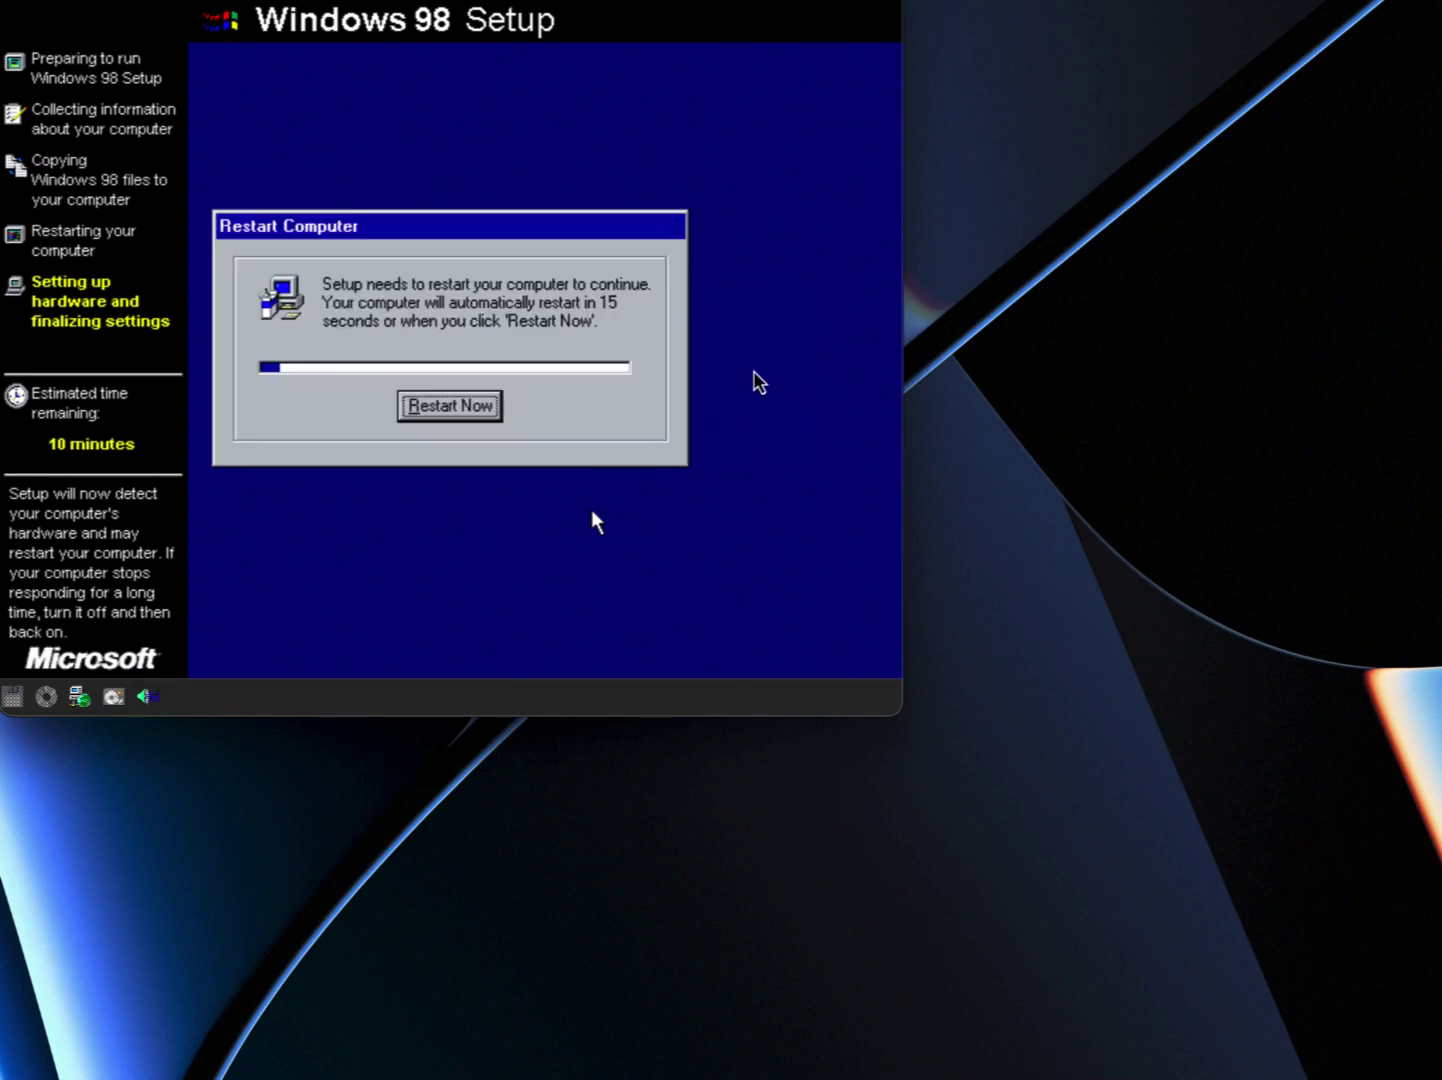
left_click(474, 412)
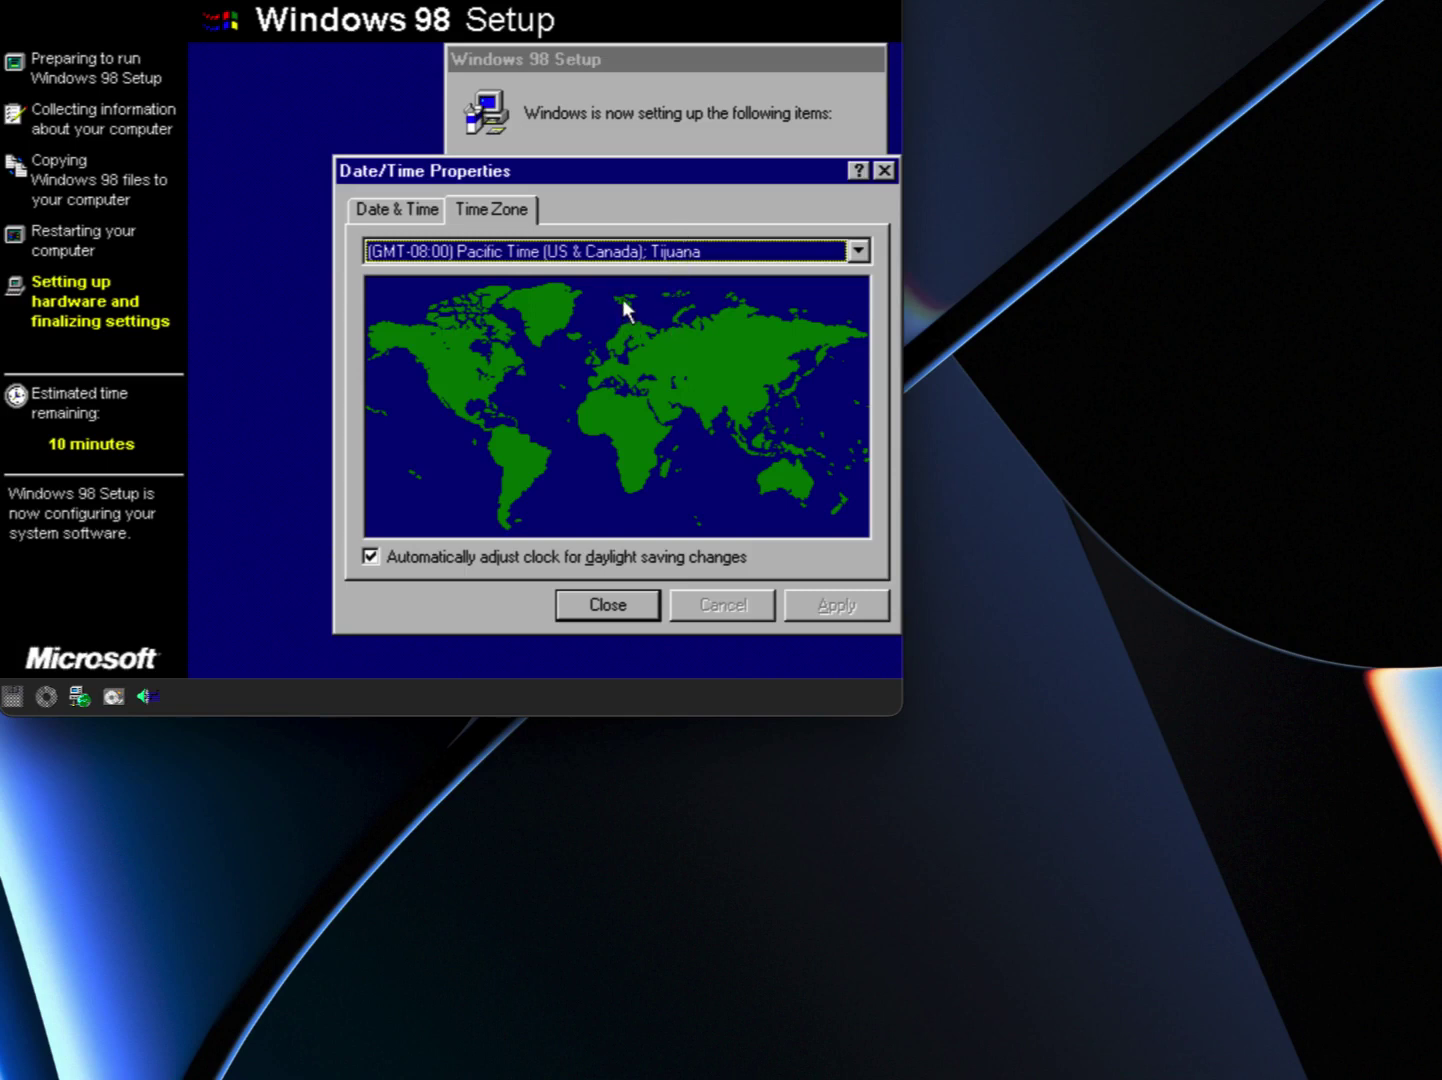
- Set the time zone to (GMT-06:00) Central Time (US & Canada), apply it and close the date and time properties
left_click(621, 258)
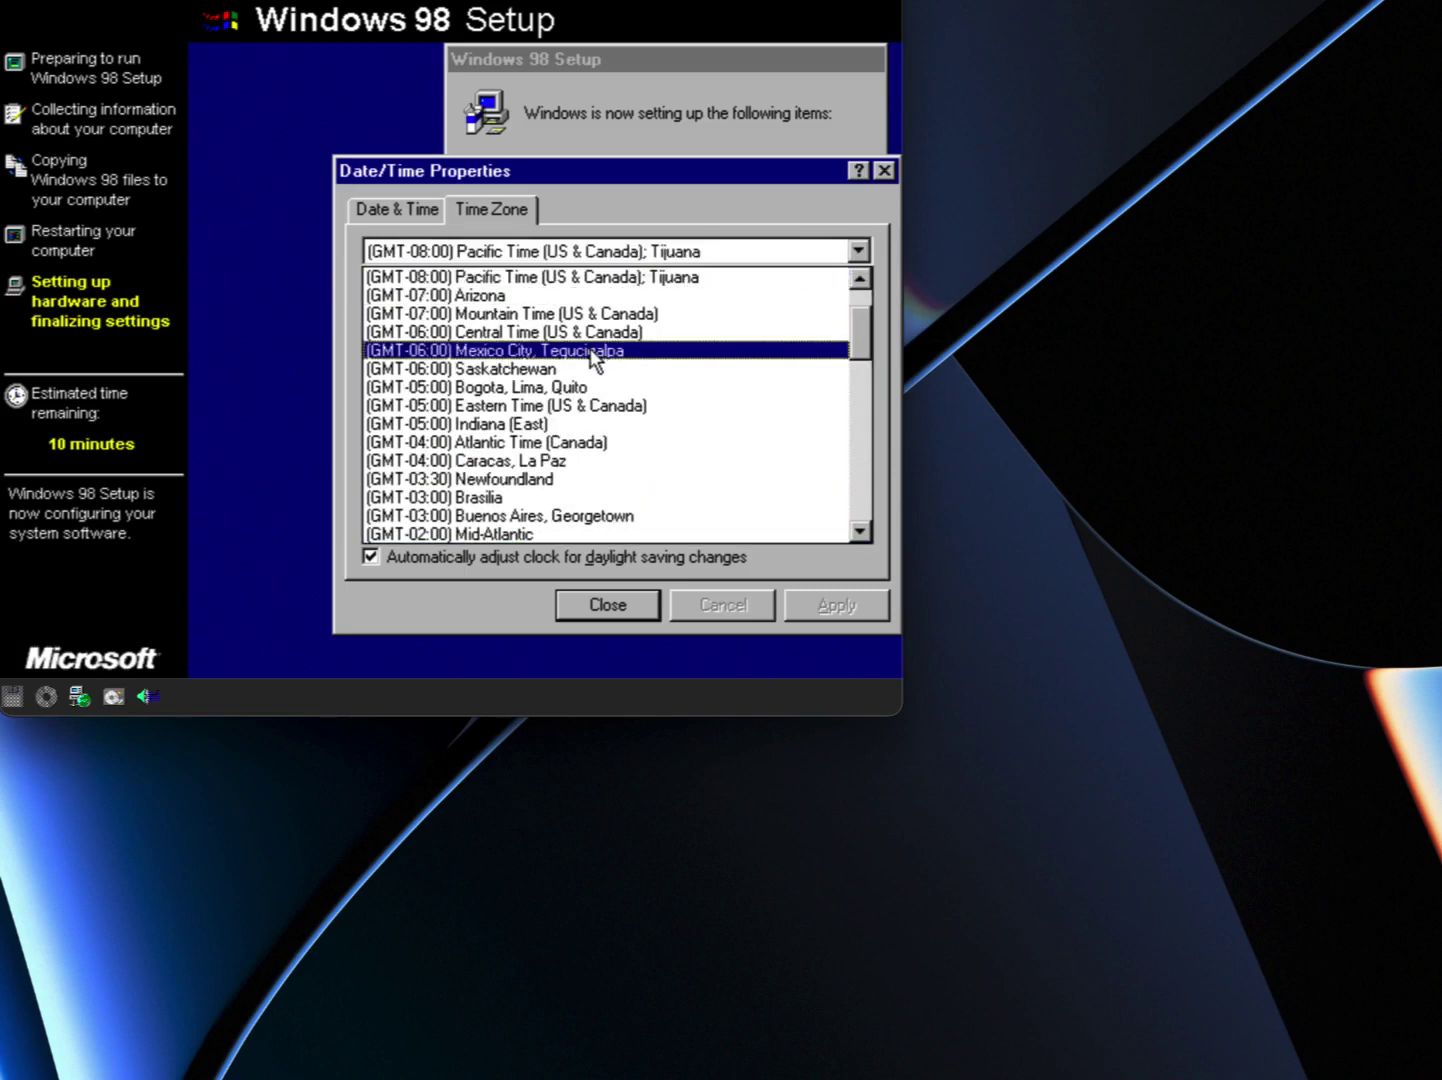
left_click(560, 333)
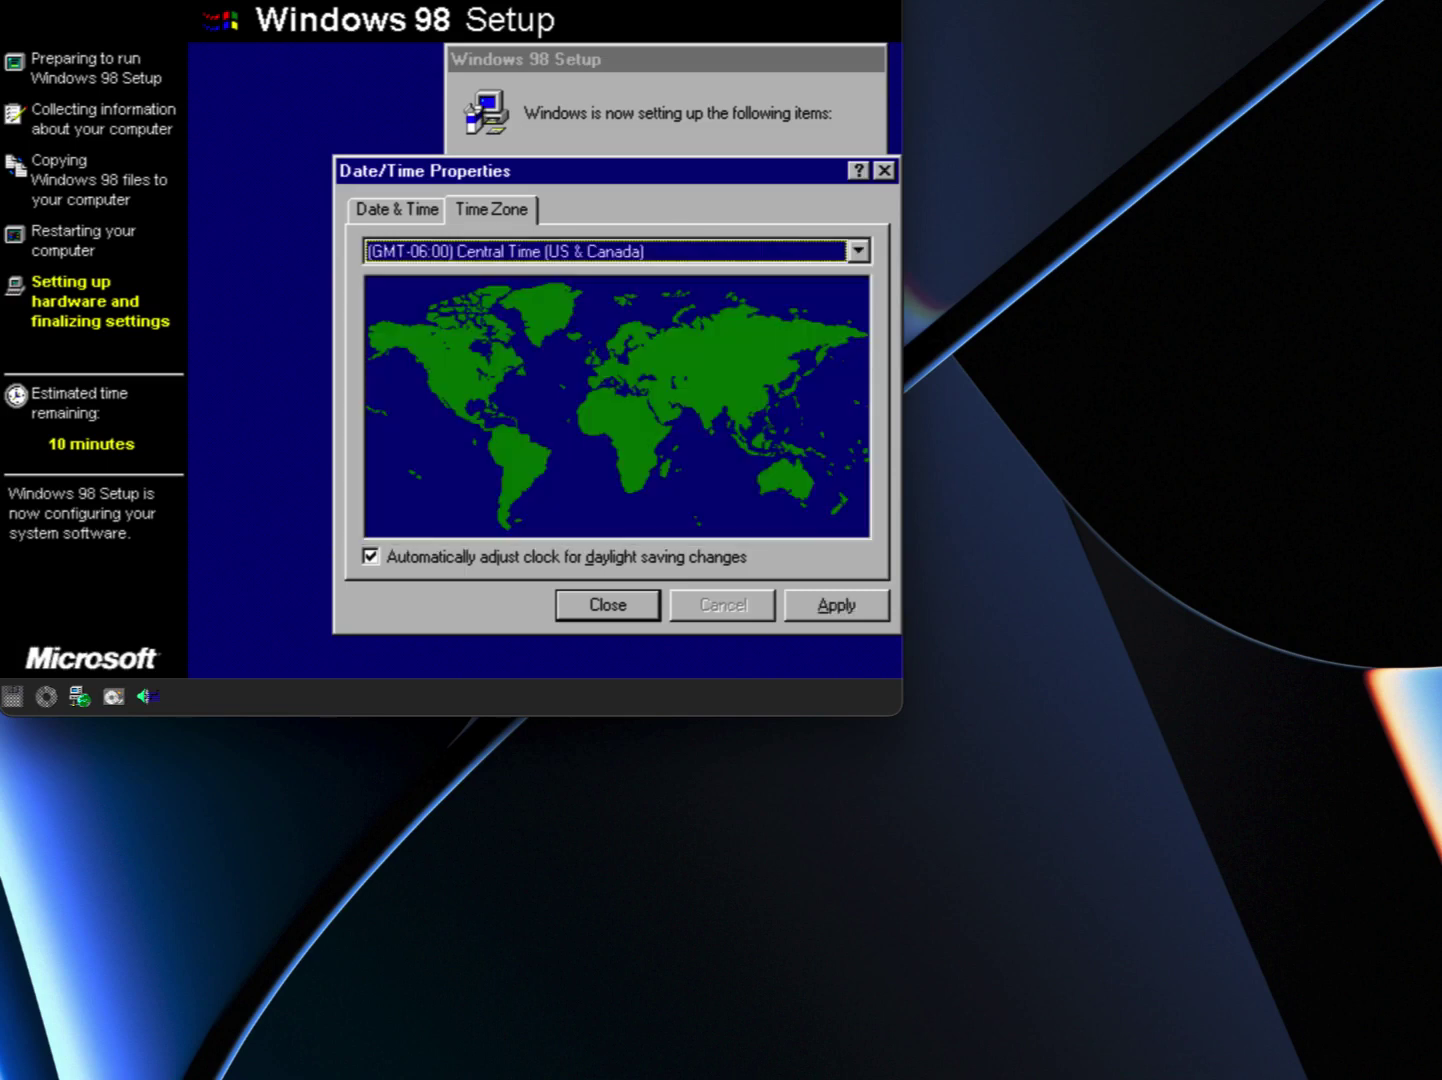
left_click(874, 614)
left_click(618, 607)
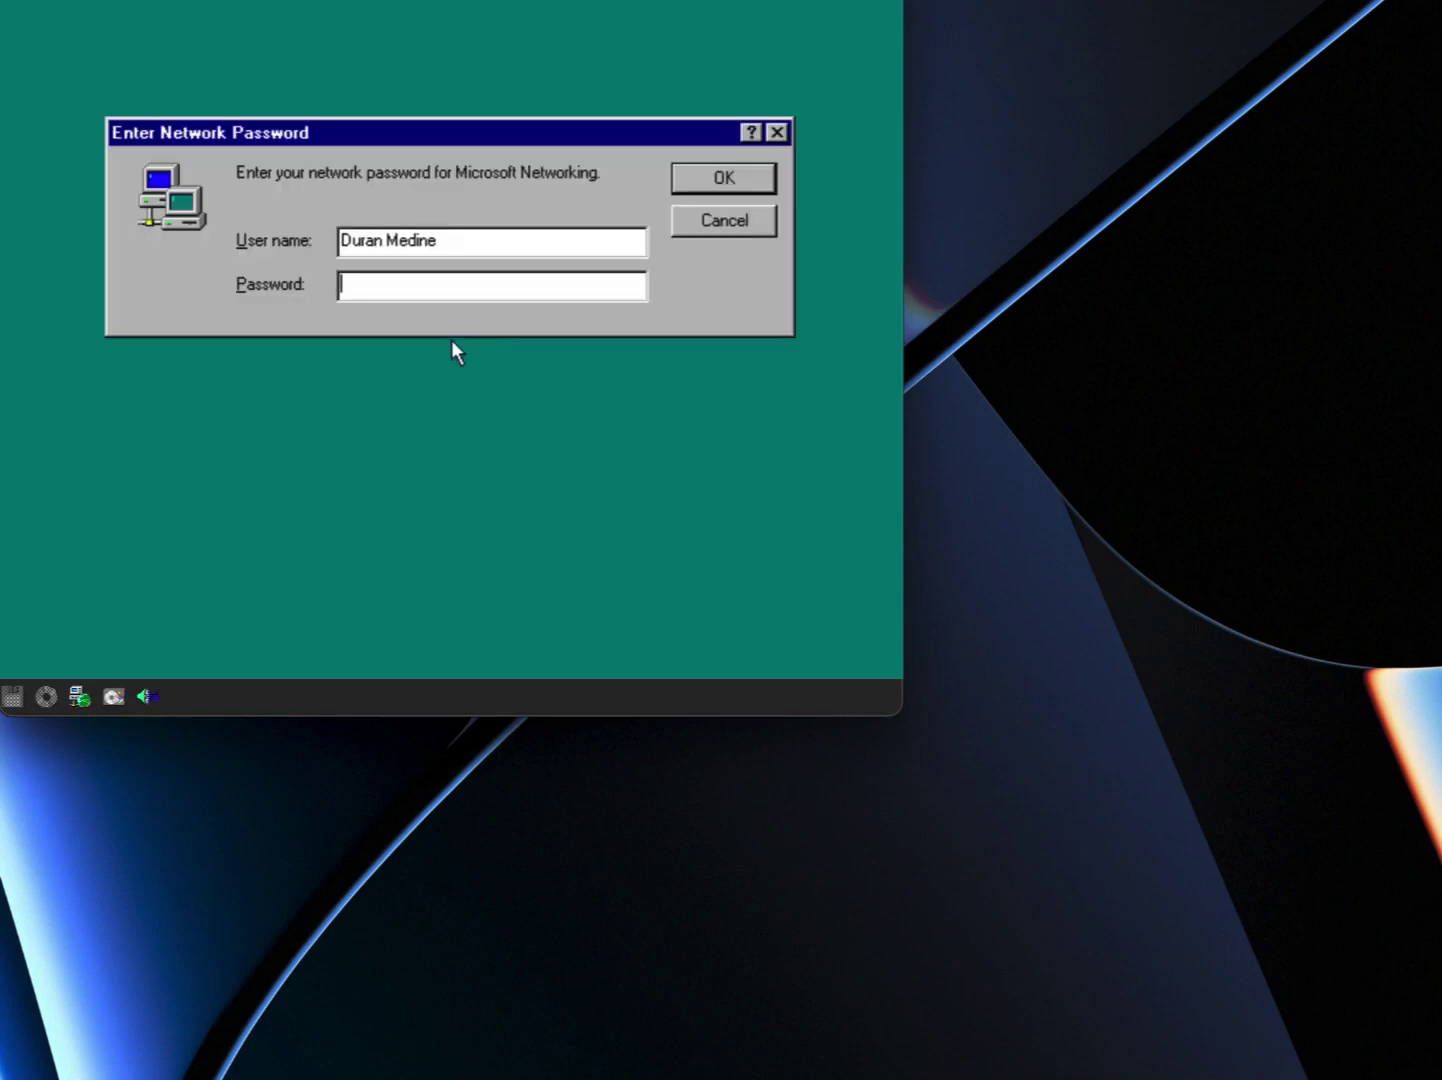
- Enter the network password and confirm it as the new Windows password to log on
type("********")
key("Return")
type("********")
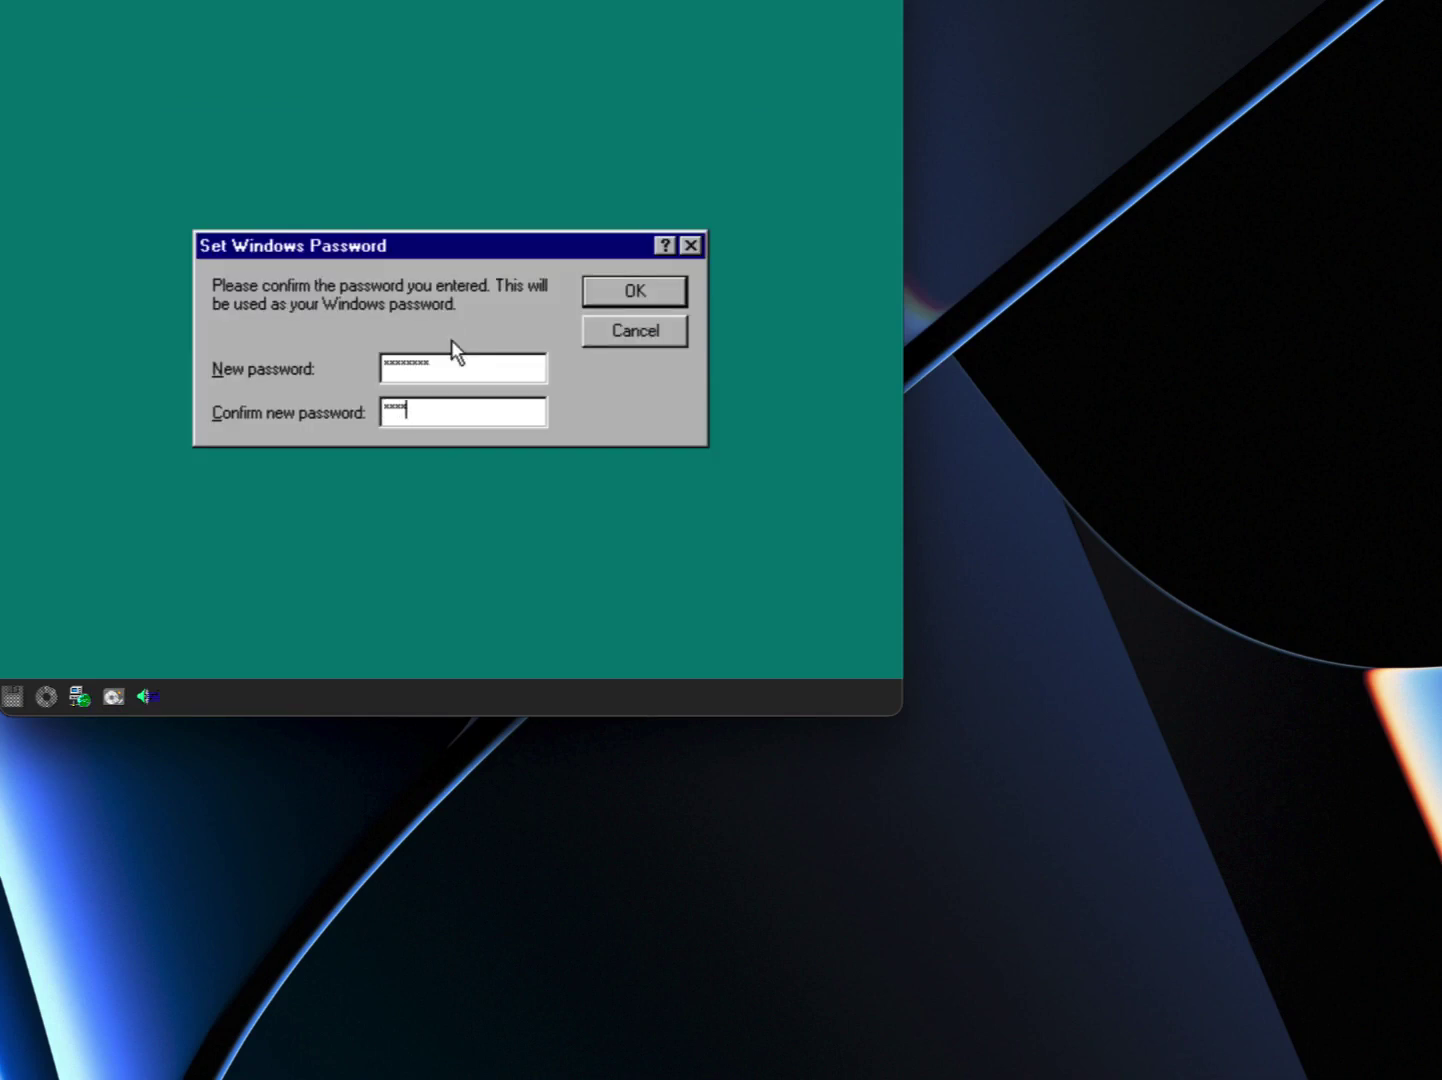
key("Return")
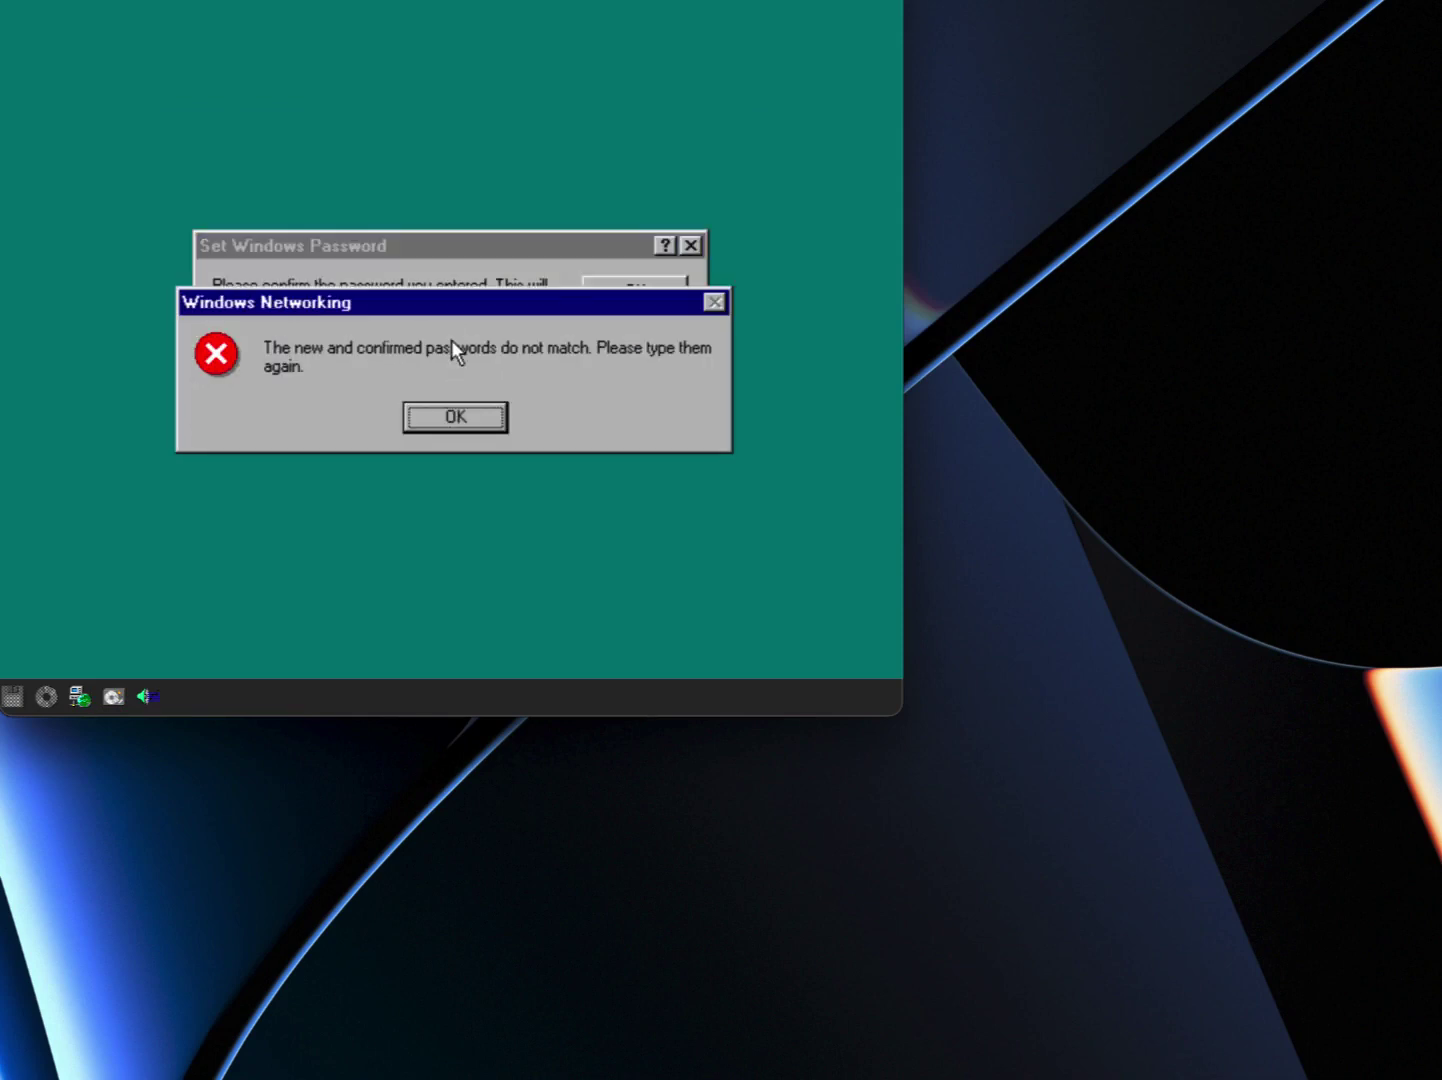
key("Return")
type("********")
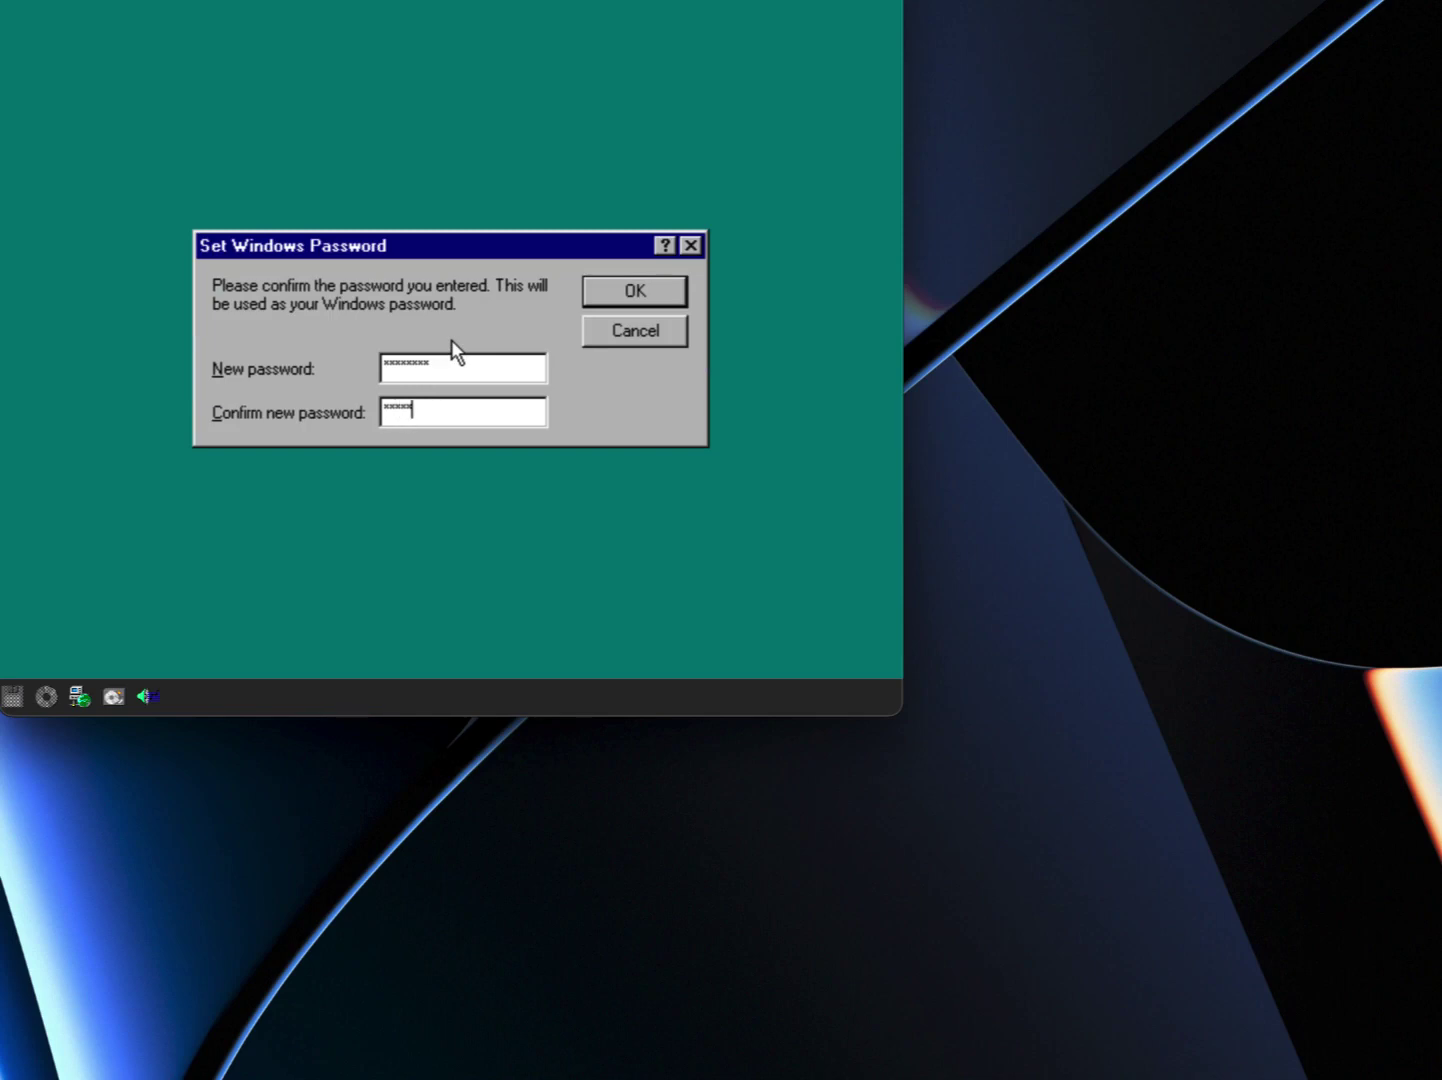
key("Return")
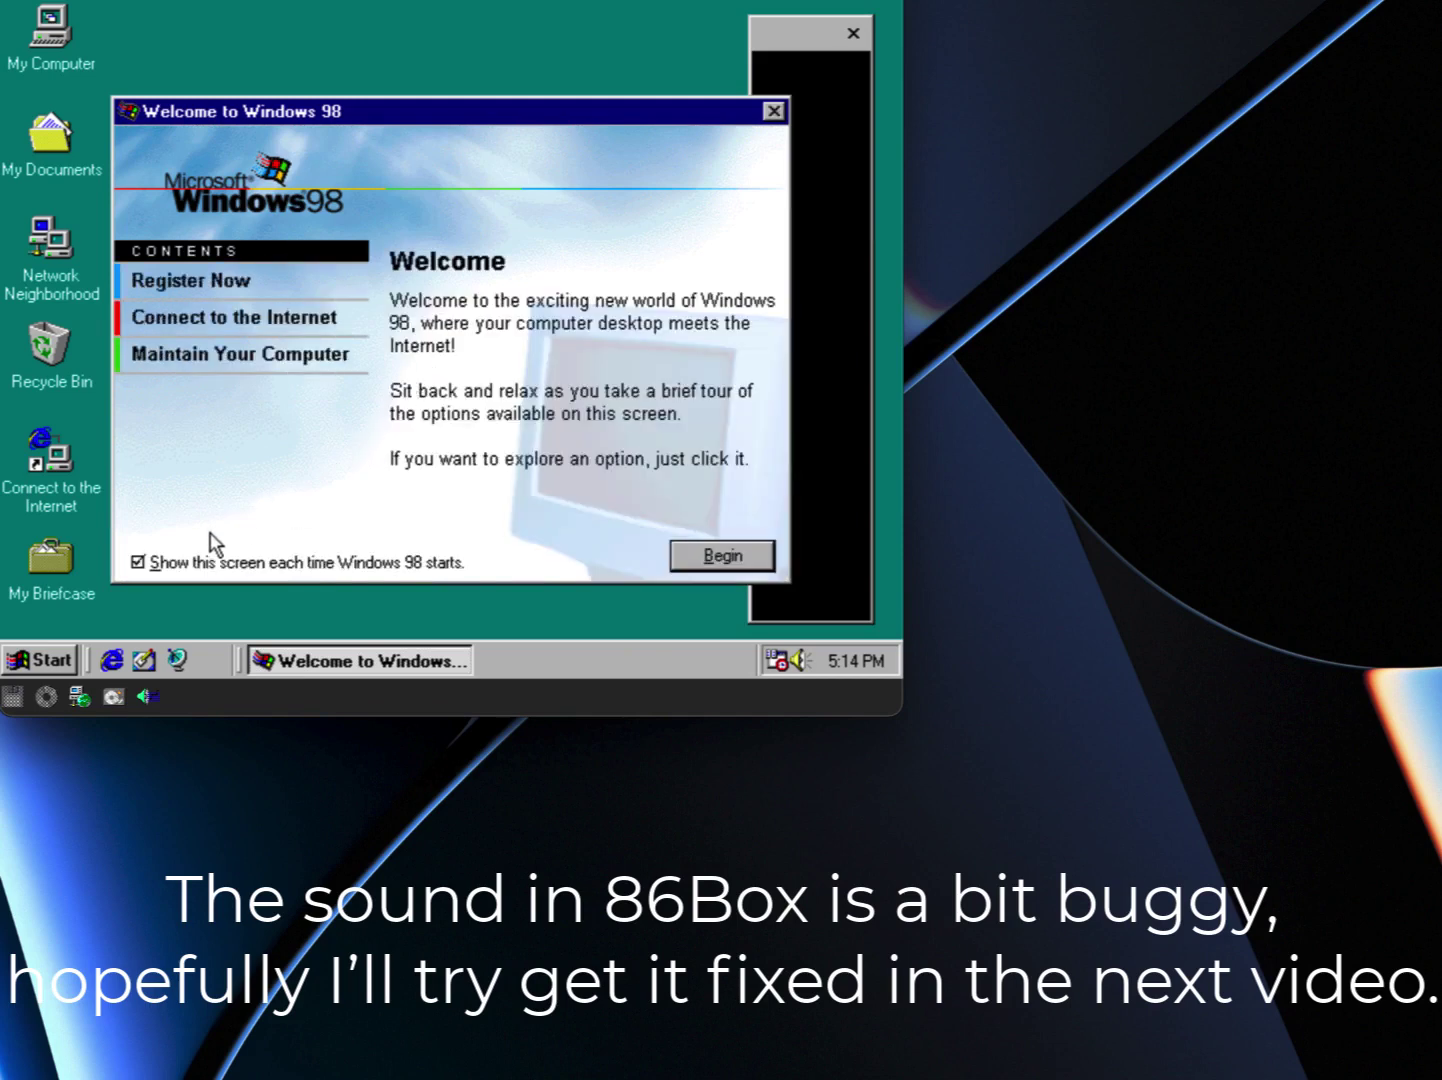
- Stop the Welcome to Windows 98 screen from showing at each start and close it
left_click(160, 565)
left_click(773, 111)
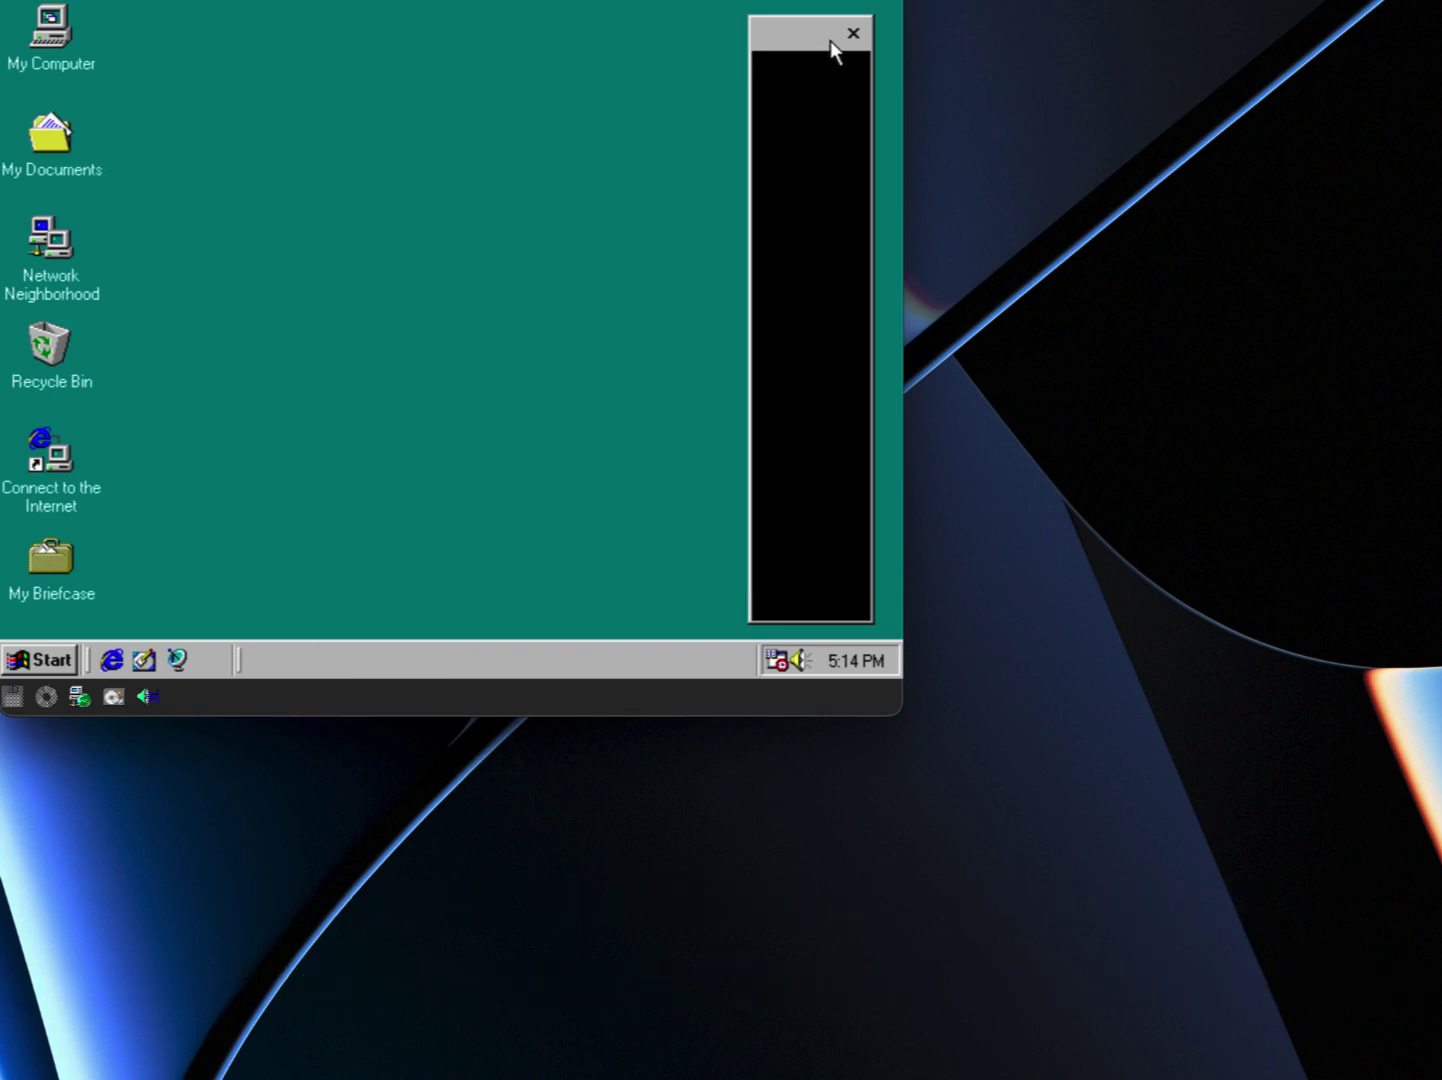
- Enable smooth edges of screen fonts and showing window contents while dragging in the display's visual effects, and apply them
right_click(393, 98)
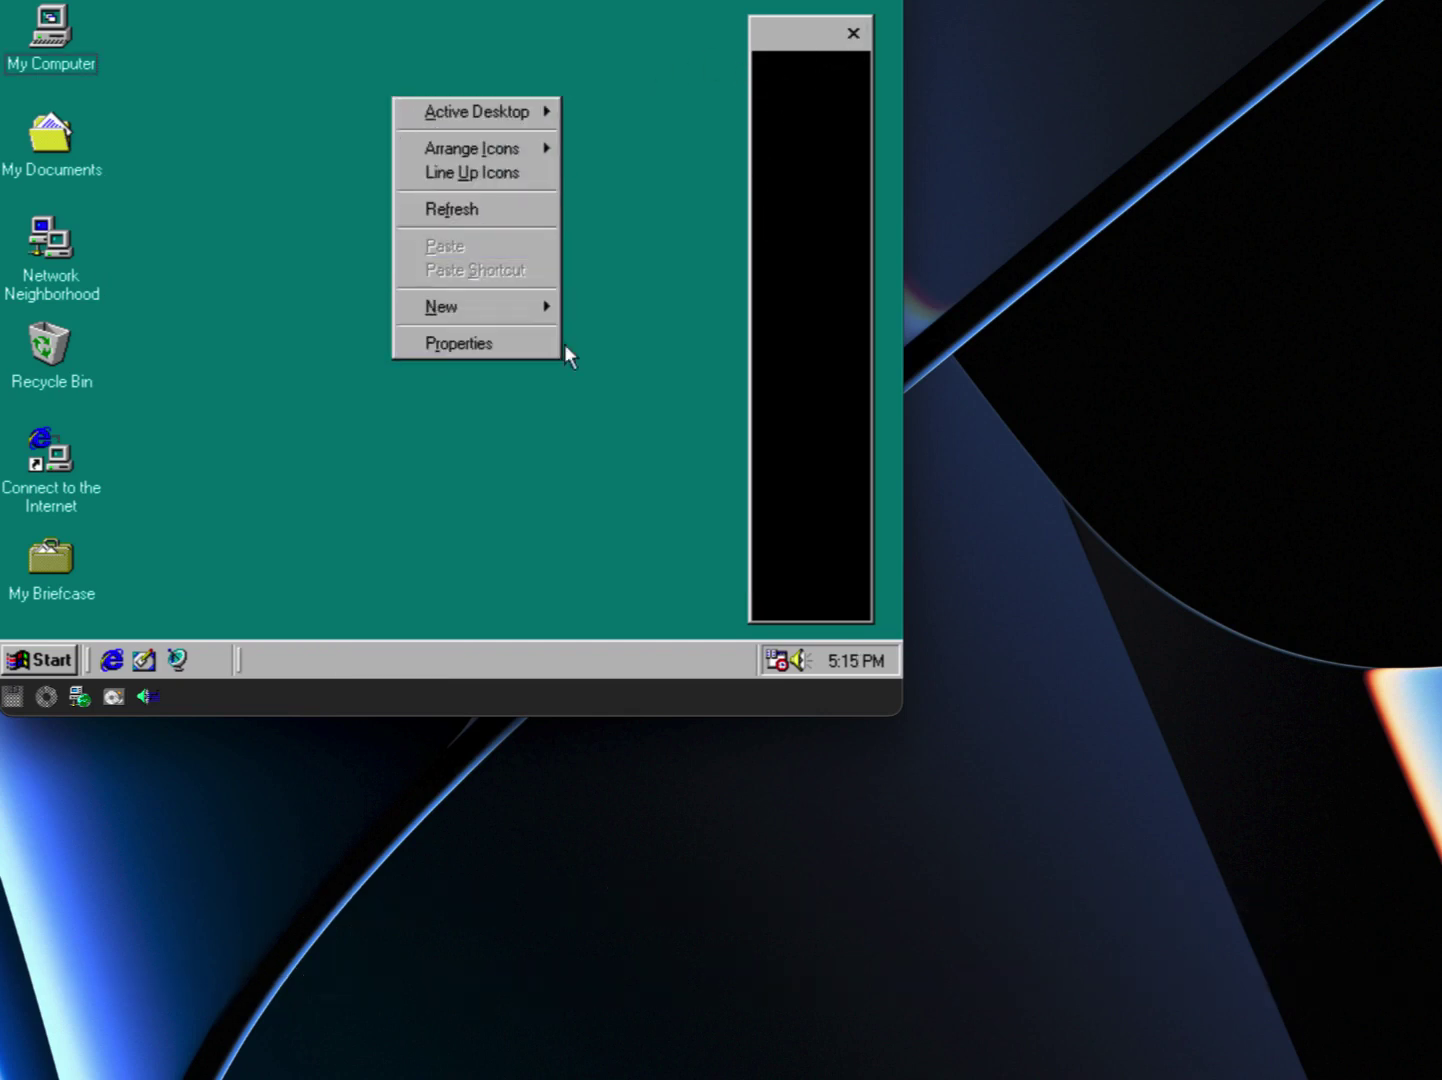
left_click(430, 347)
left_click(431, 60)
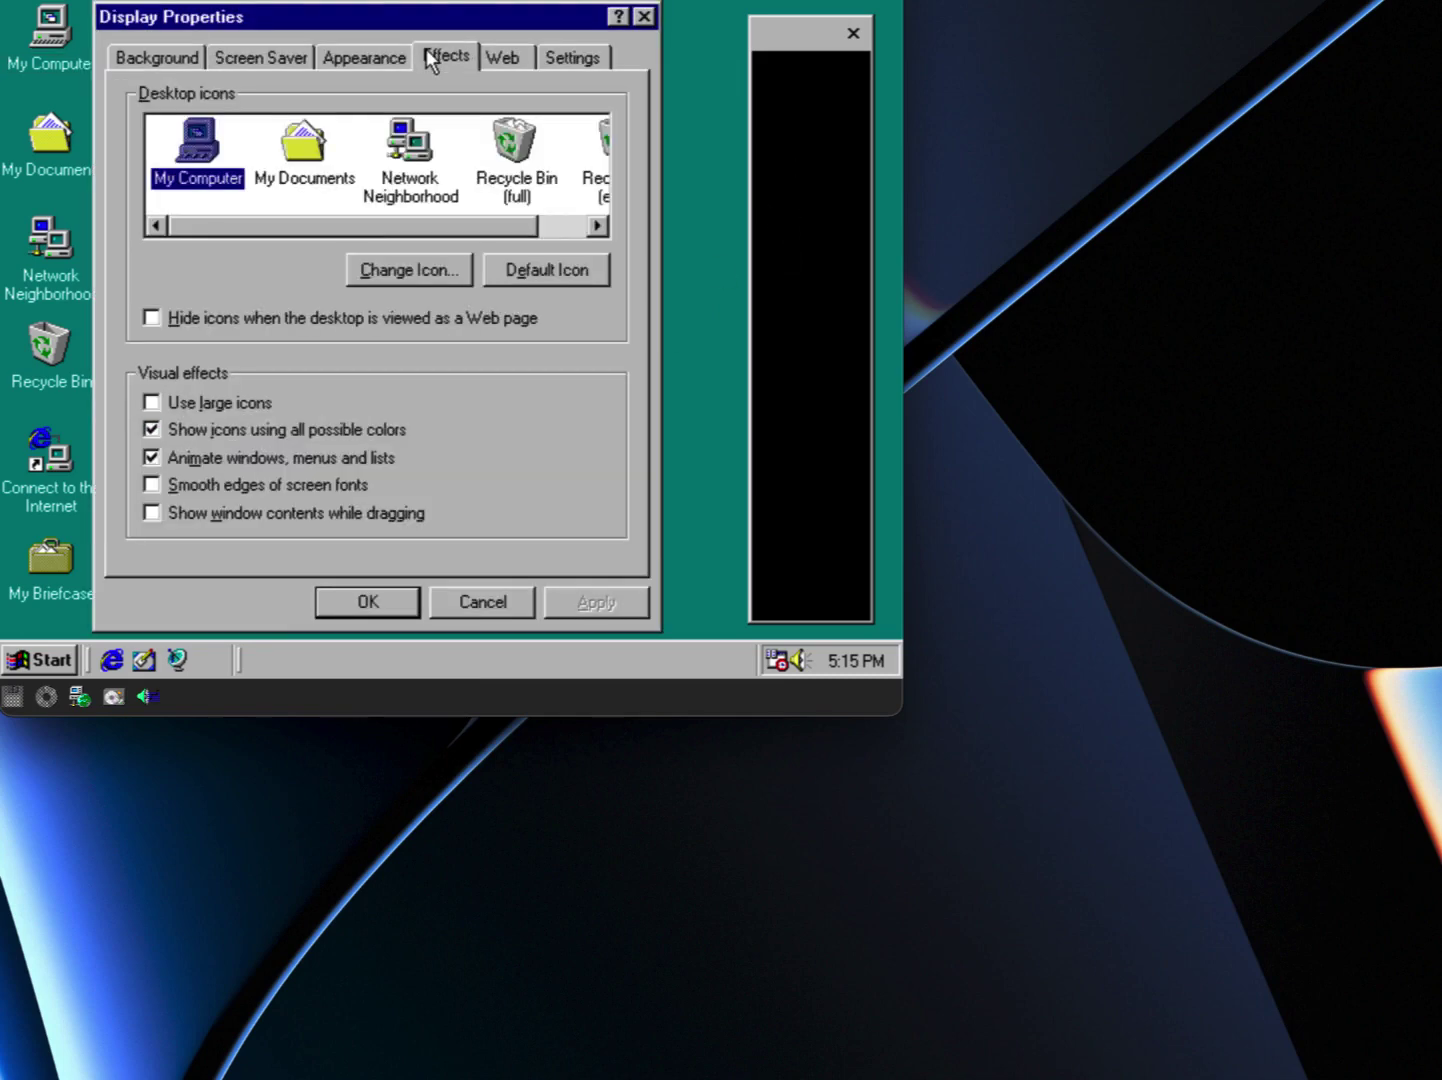
left_click(287, 484)
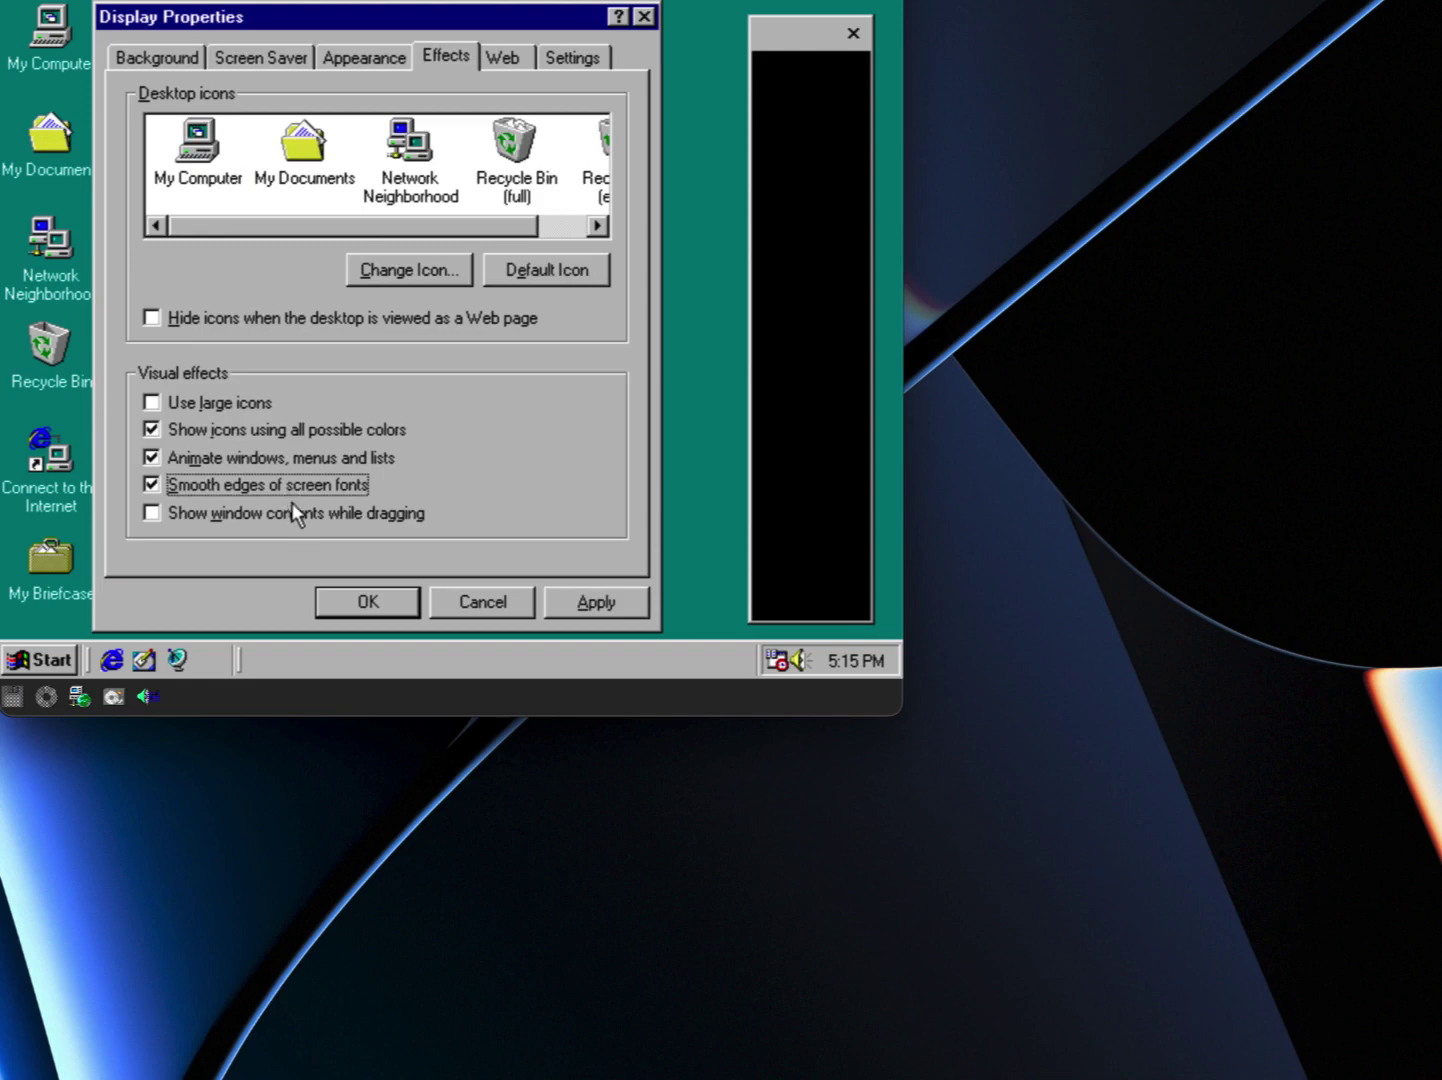
left_click(296, 512)
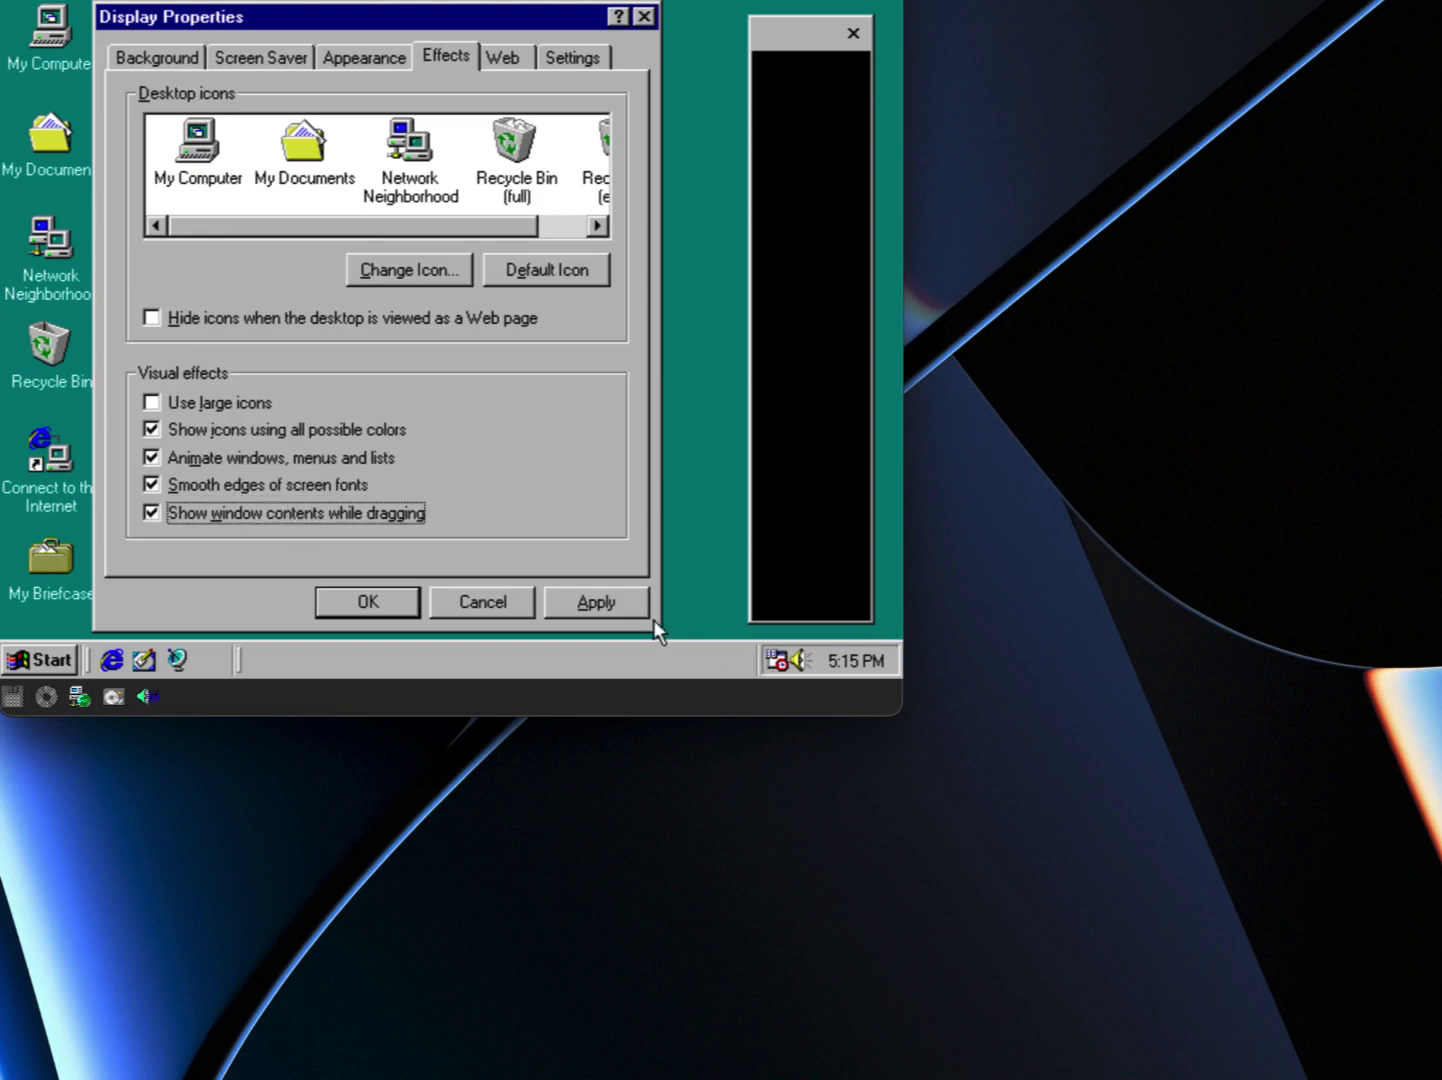
left_click(631, 599)
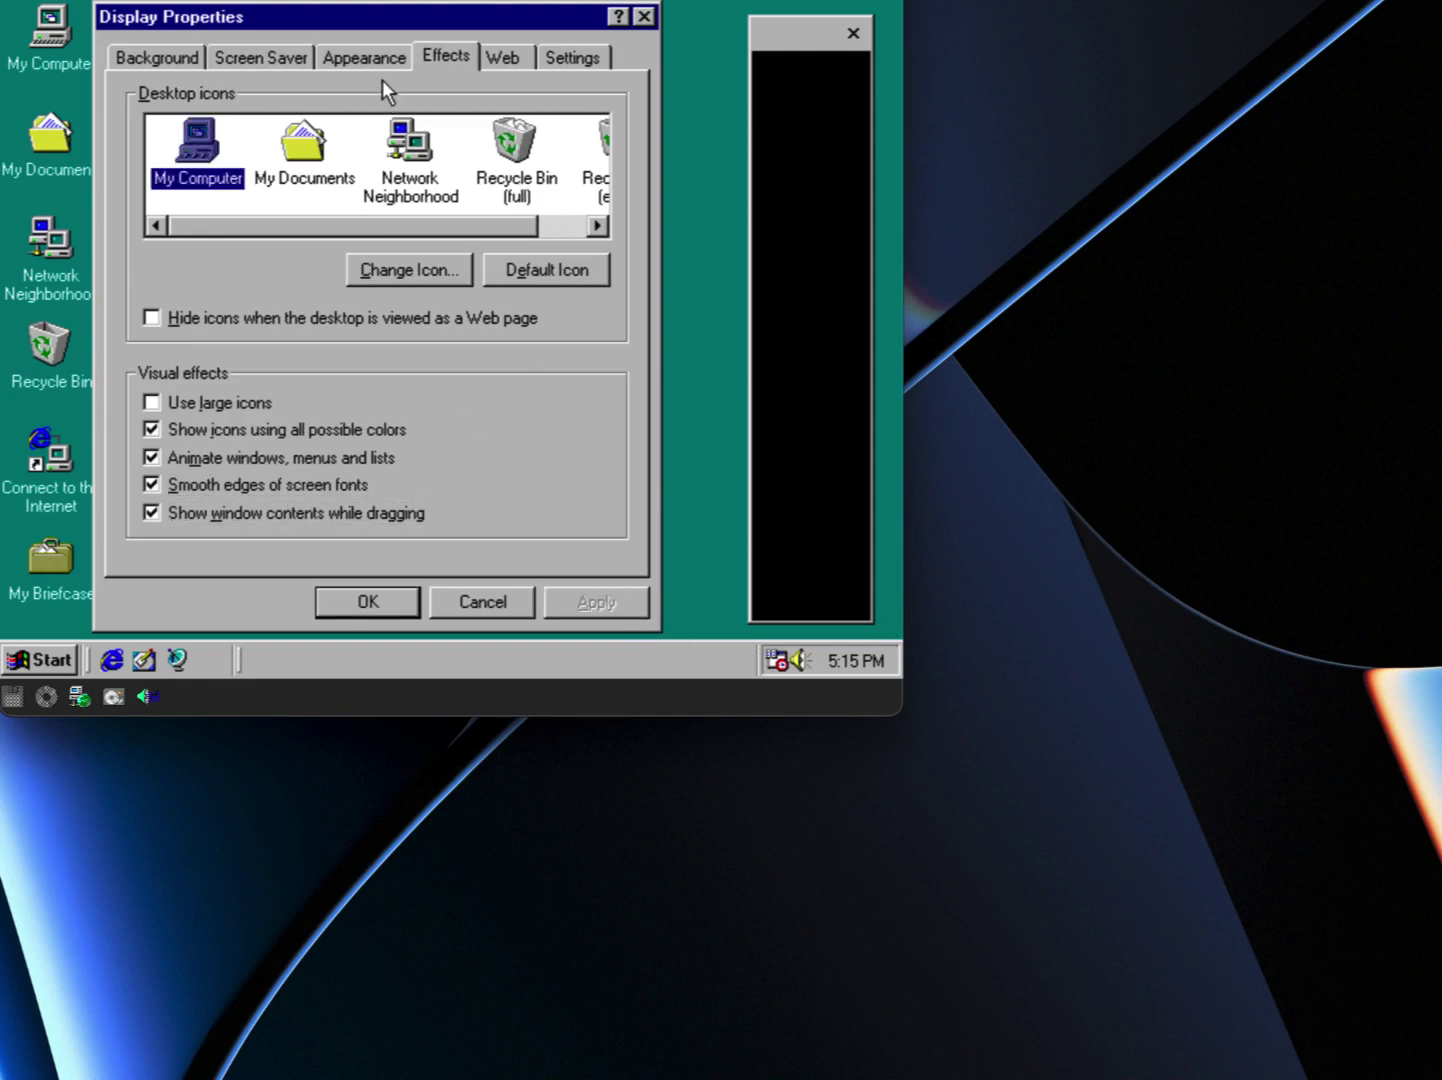
- Turn on viewing the Active Desktop as a web page, disable the Internet Explorer Channel Bar and apply the change
left_click(498, 58)
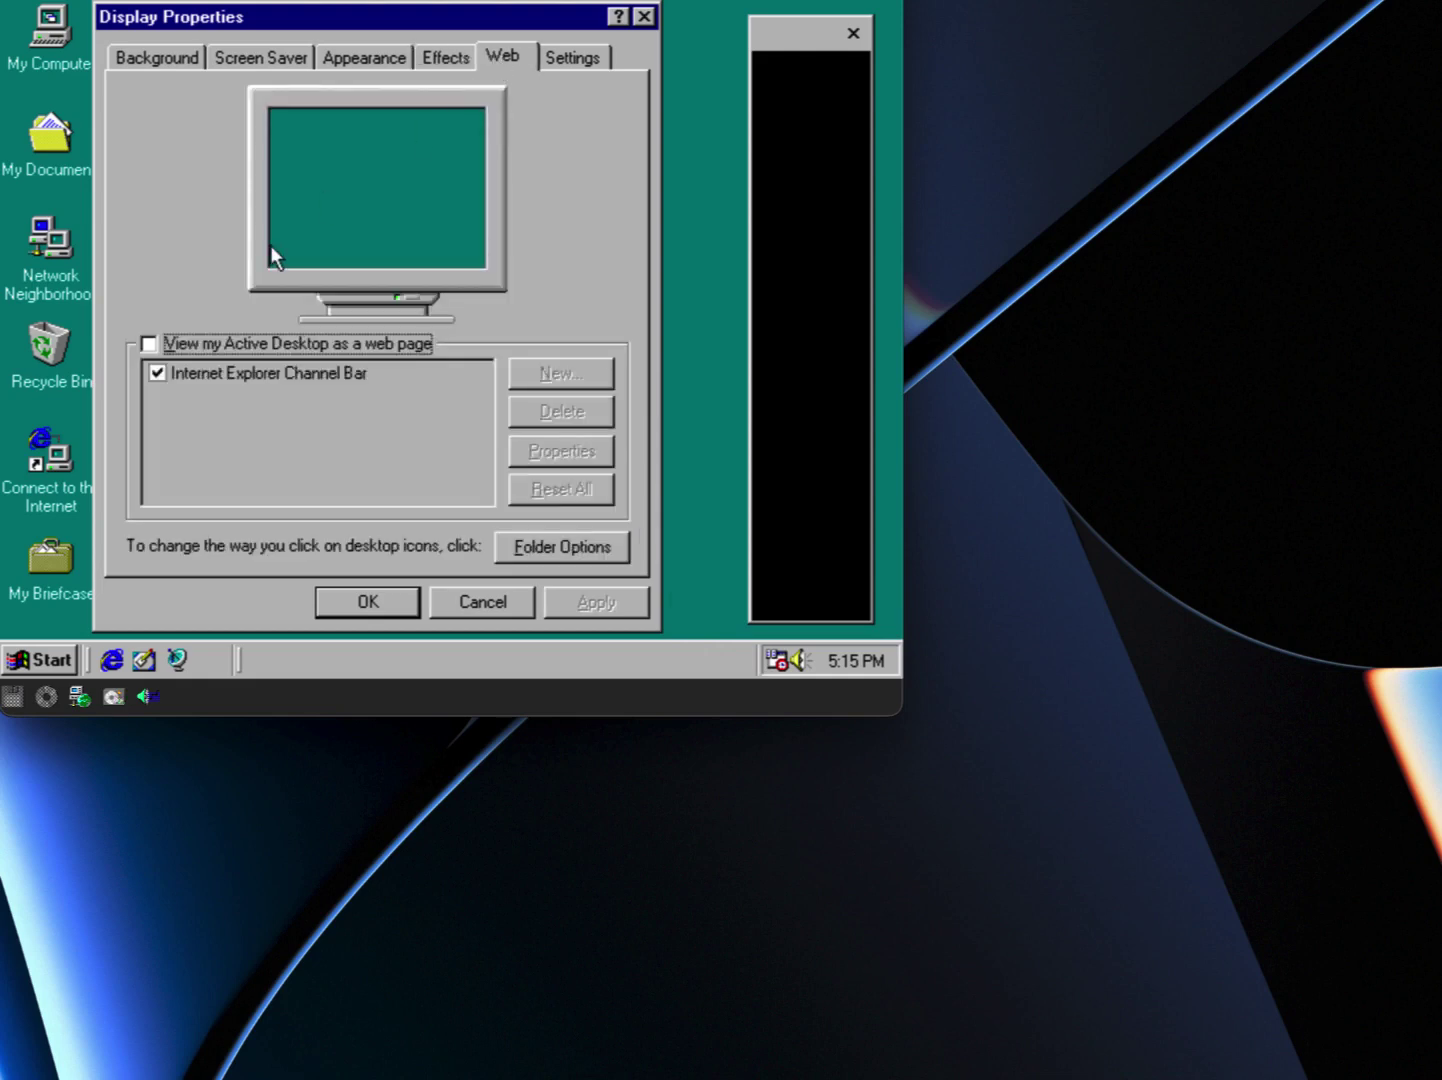
left_click(161, 342)
left_click(157, 373)
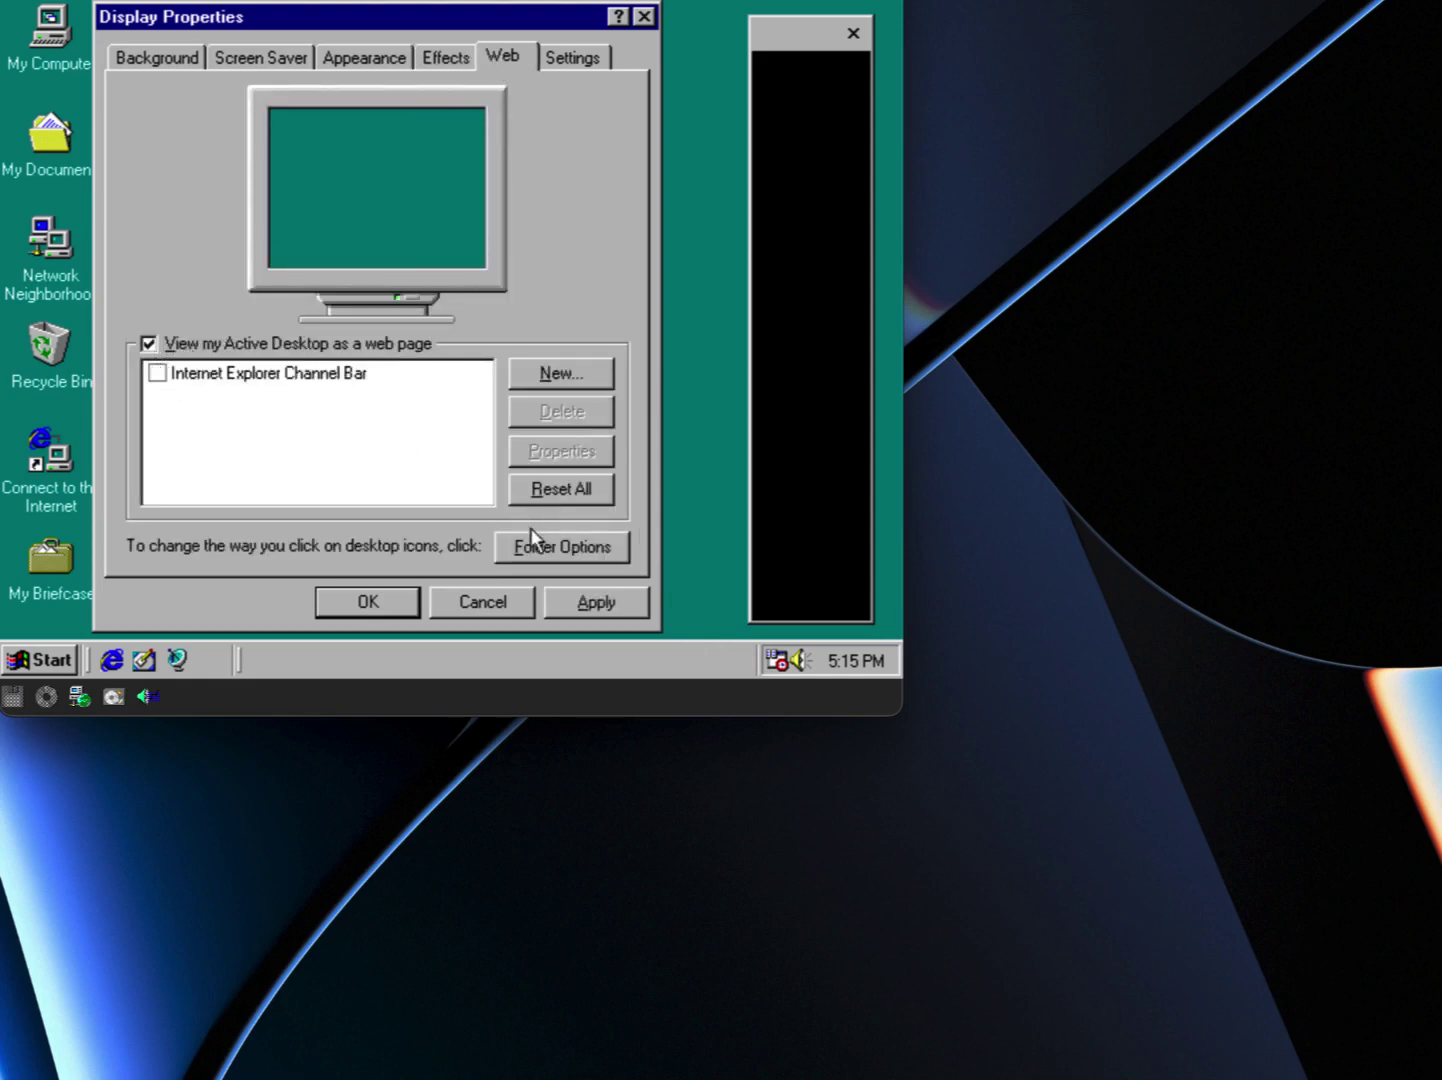
left_click(570, 603)
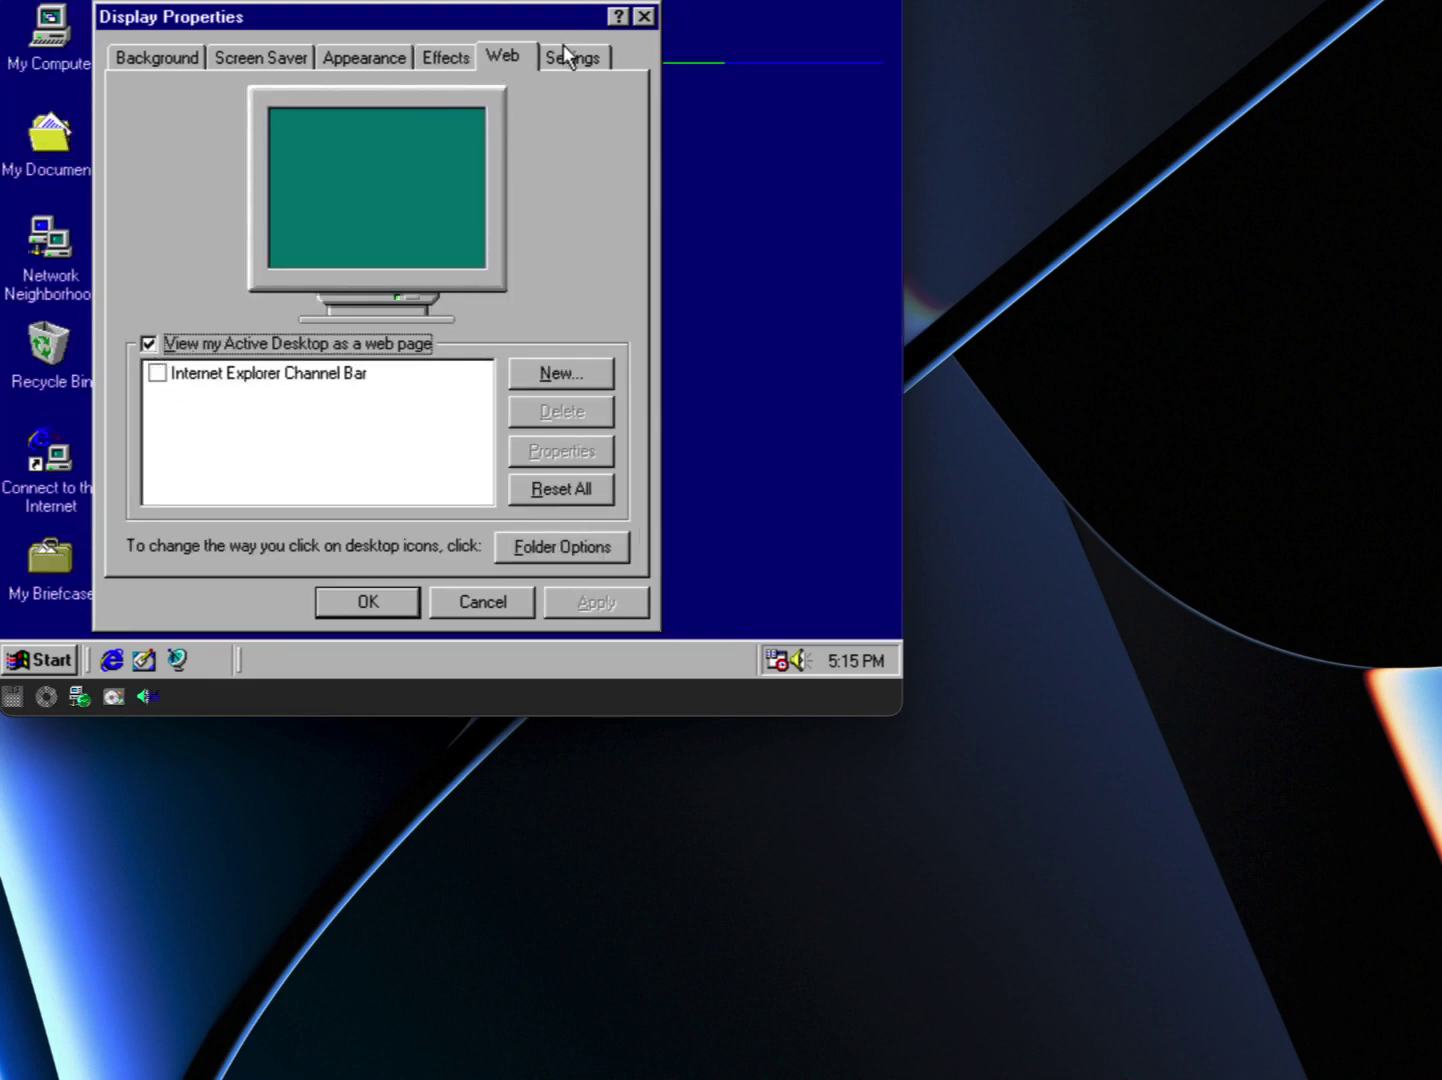
- Set the desktop wallpaper to (None) and apply it
left_click(187, 62)
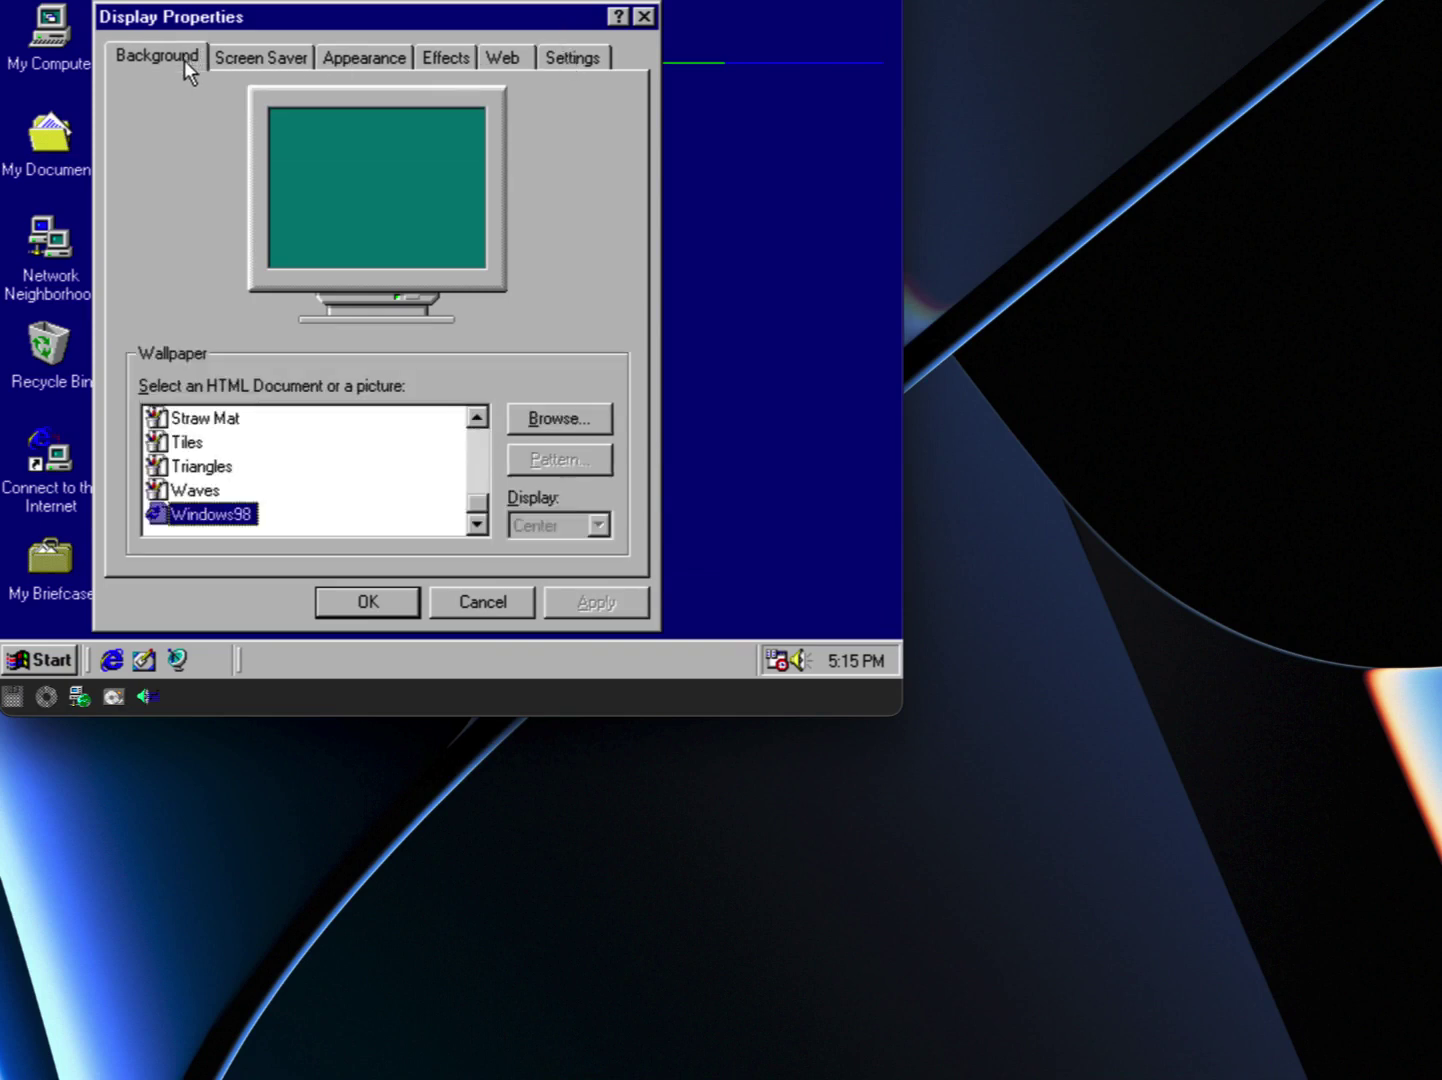
left_click_drag(466, 494, 443, 418)
left_click(203, 420)
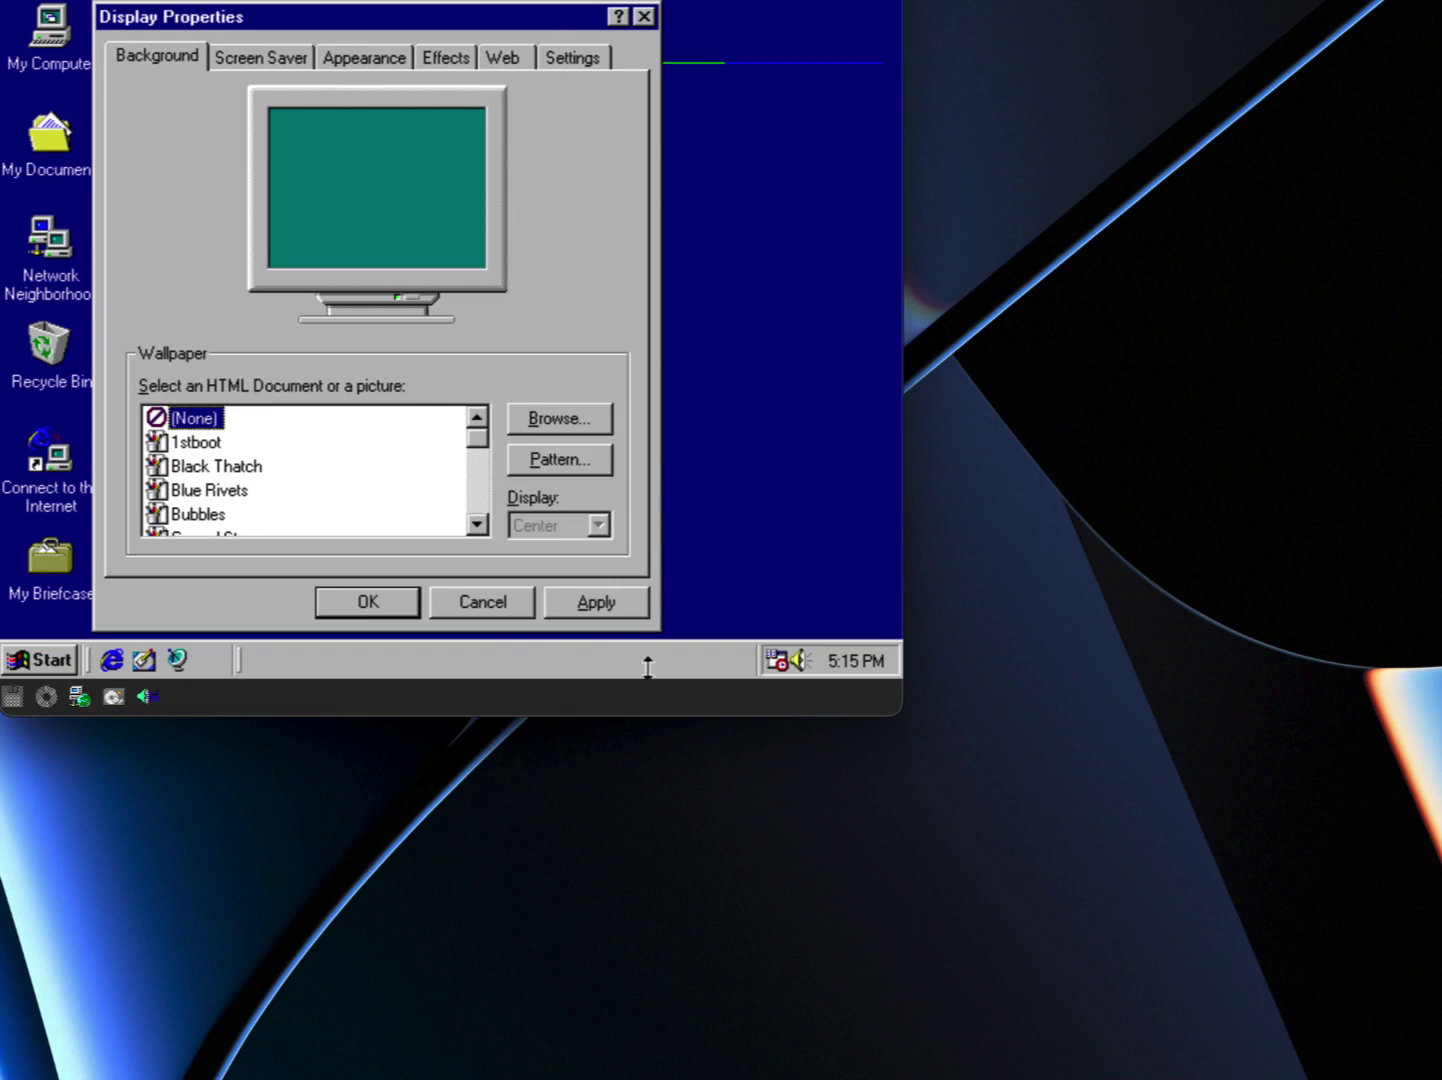
left_click(614, 612)
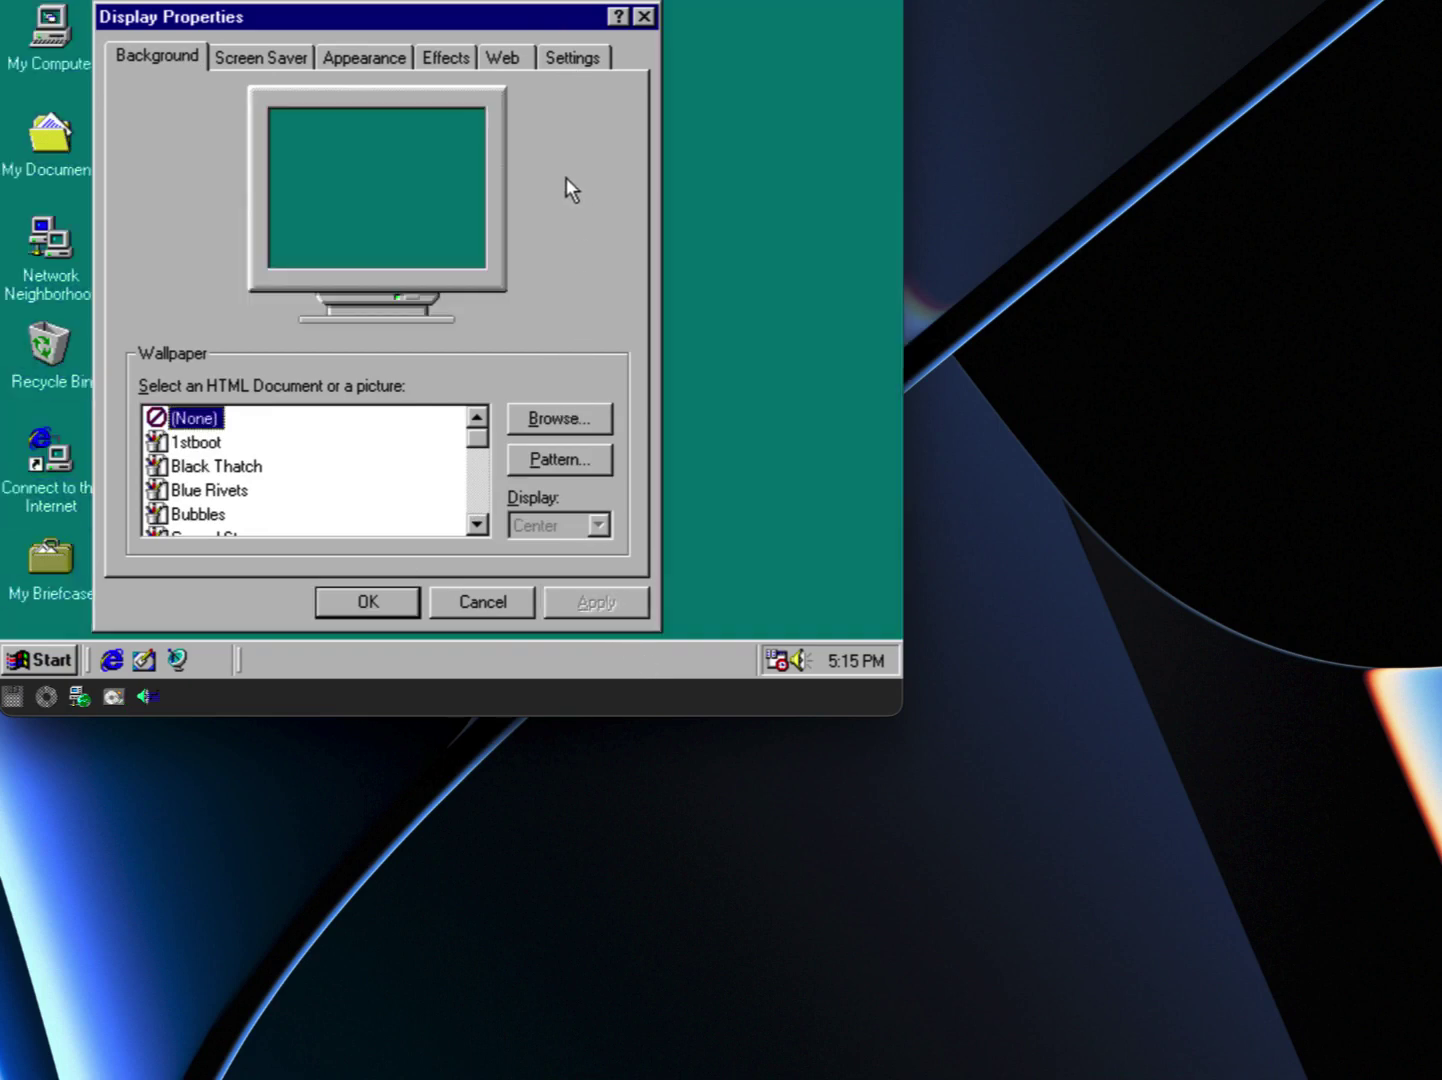
- Set the display's colors to True Color (32 bit) and its screen area to 800 by 600 pixels
left_click(565, 57)
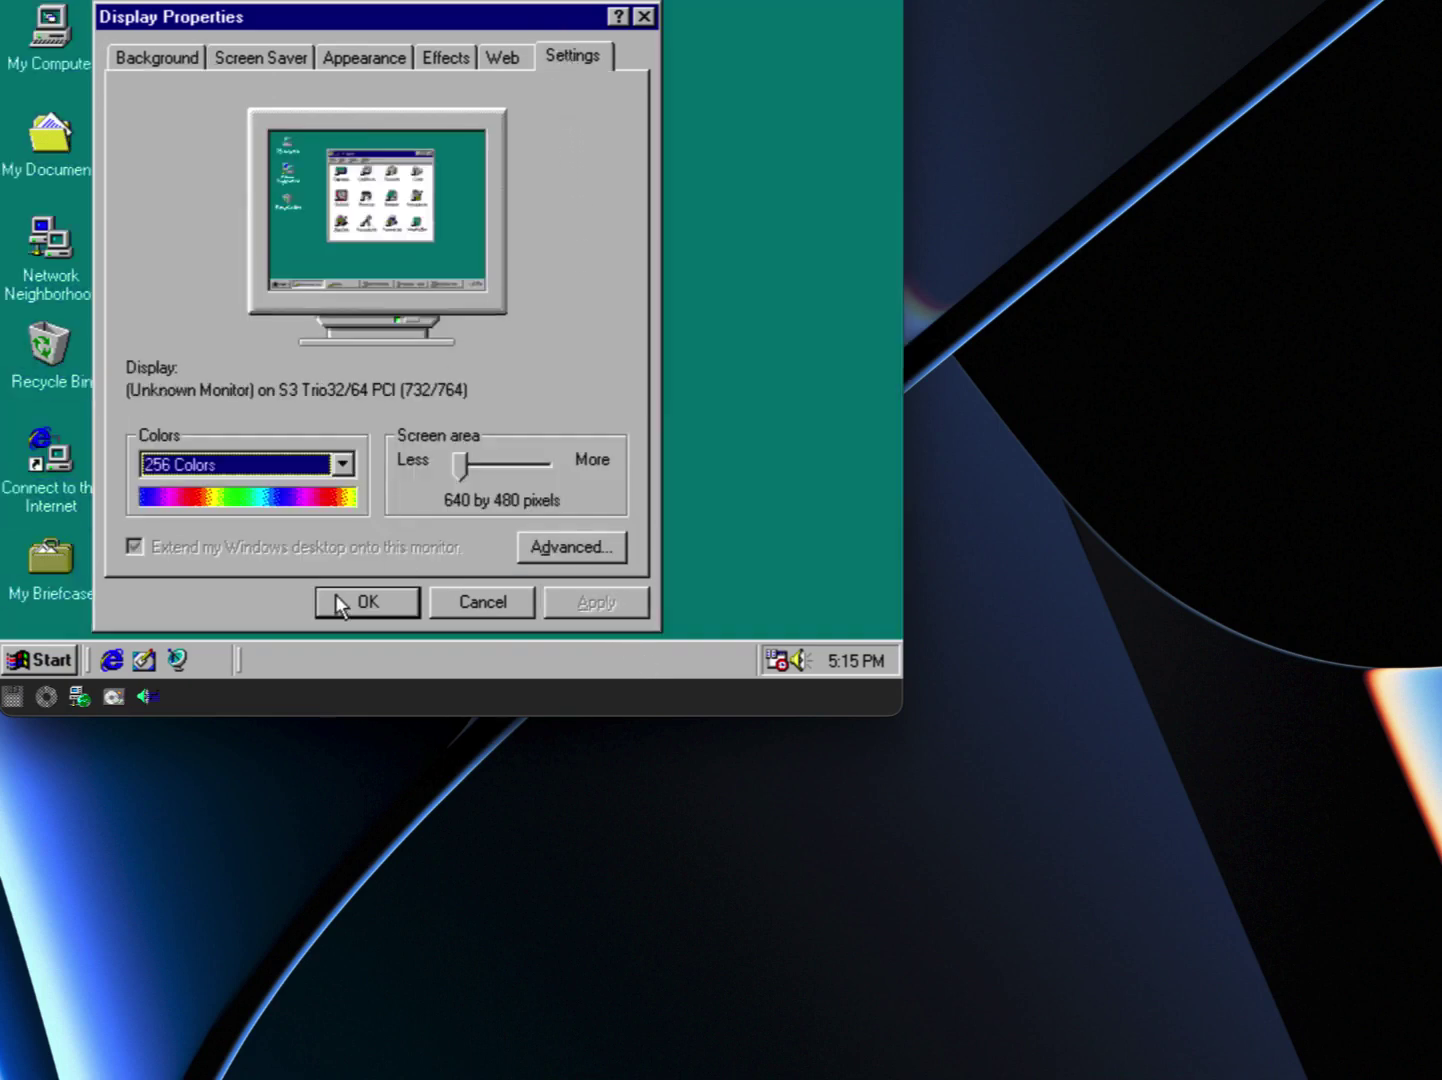
left_click(334, 470)
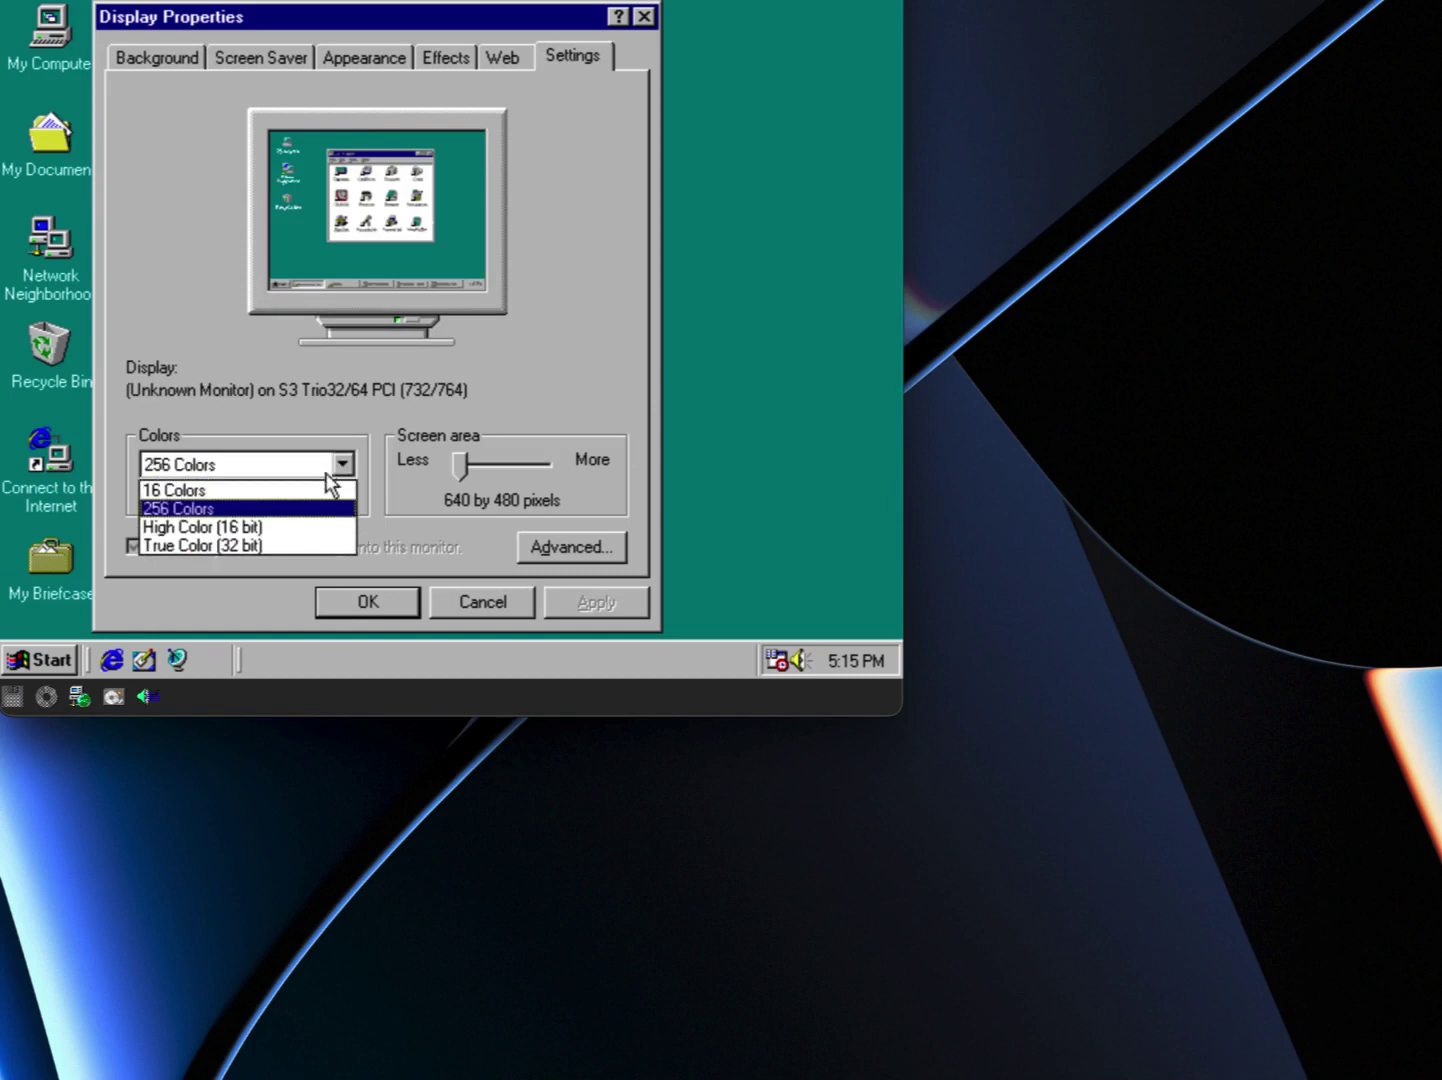
left_click(312, 546)
left_click(481, 471)
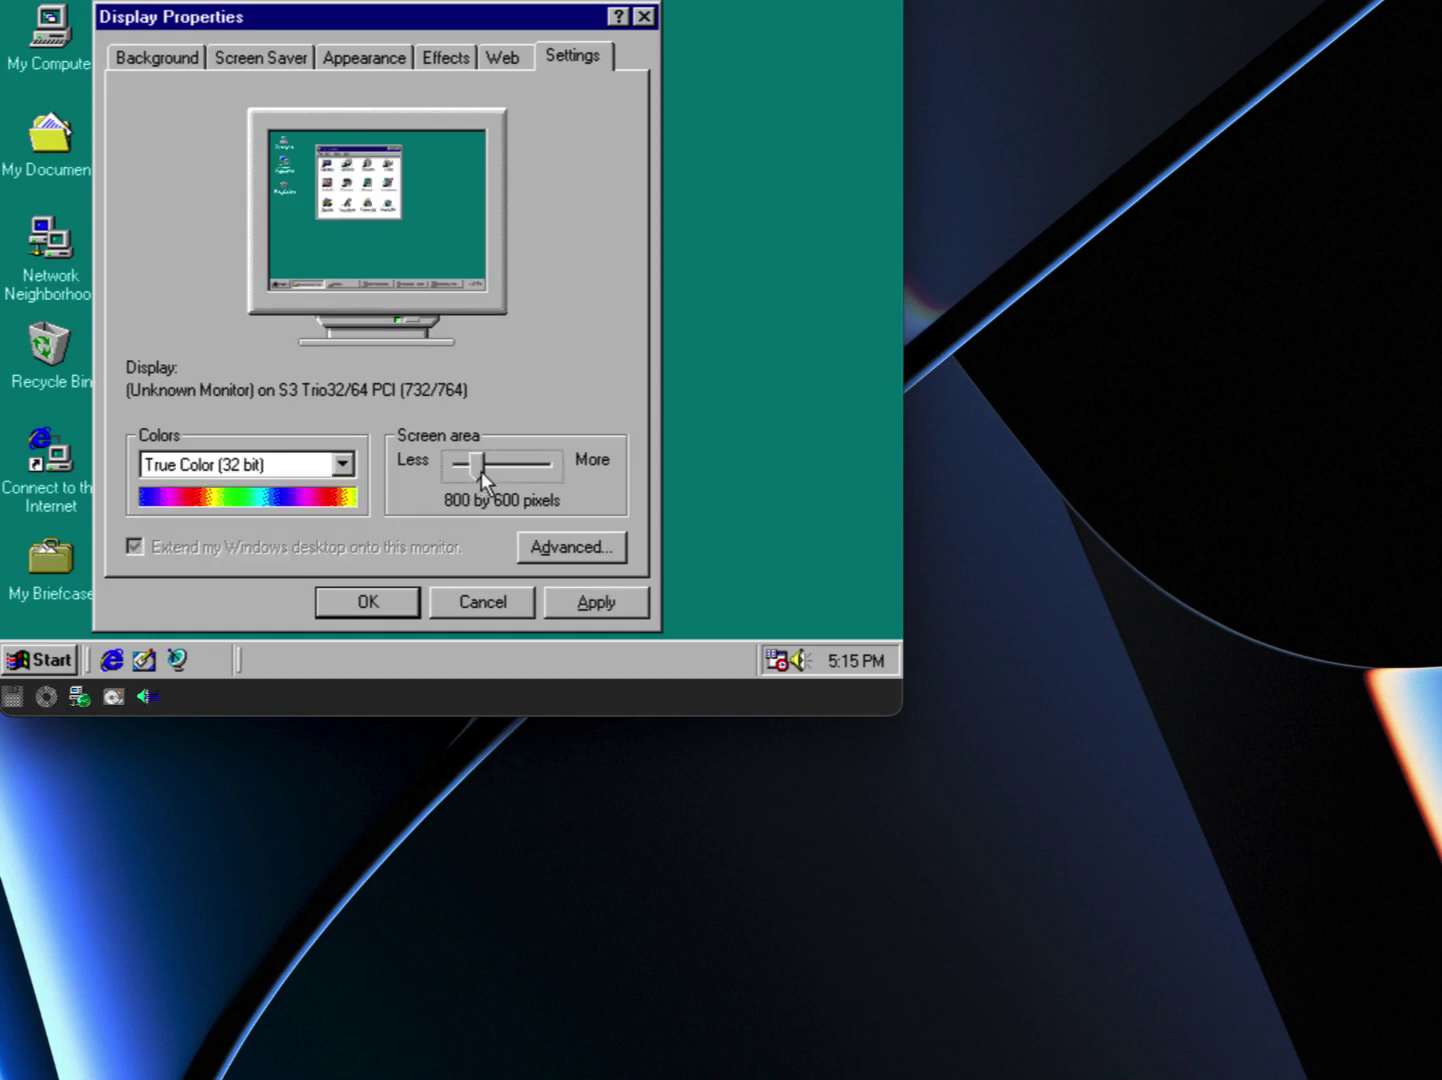
- Apply the new color settings without restarting, allow the desktop to be resized and keep the new size
left_click(584, 596)
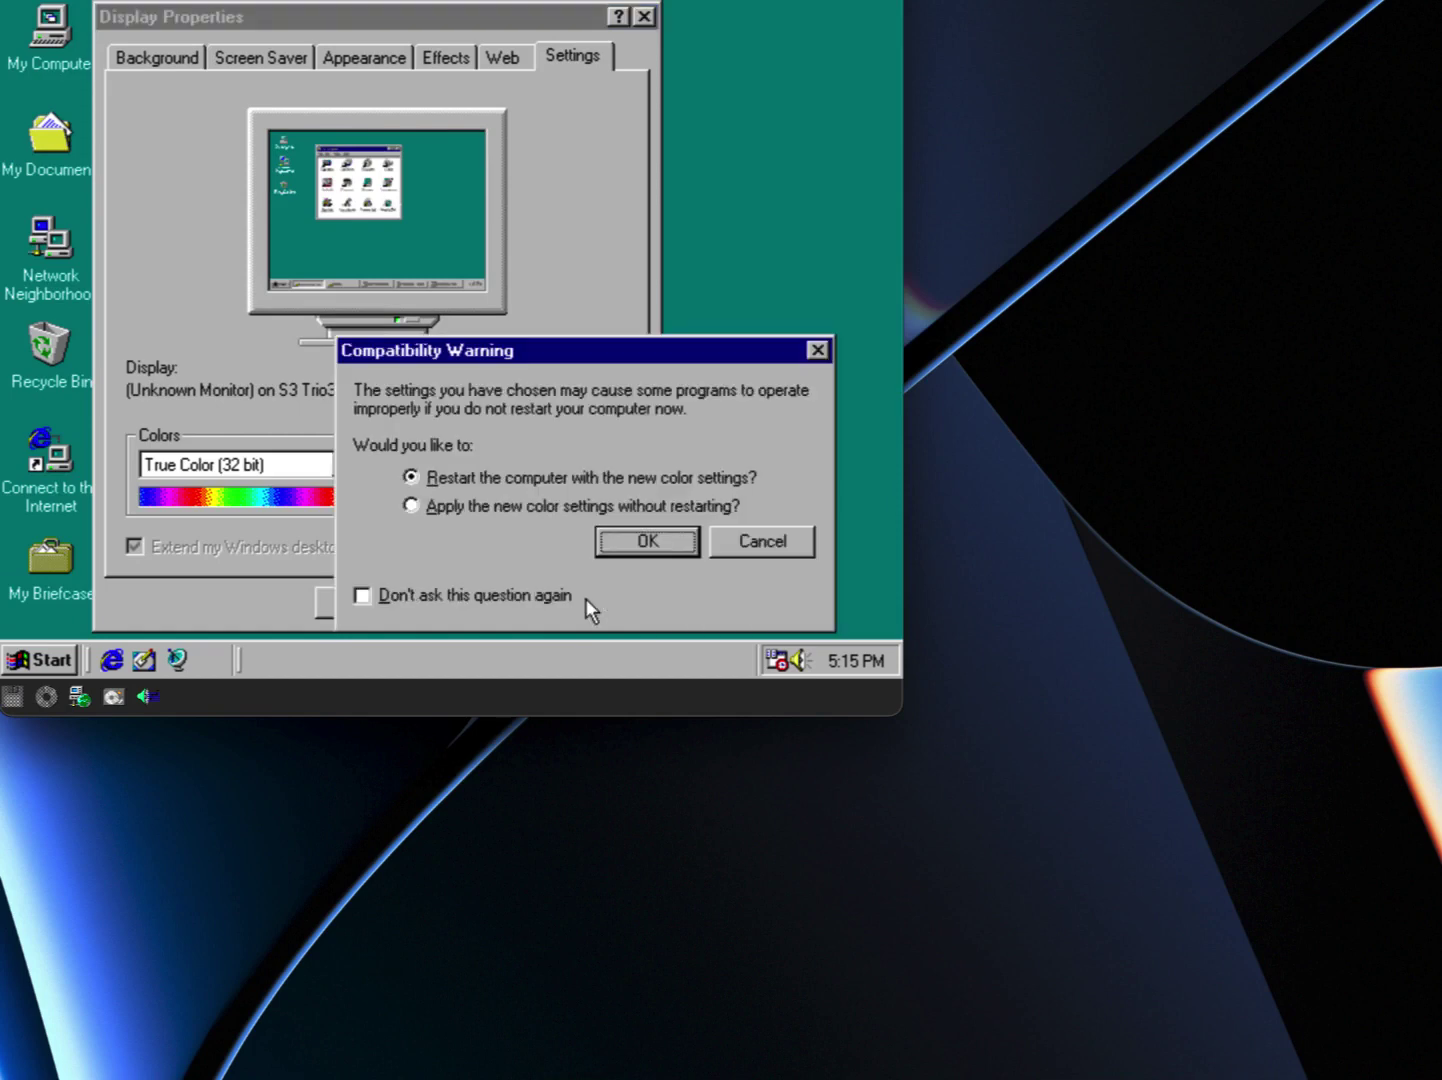
left_click(521, 509)
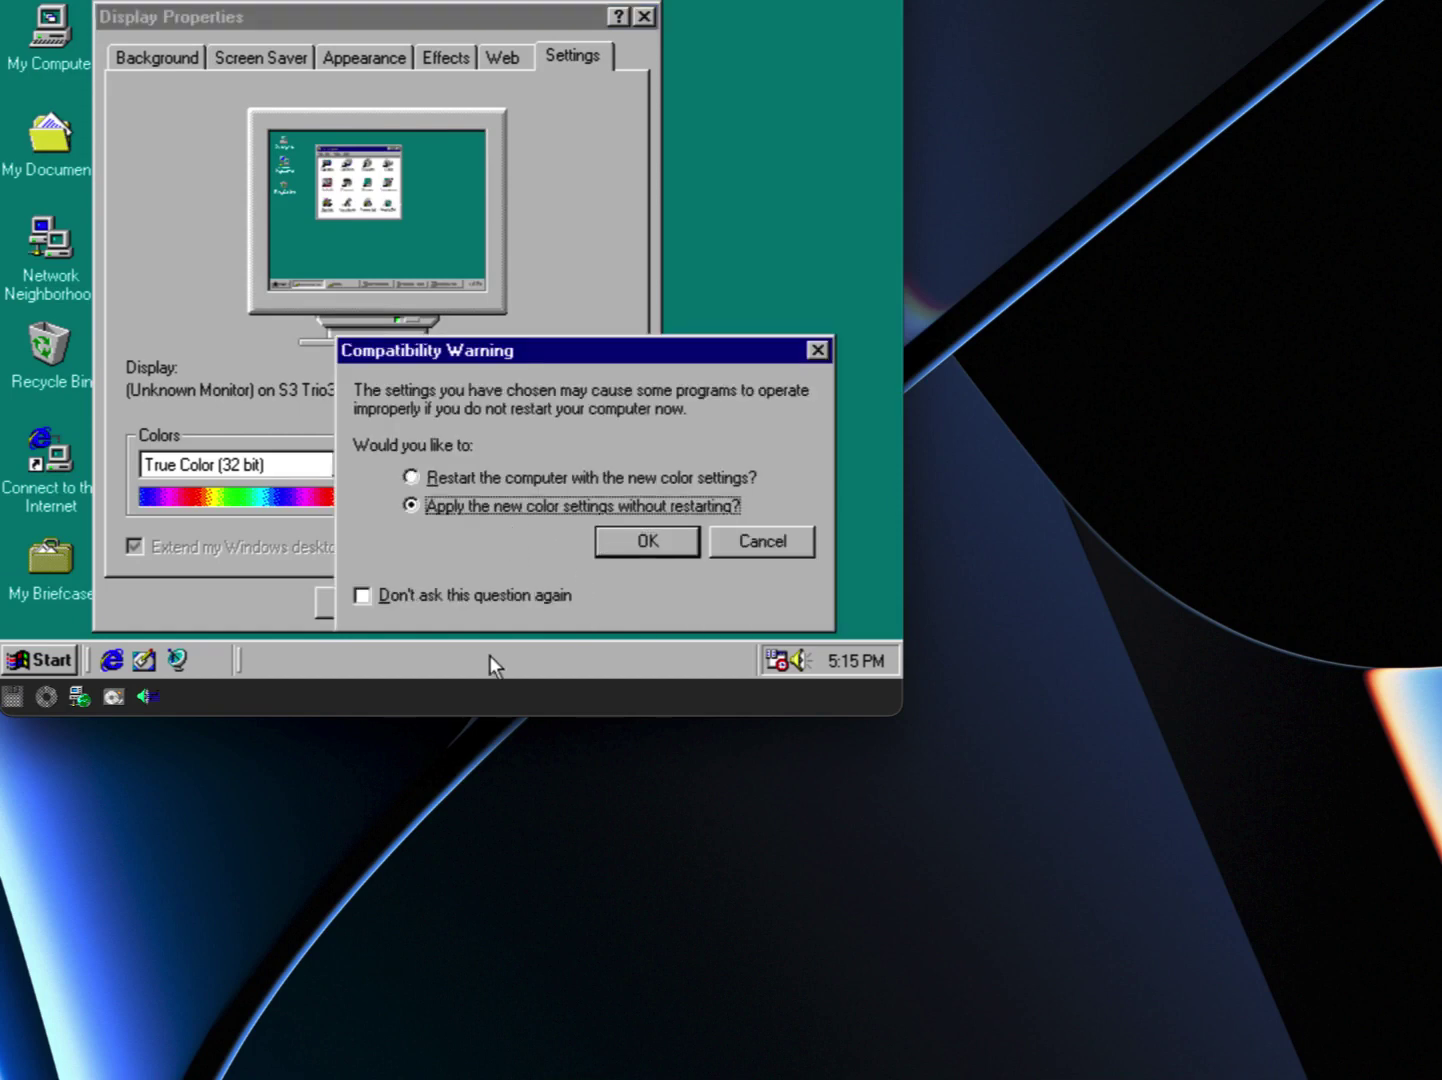
left_click(490, 601)
left_click(625, 550)
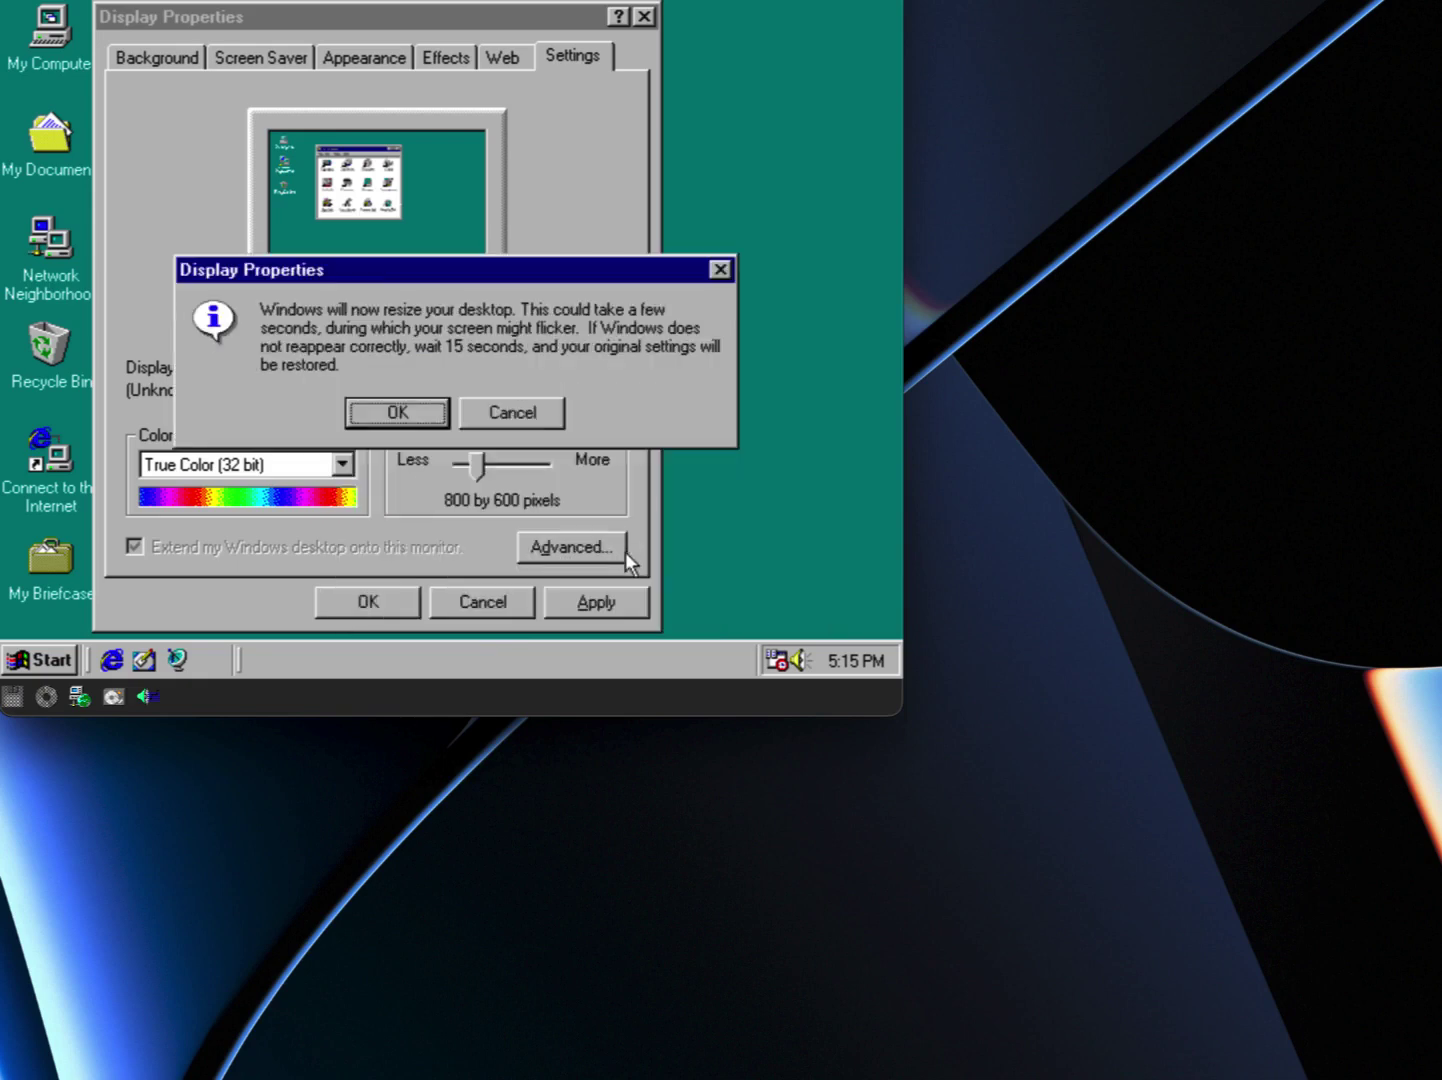
left_click(415, 414)
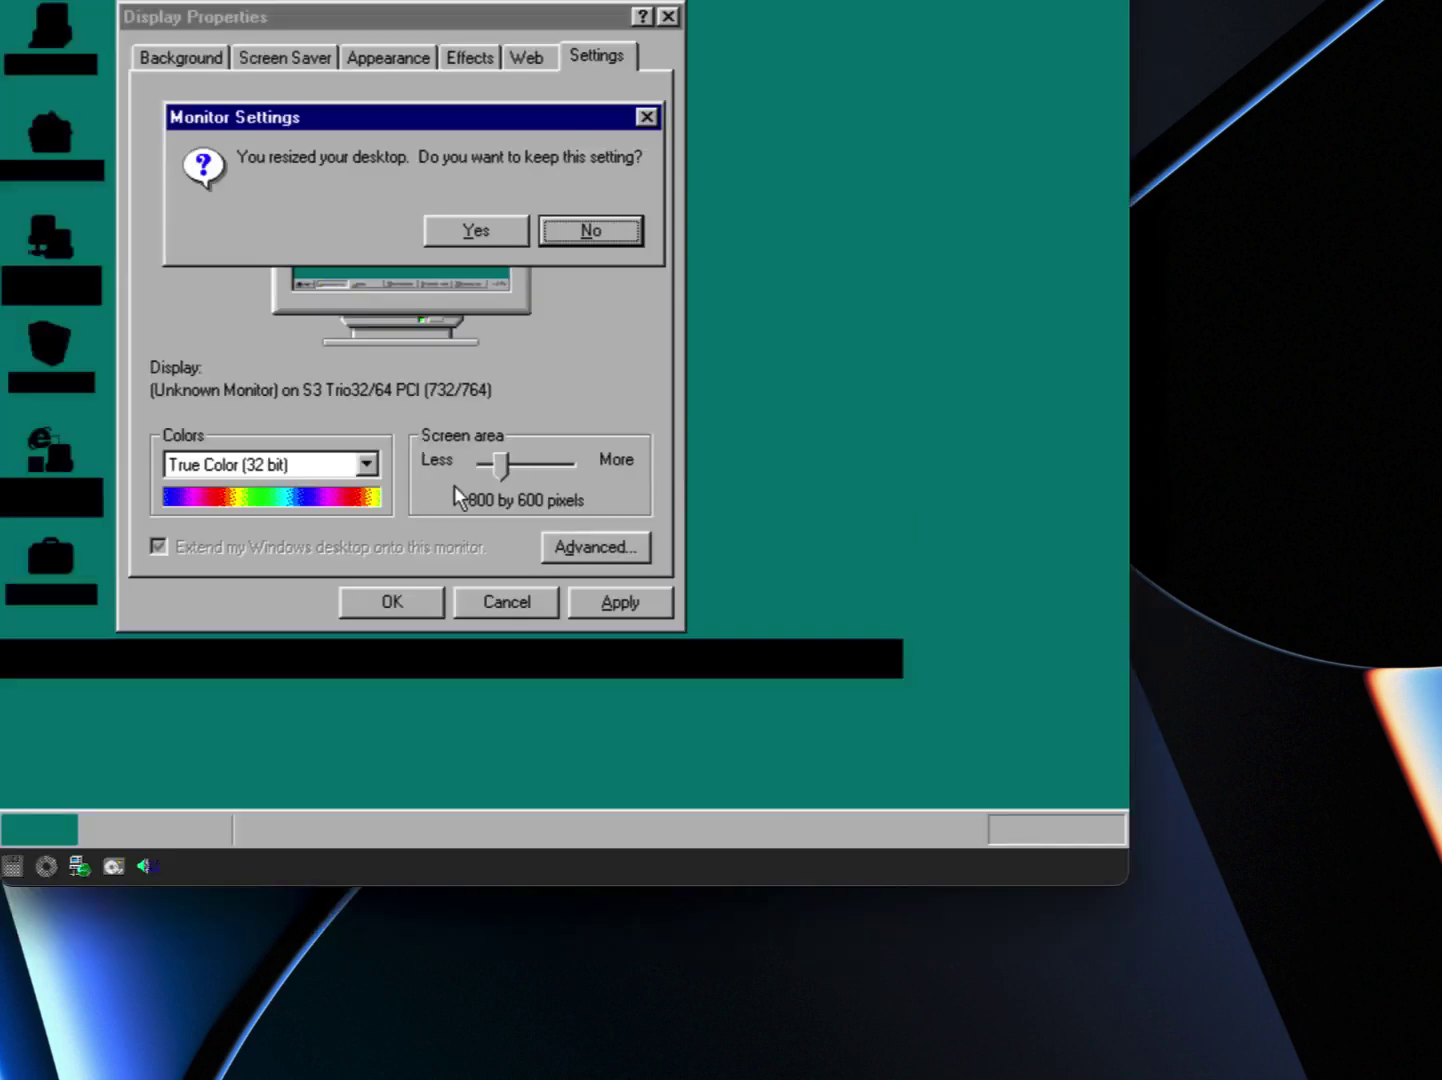
left_click(469, 230)
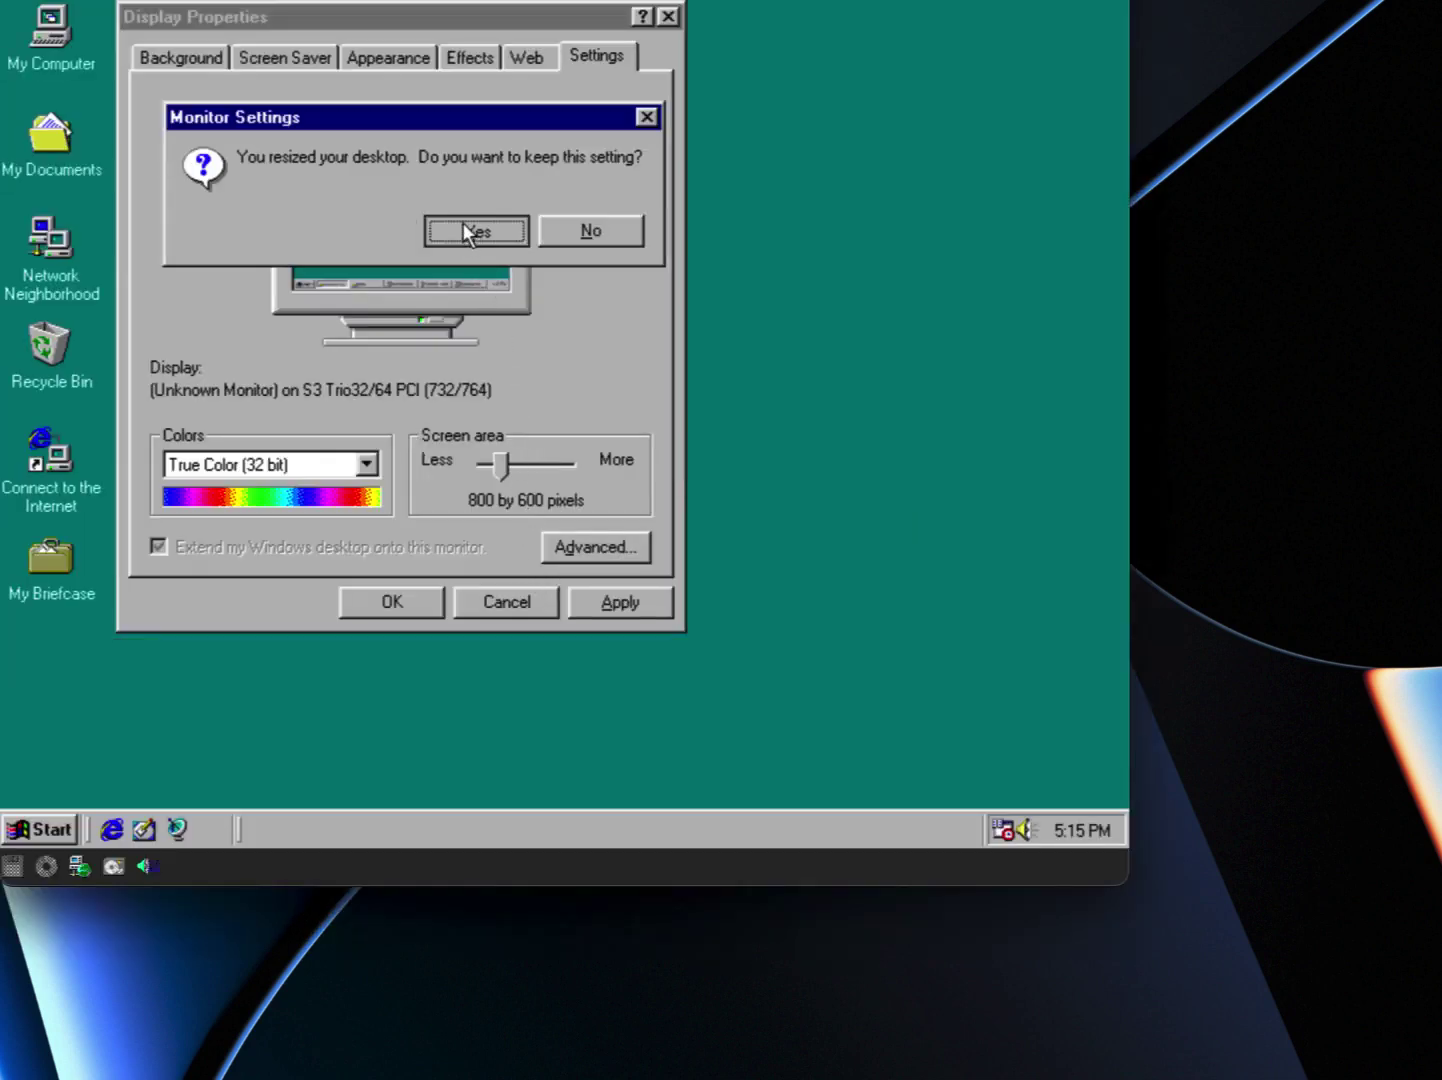
- Save the current appearance color scheme as Windows 98 and close the display properties with the changes accepted
left_click(385, 55)
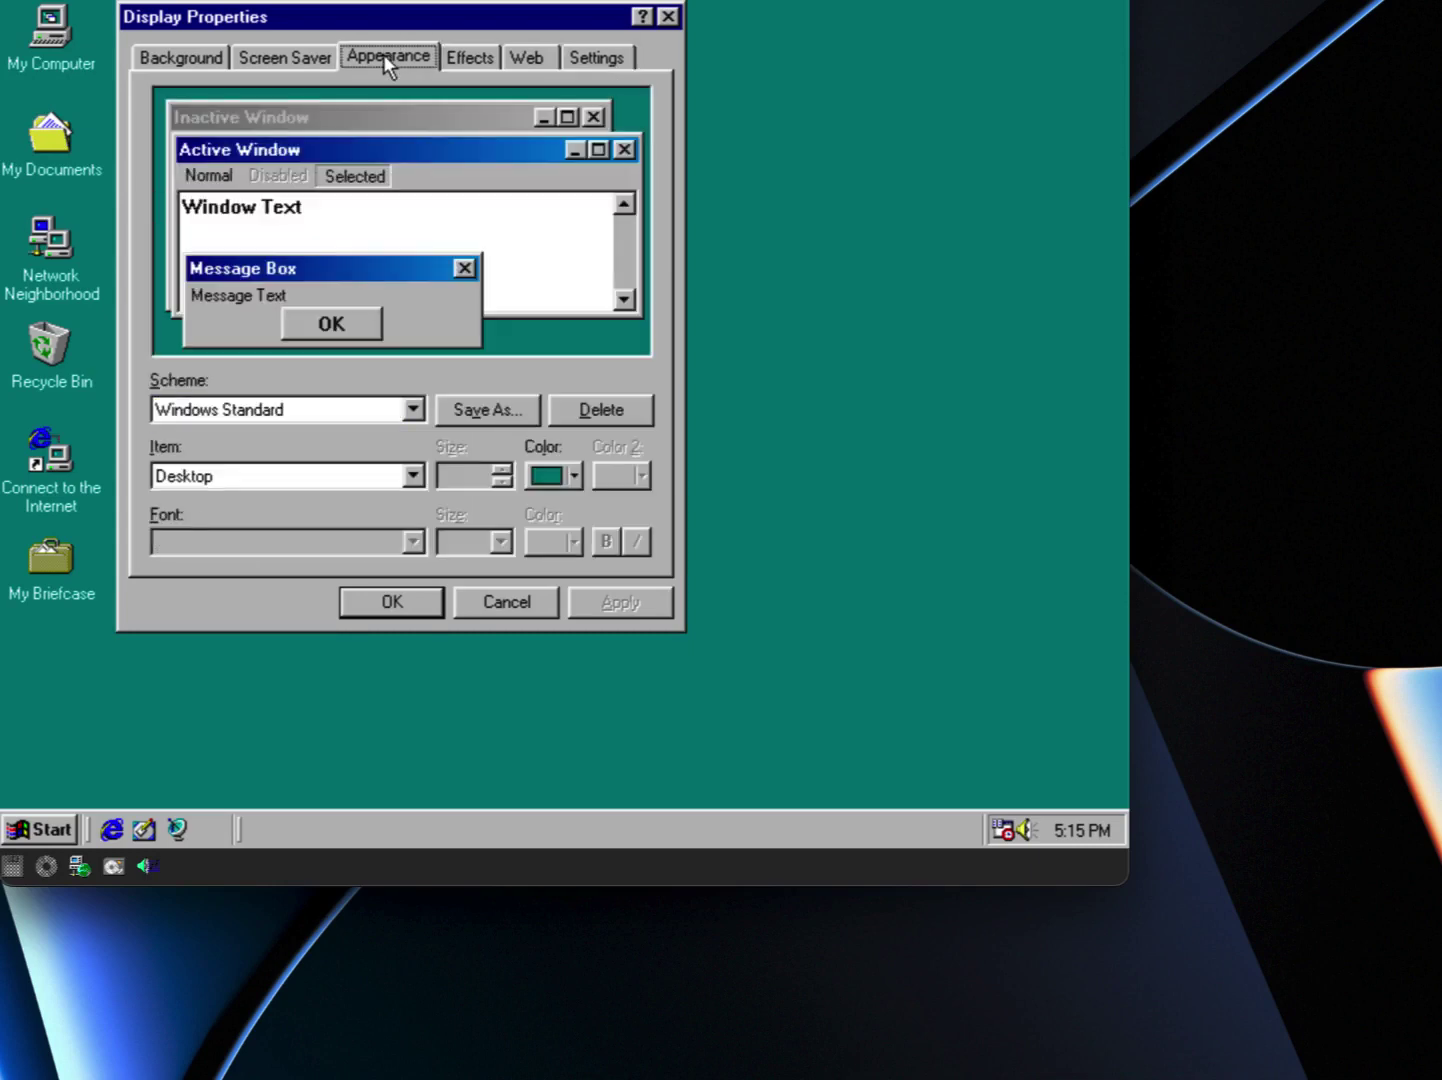
left_click(479, 423)
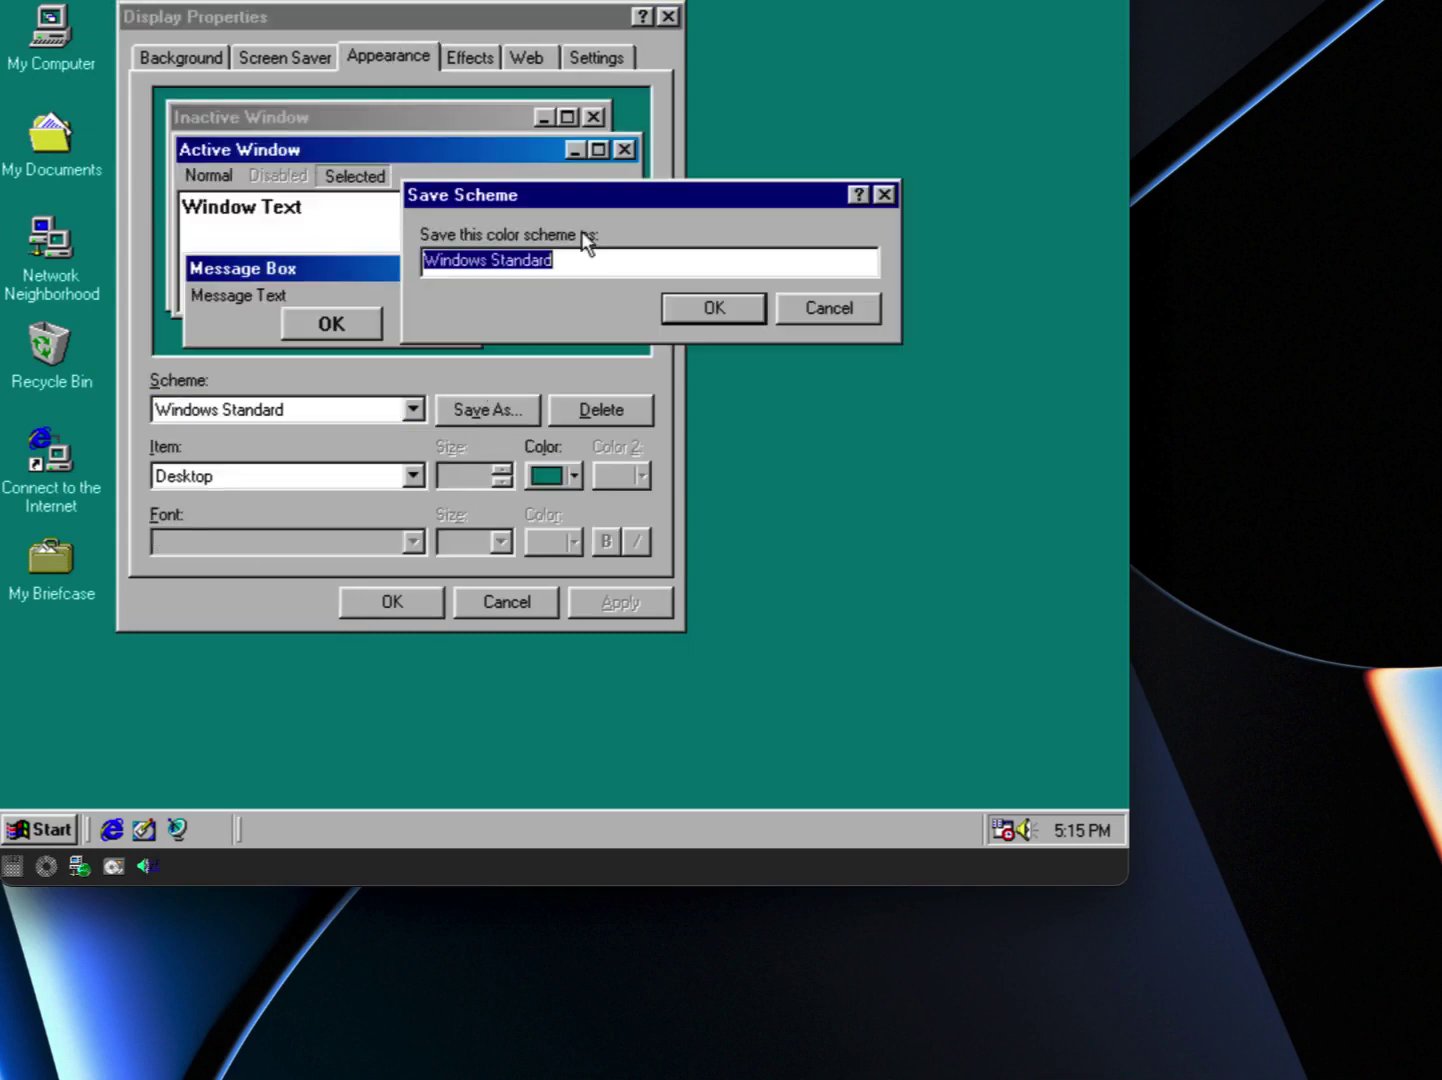
double_click(548, 258)
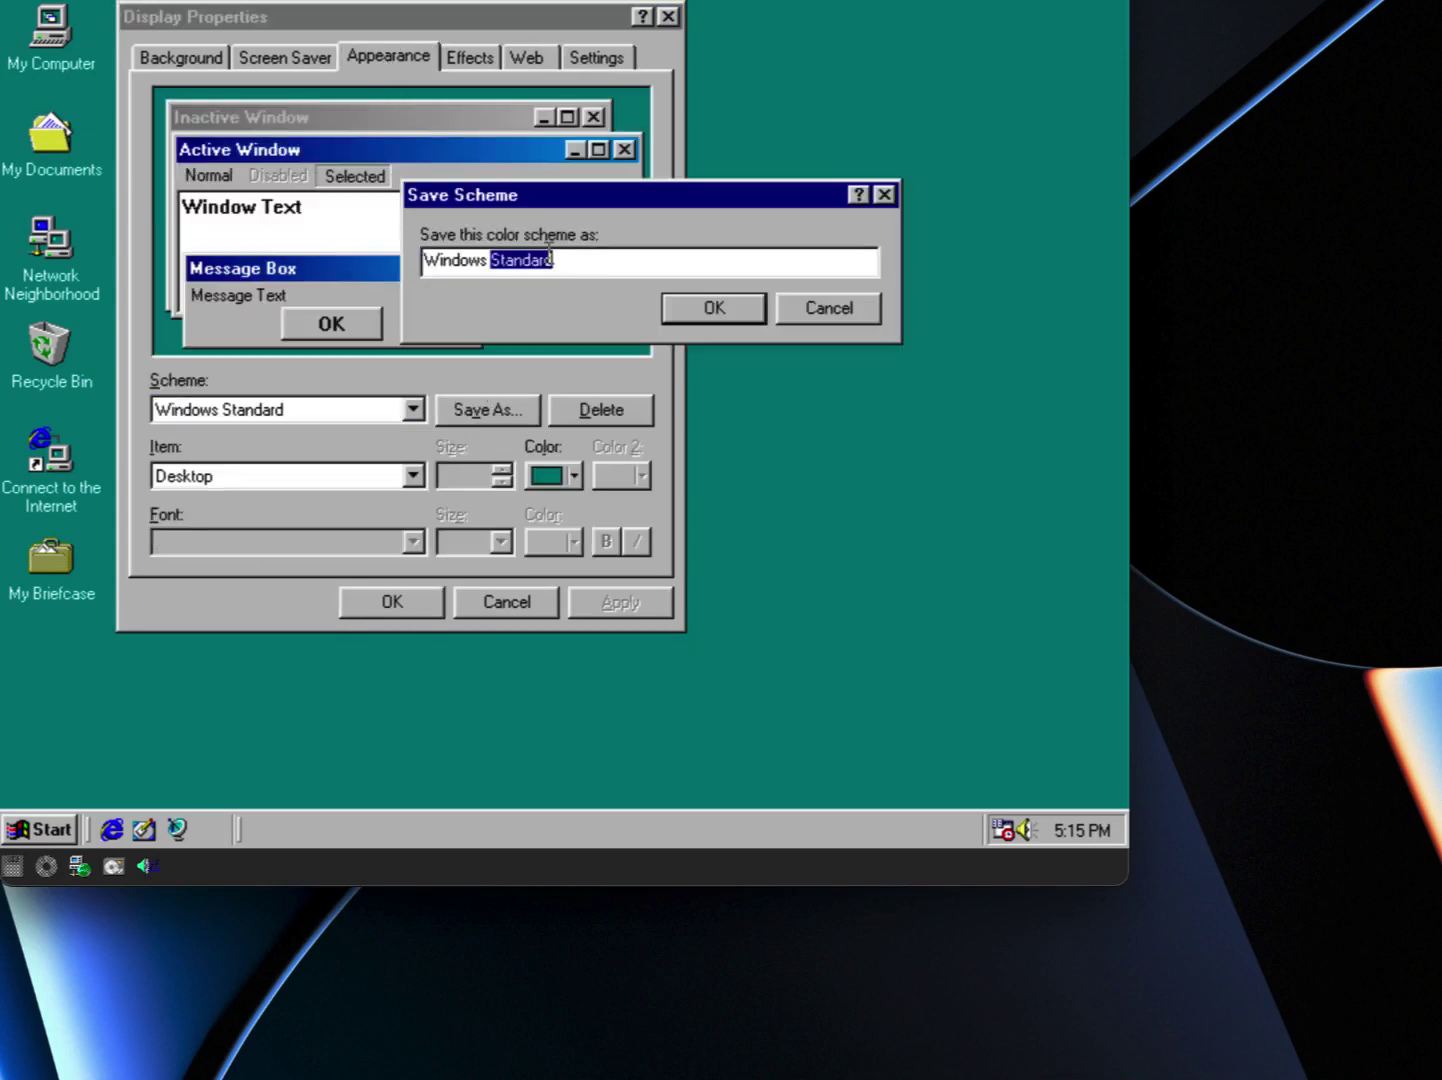
key("BackSpace")
type("98")
key("Return")
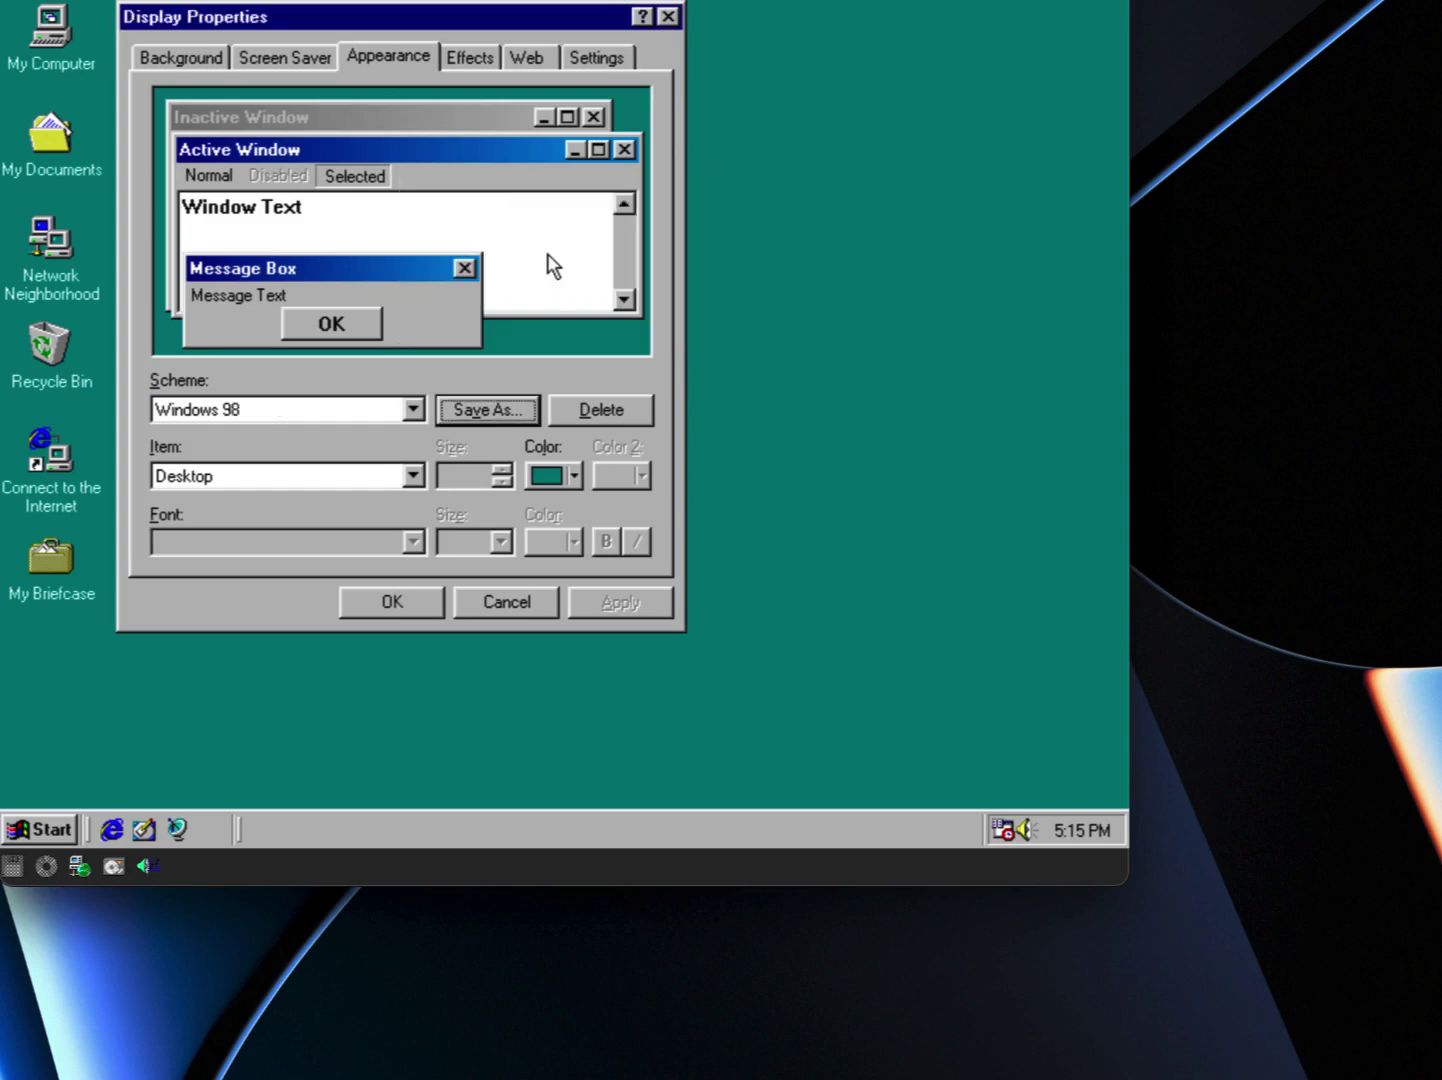
double_click(369, 409)
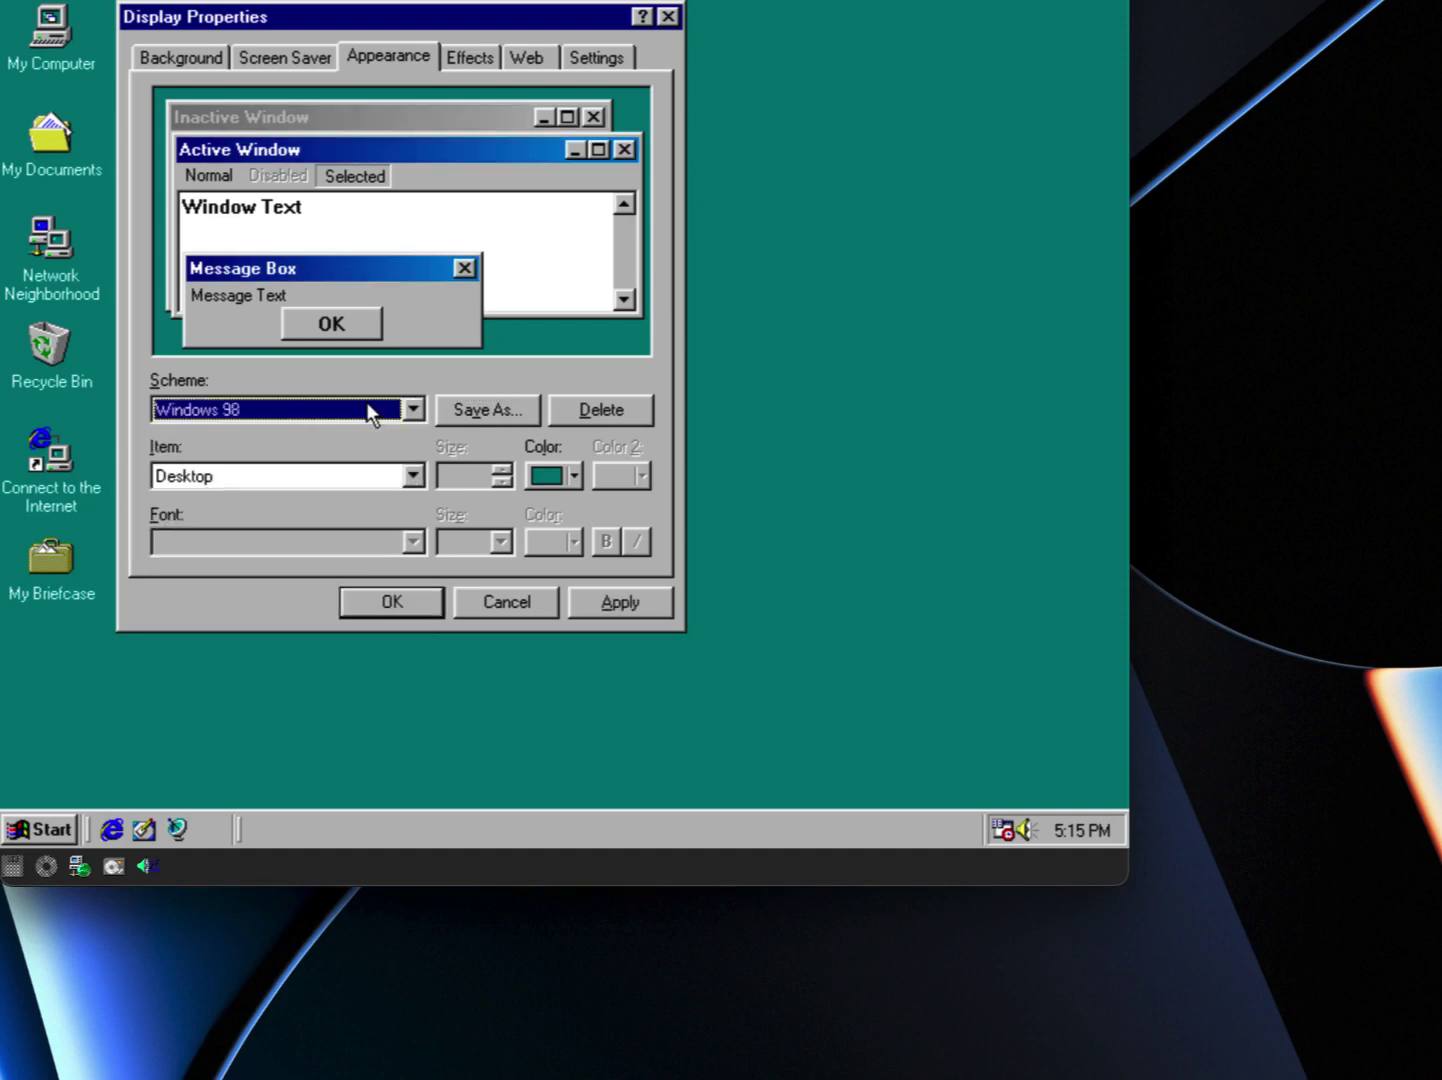
left_click(403, 591)
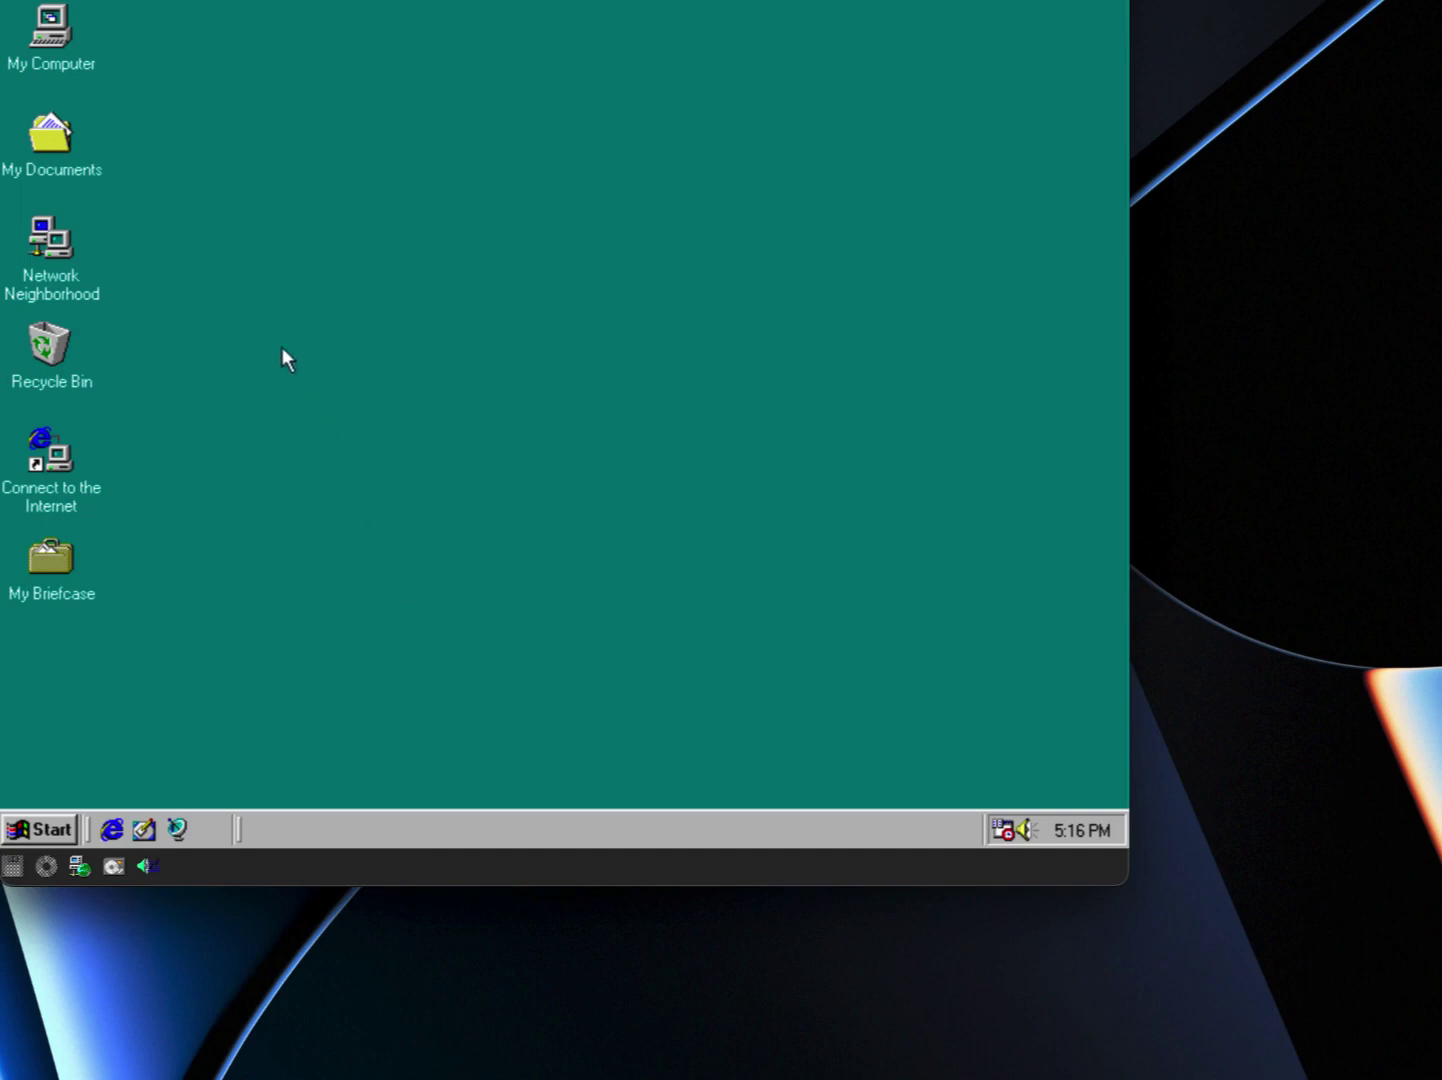
- Open My Computer, maximize its window and turn on Auto Arrange for its icons
double_click(53, 33)
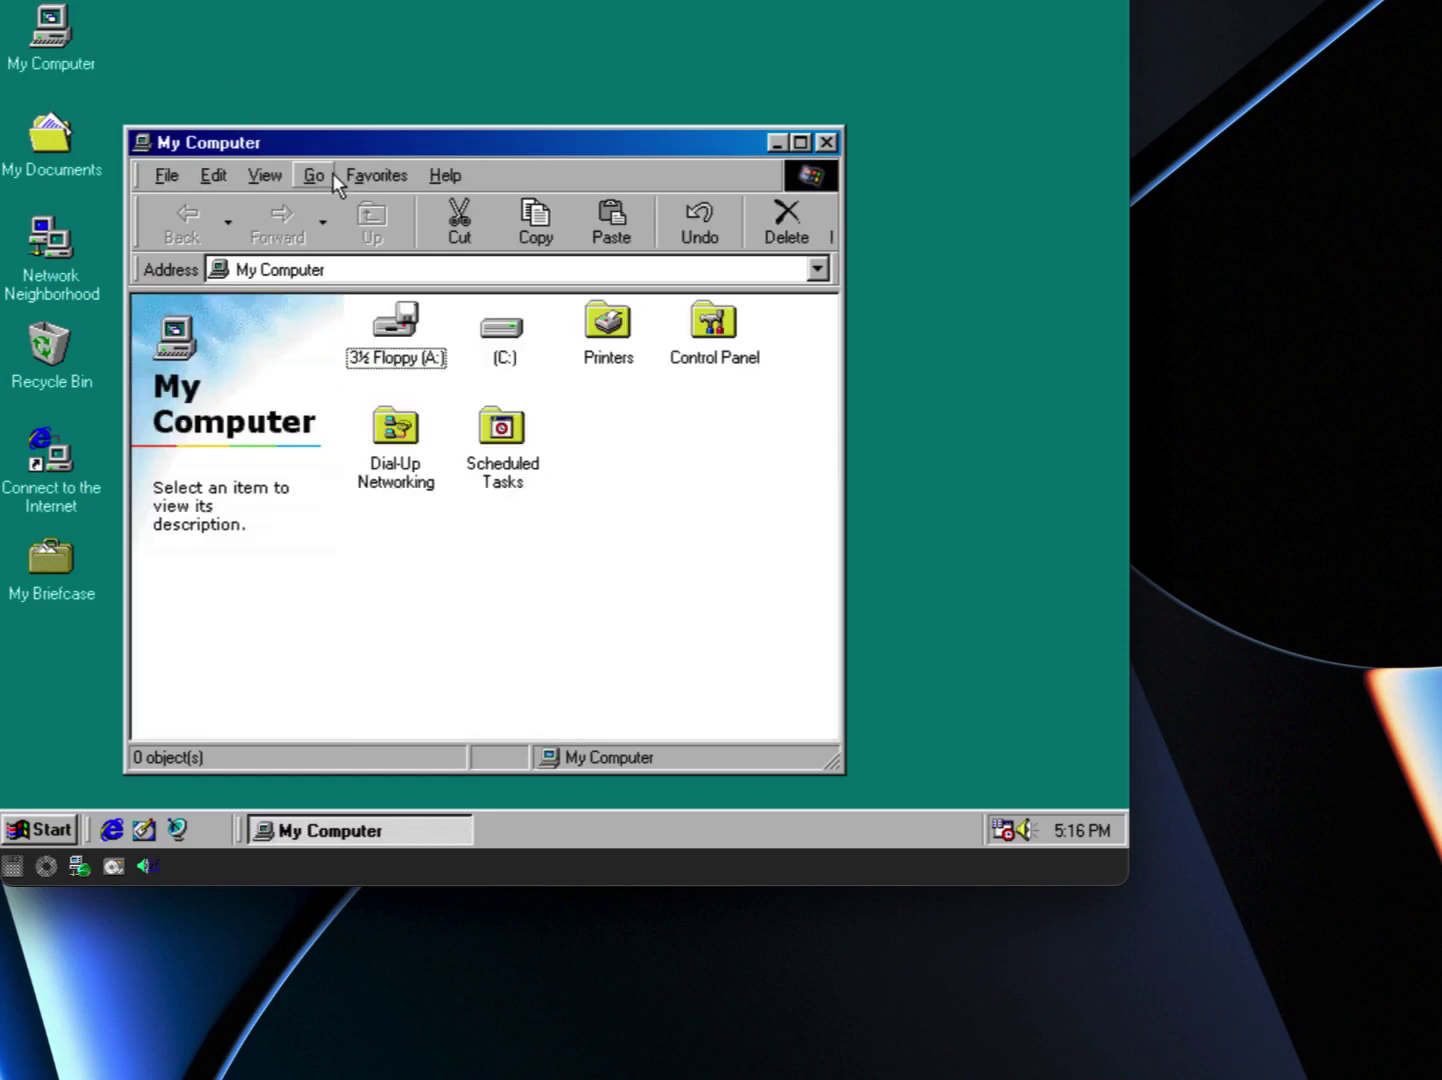
double_click(335, 142)
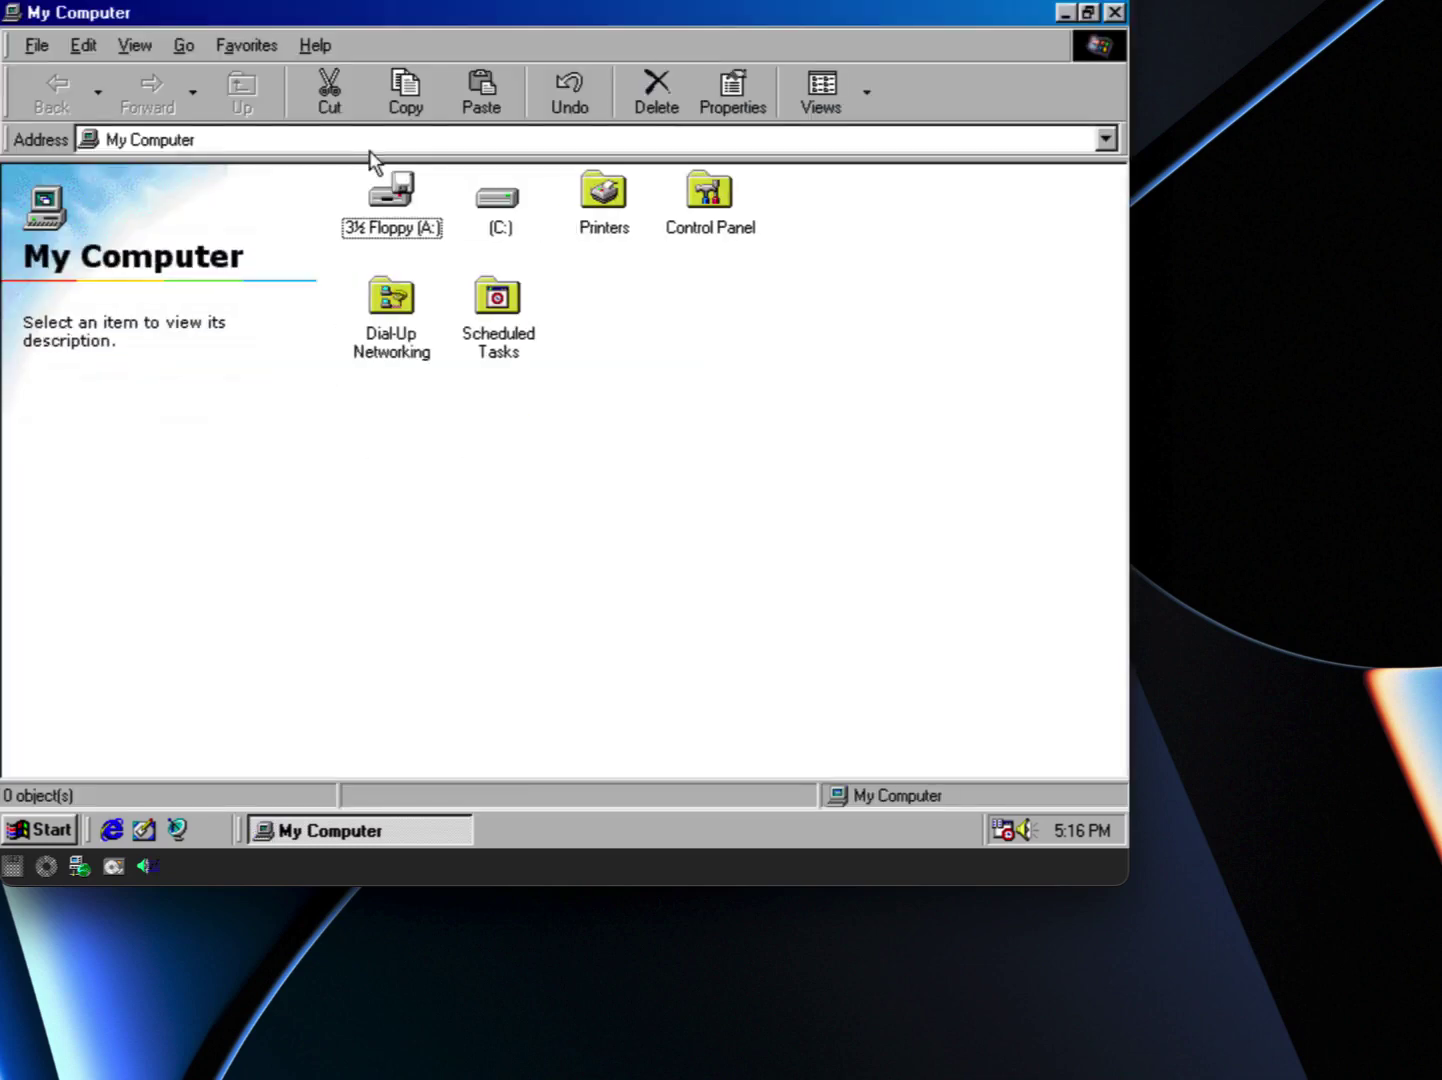
right_click(707, 378)
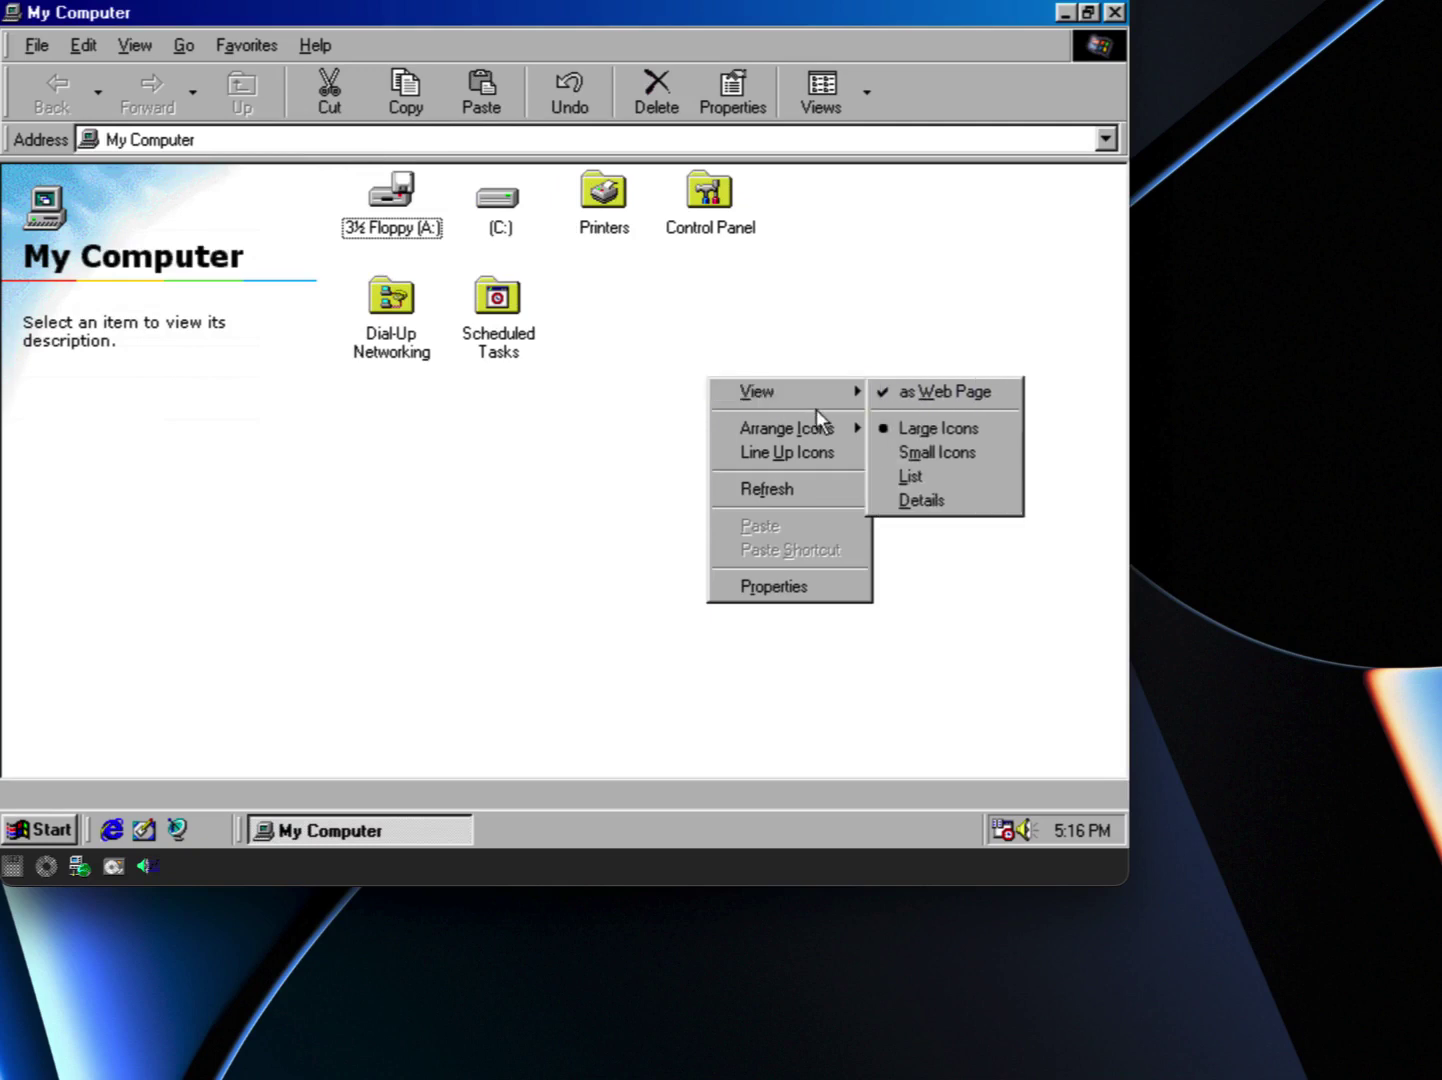
mouse_move(850, 439)
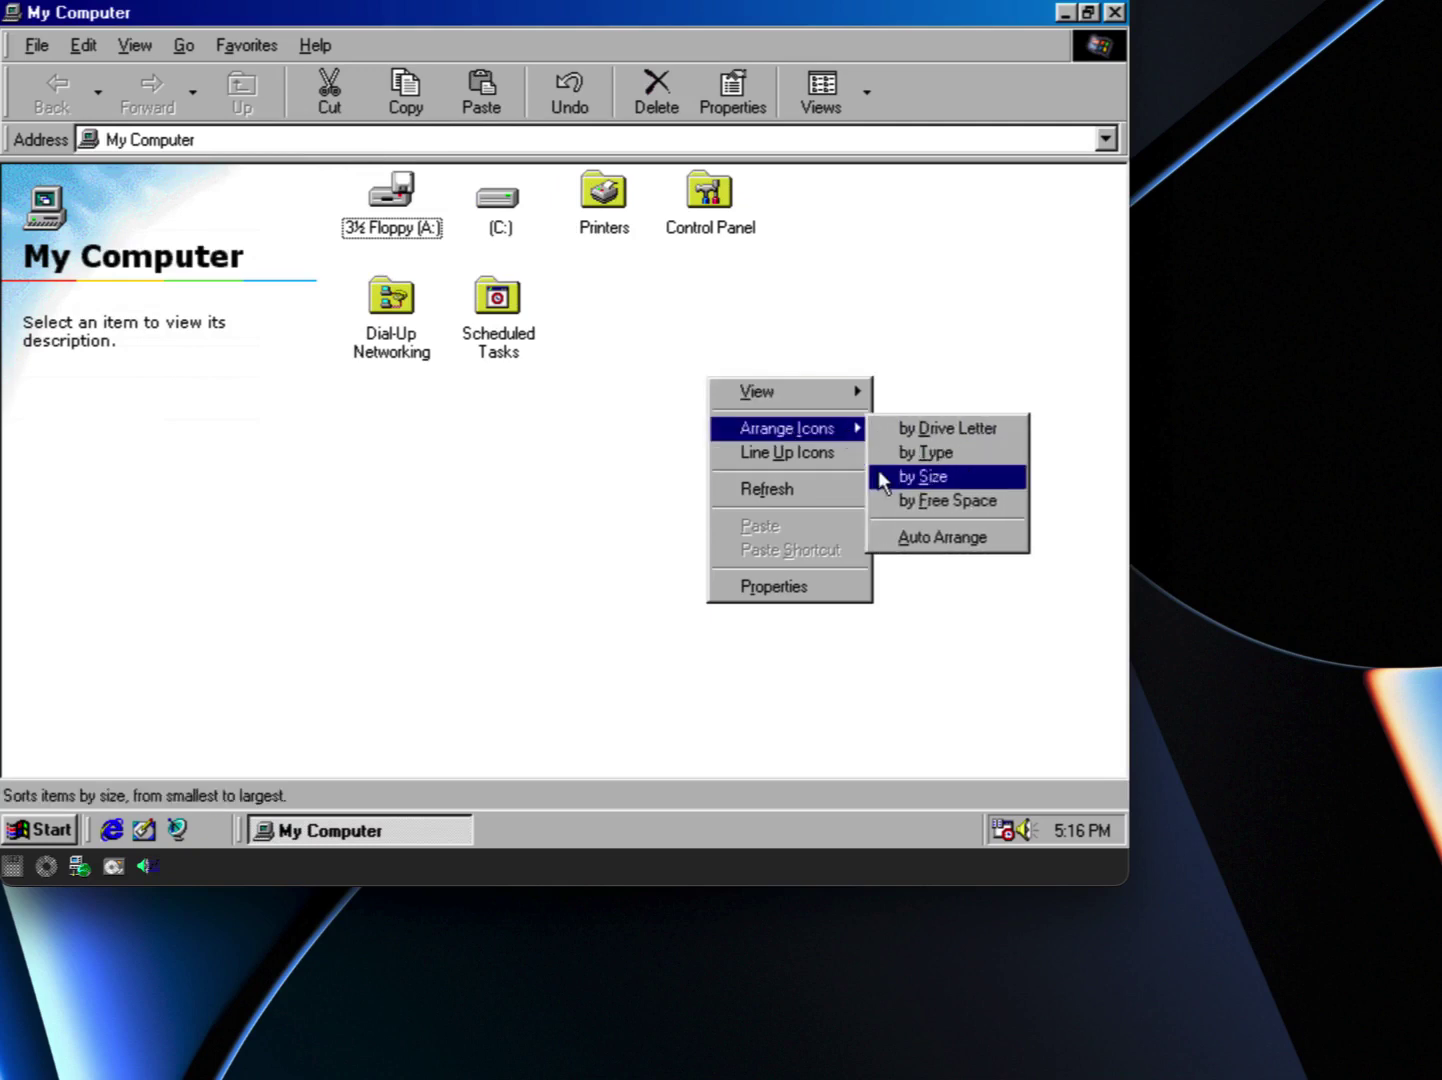
left_click(911, 539)
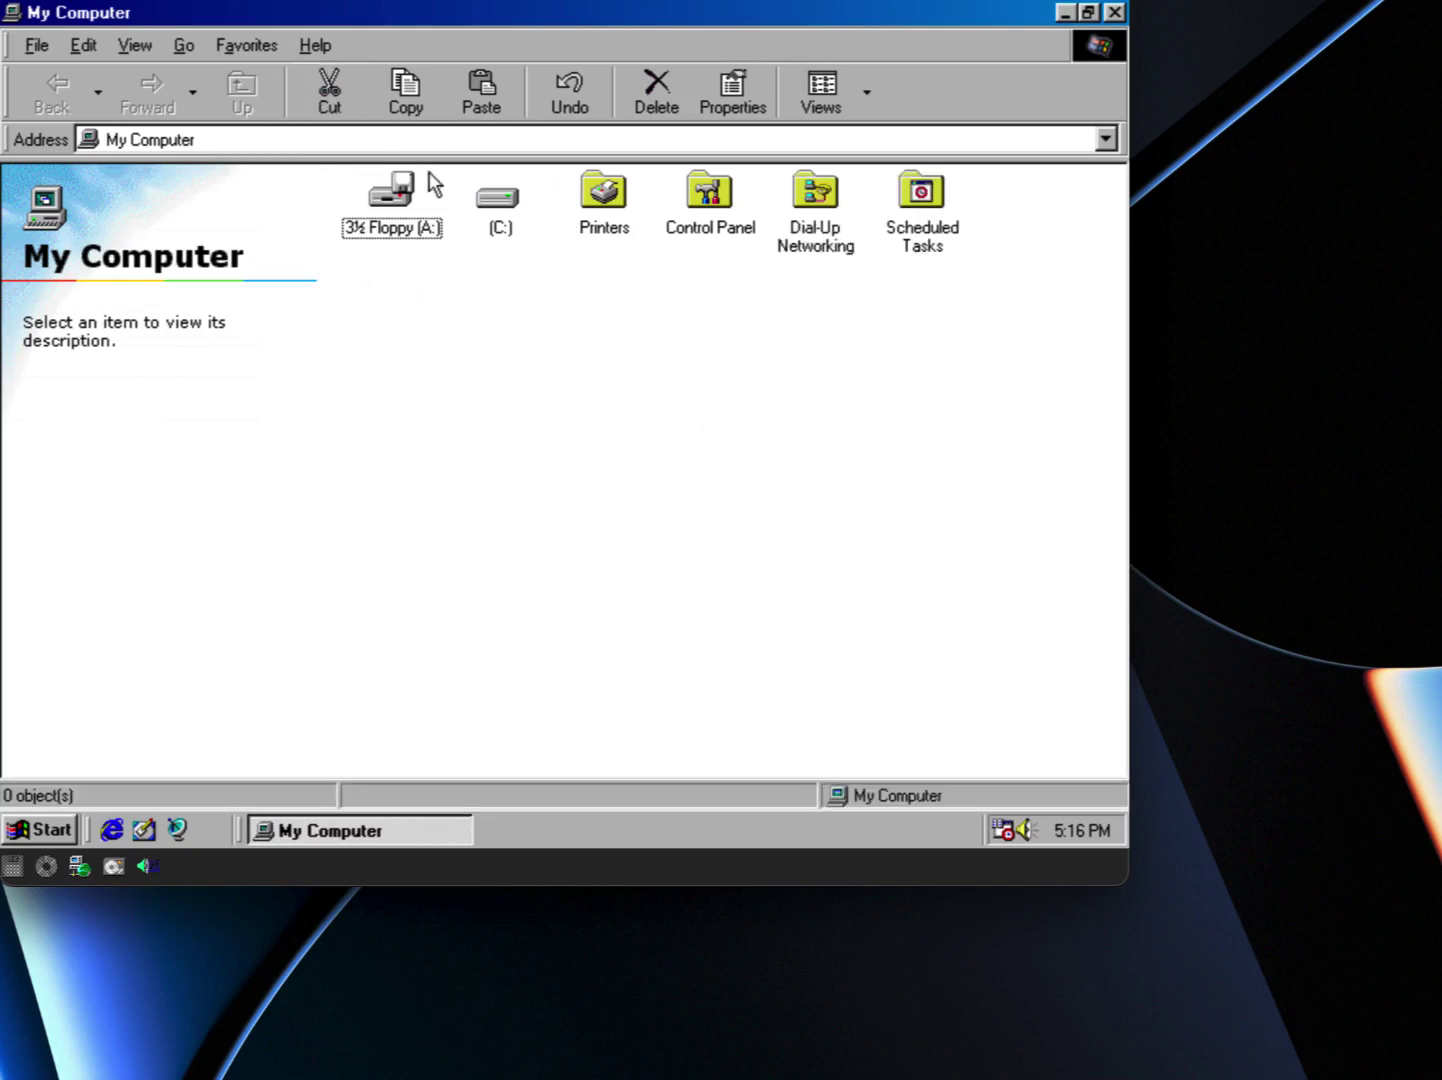
- Browse from the C: drive to C:\WINDOWS\MEDIA to check the sound files there, and close the window
left_click(494, 201)
double_click(486, 193)
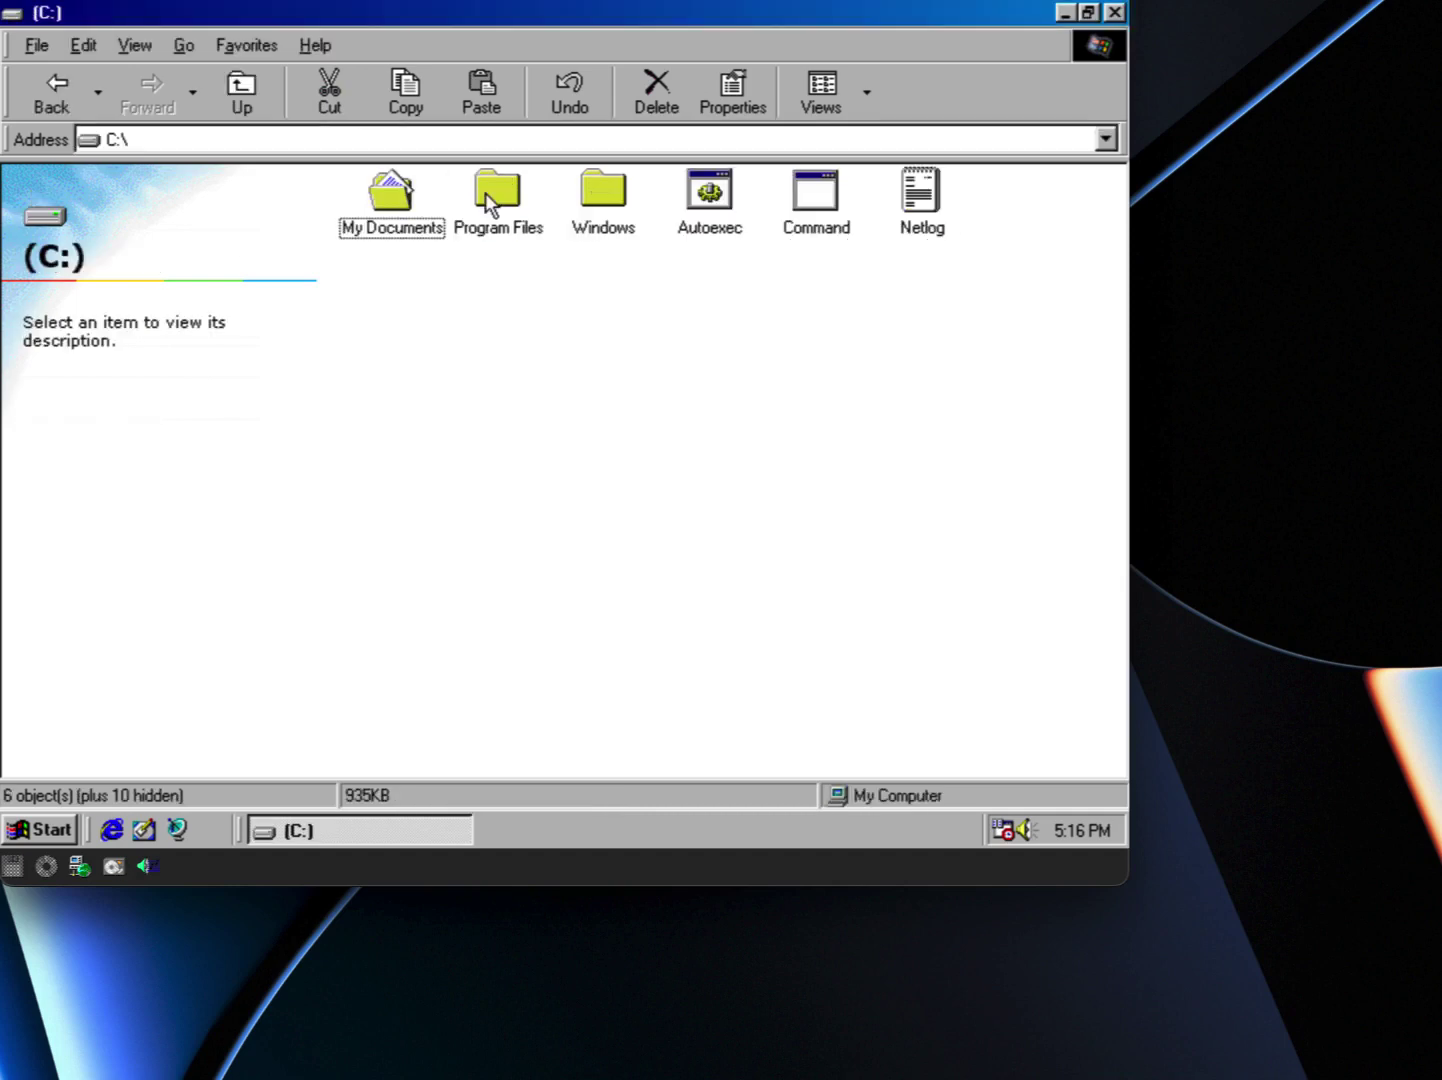
double_click(592, 195)
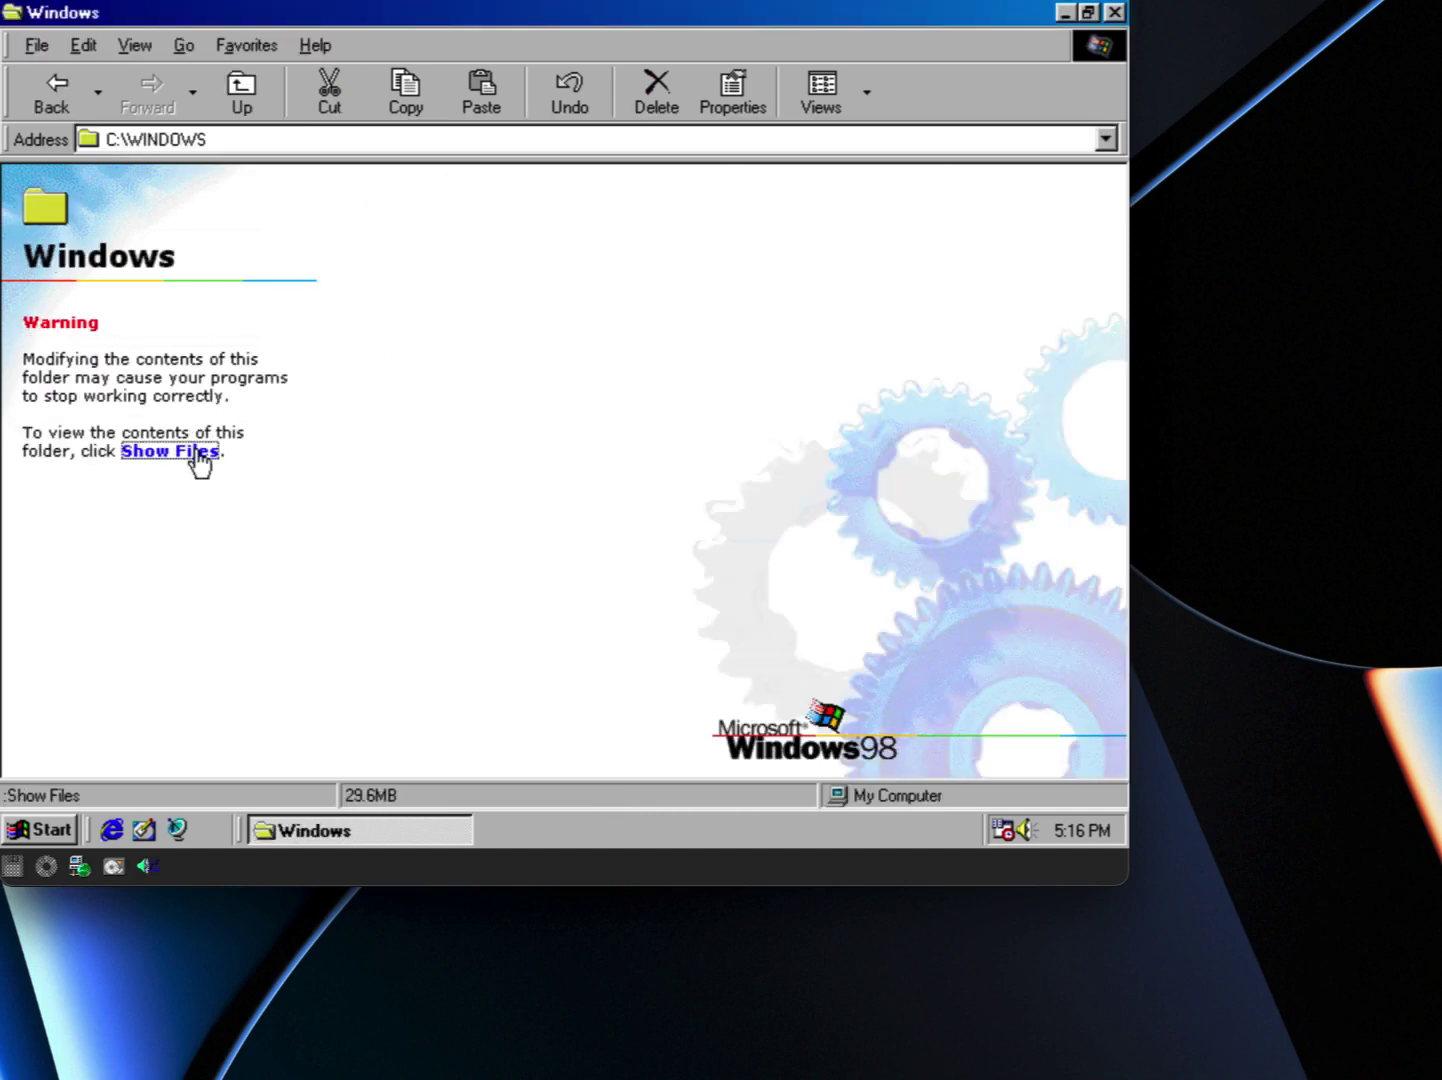
left_click(198, 453)
left_click(407, 415)
double_click(405, 408)
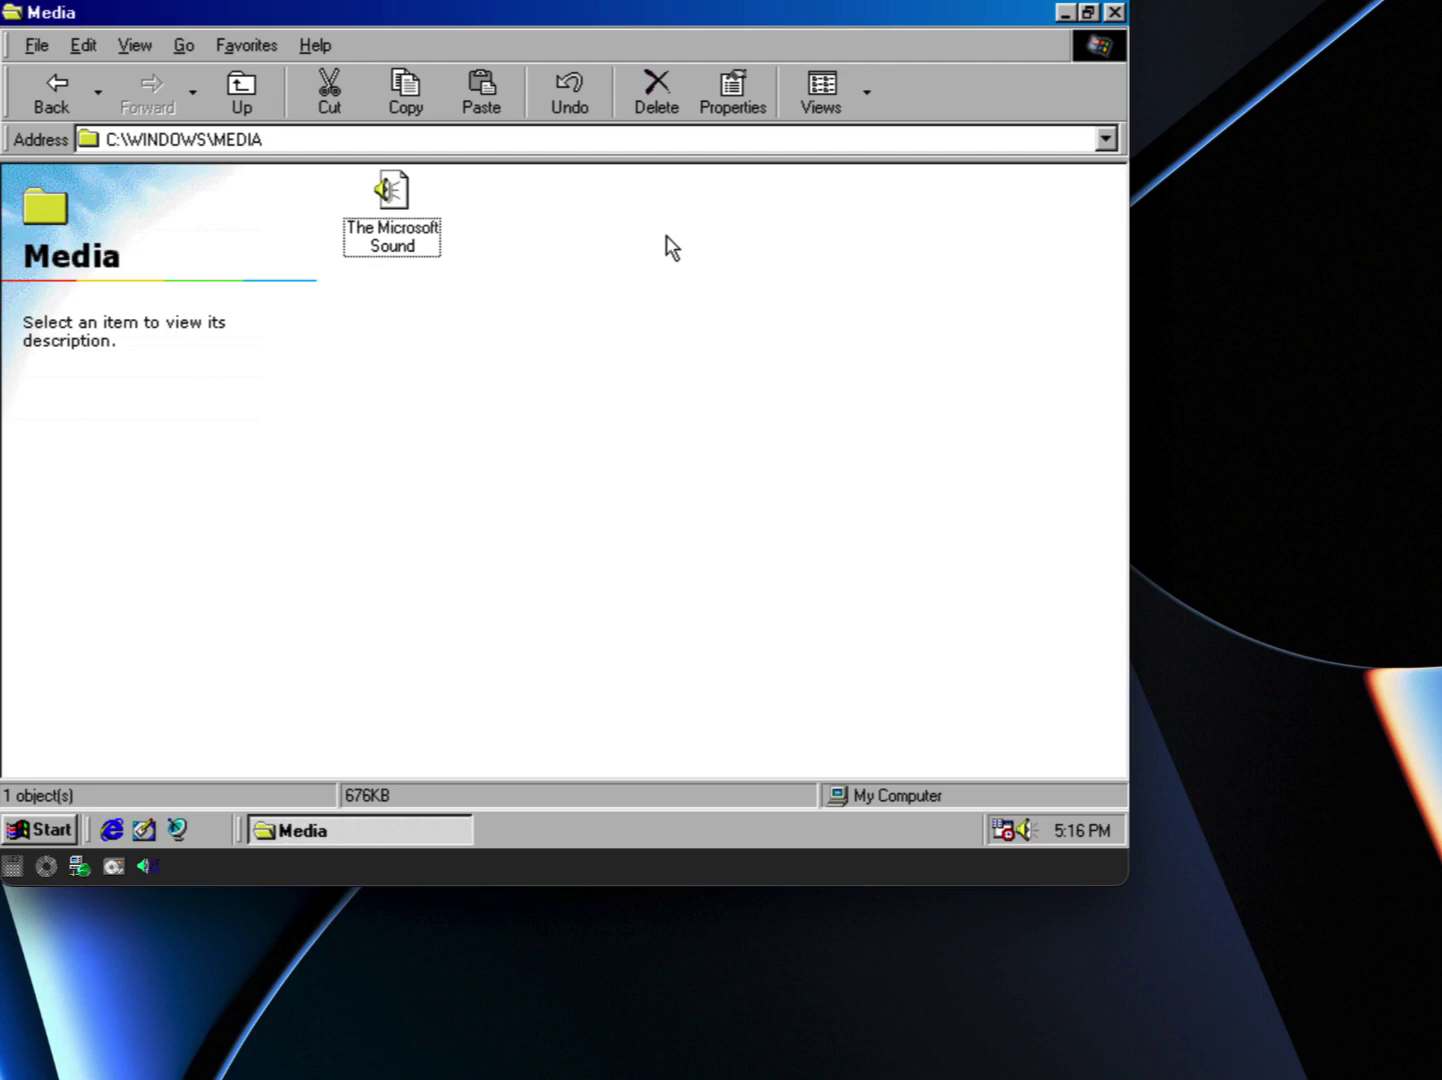
right_click(425, 840)
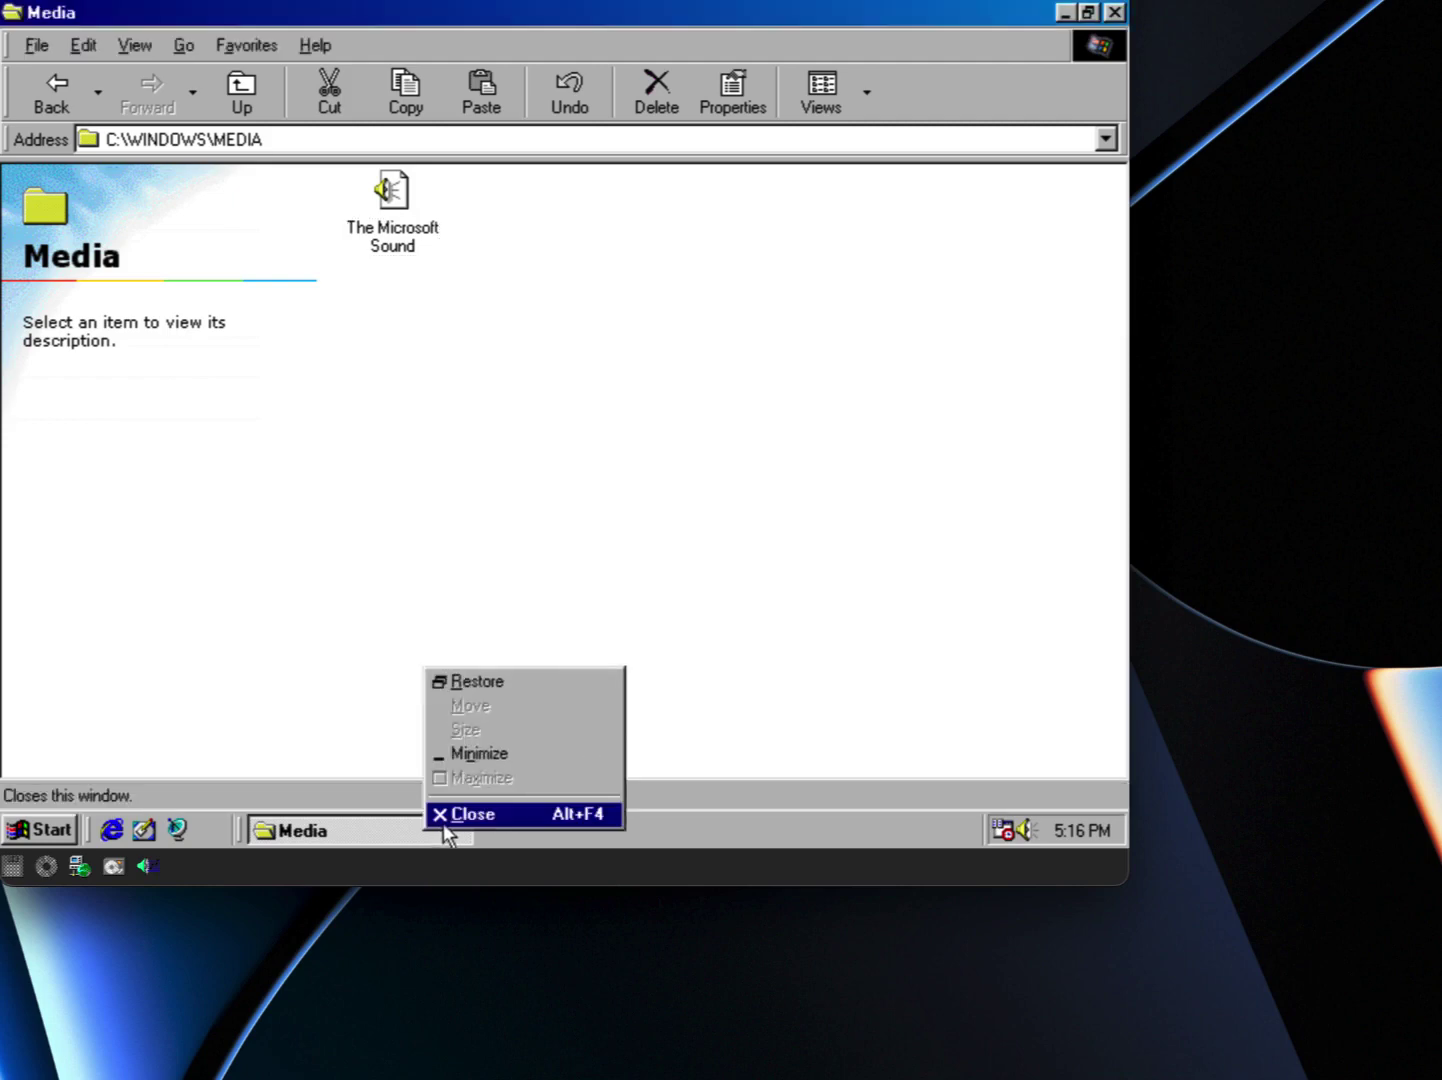
left_click(443, 823)
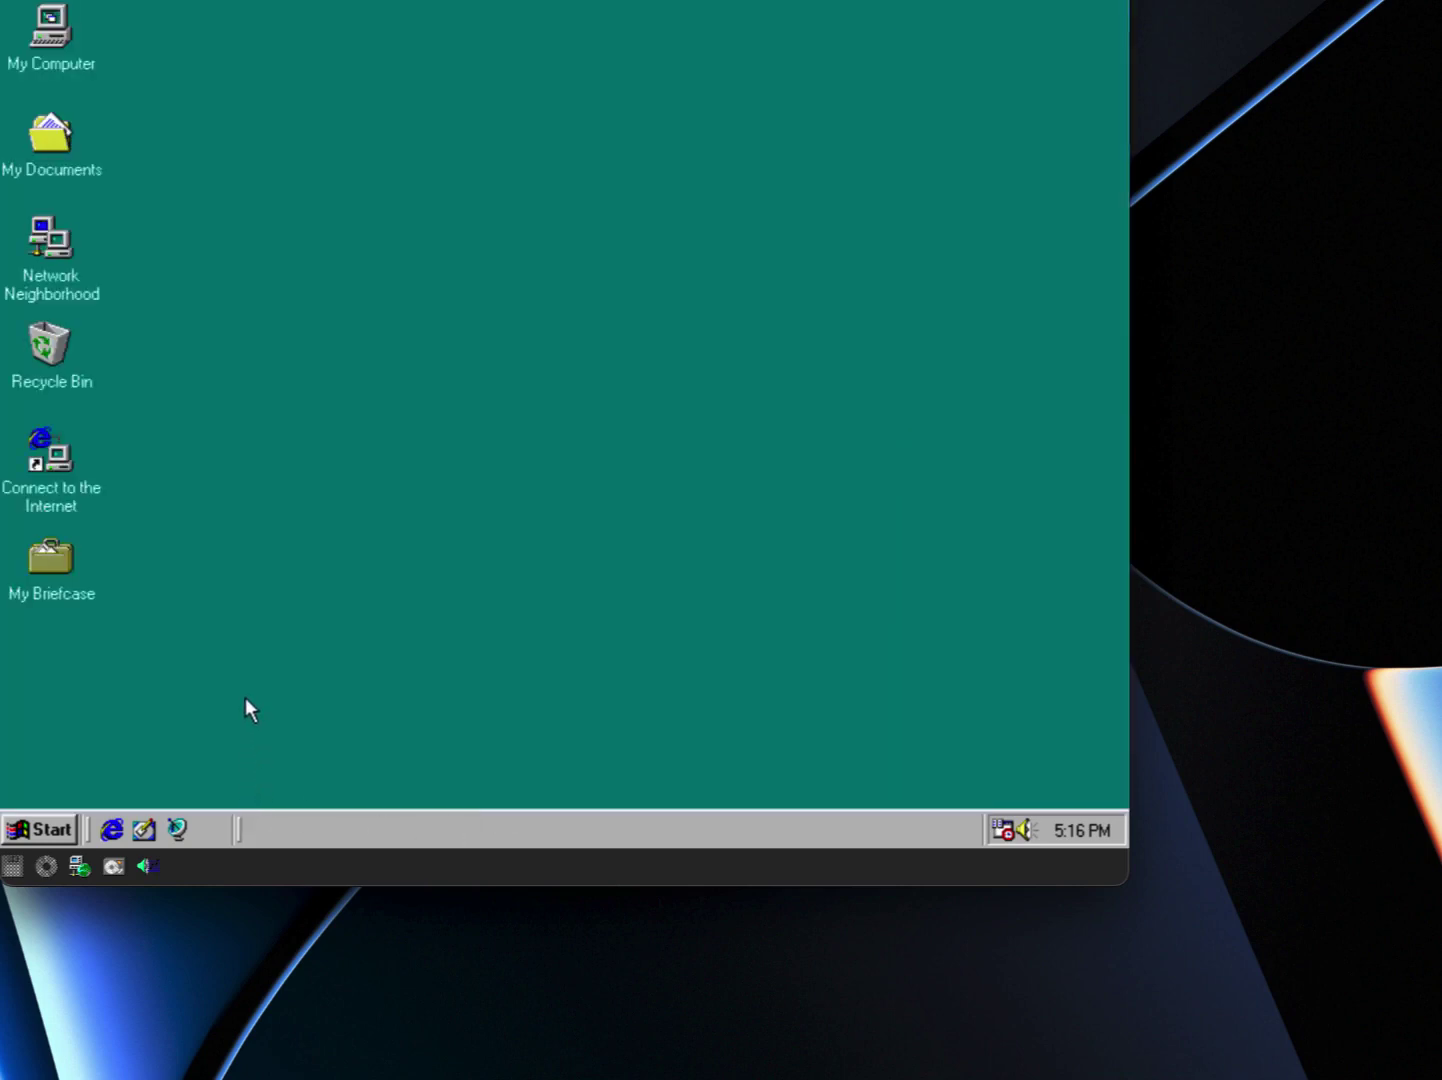
- Review the Windows Setup components and the System Tools details in the Control Panel's Add/Remove Programs, then cancel out
double_click(47, 41)
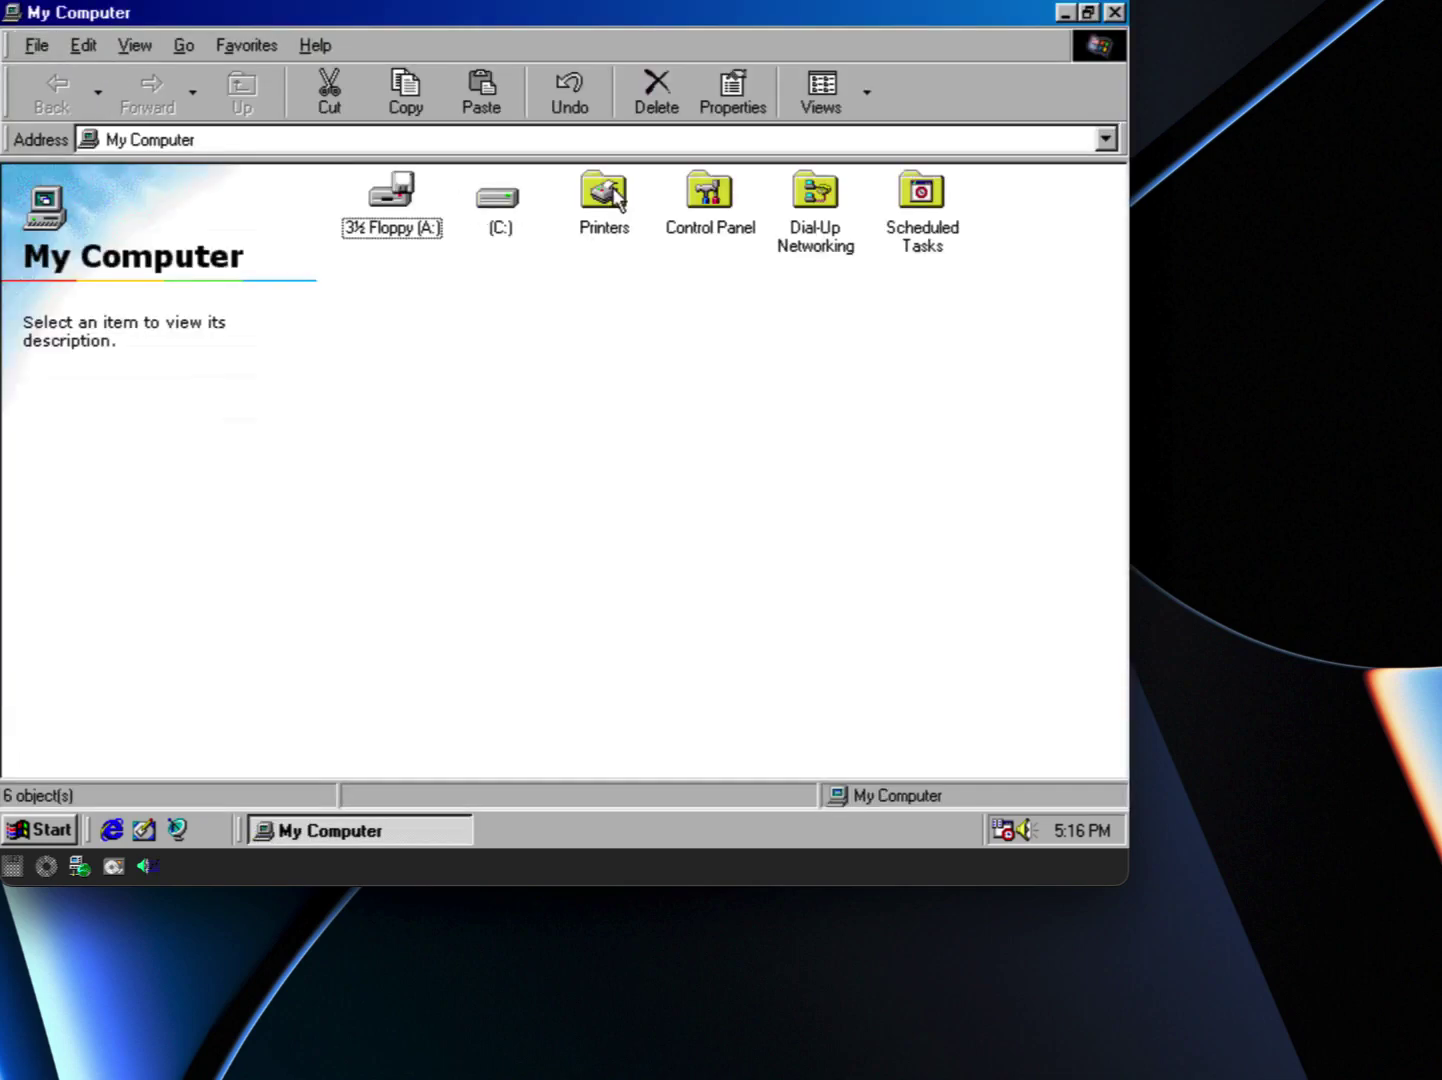
double_click(709, 200)
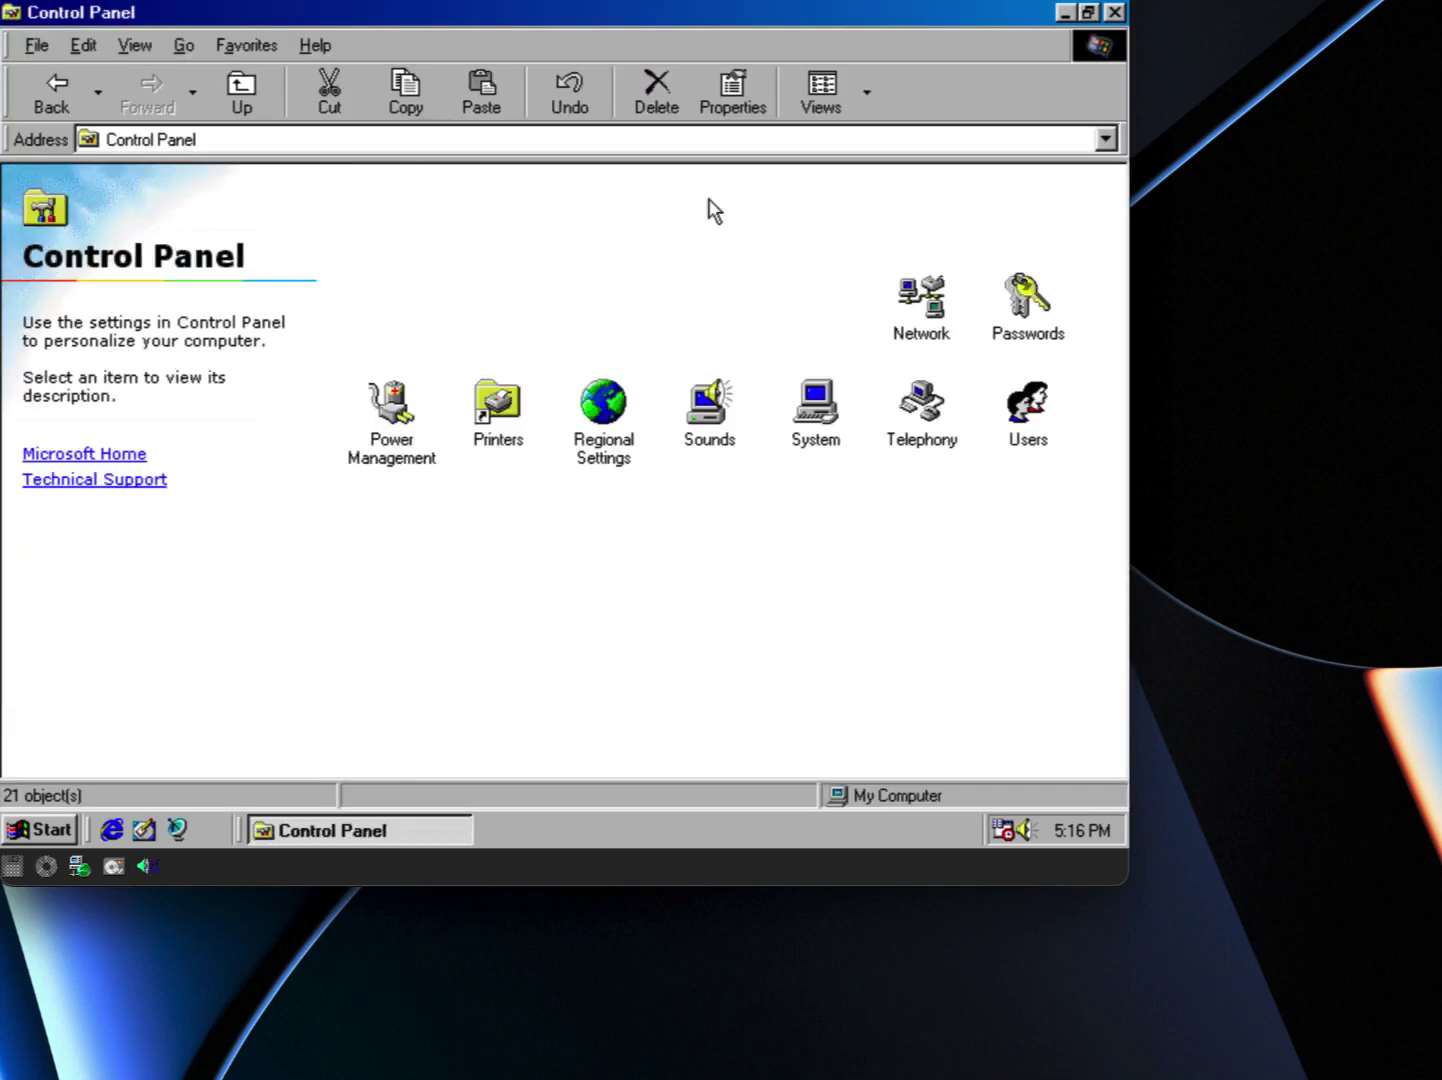
double_click(619, 209)
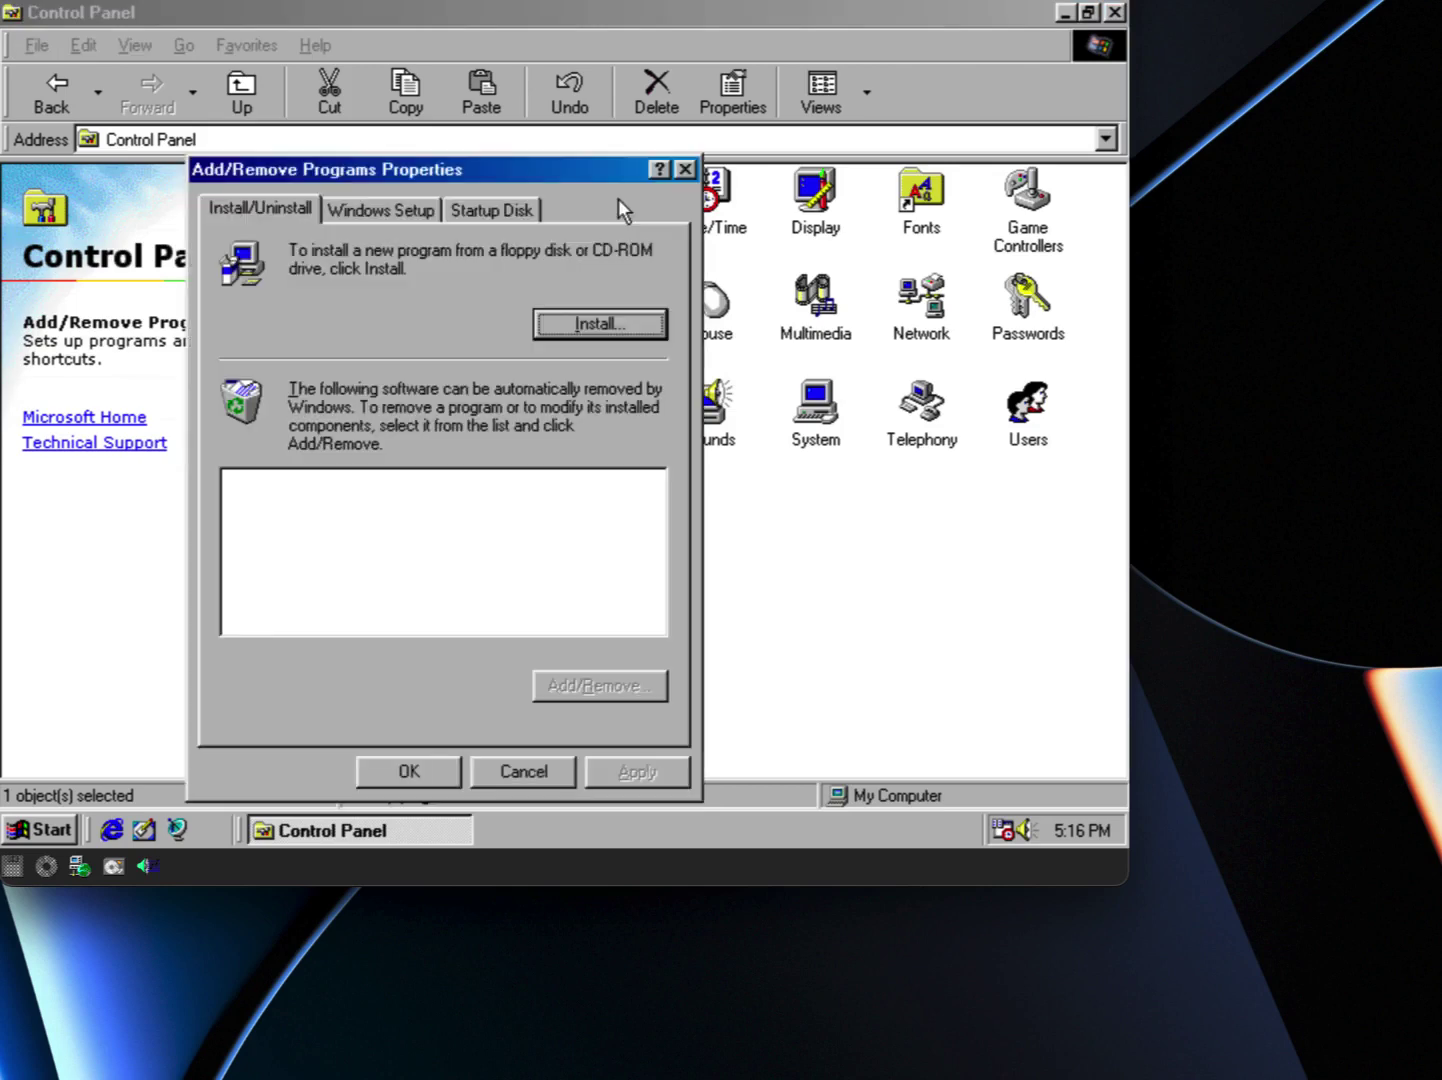
left_click(338, 219)
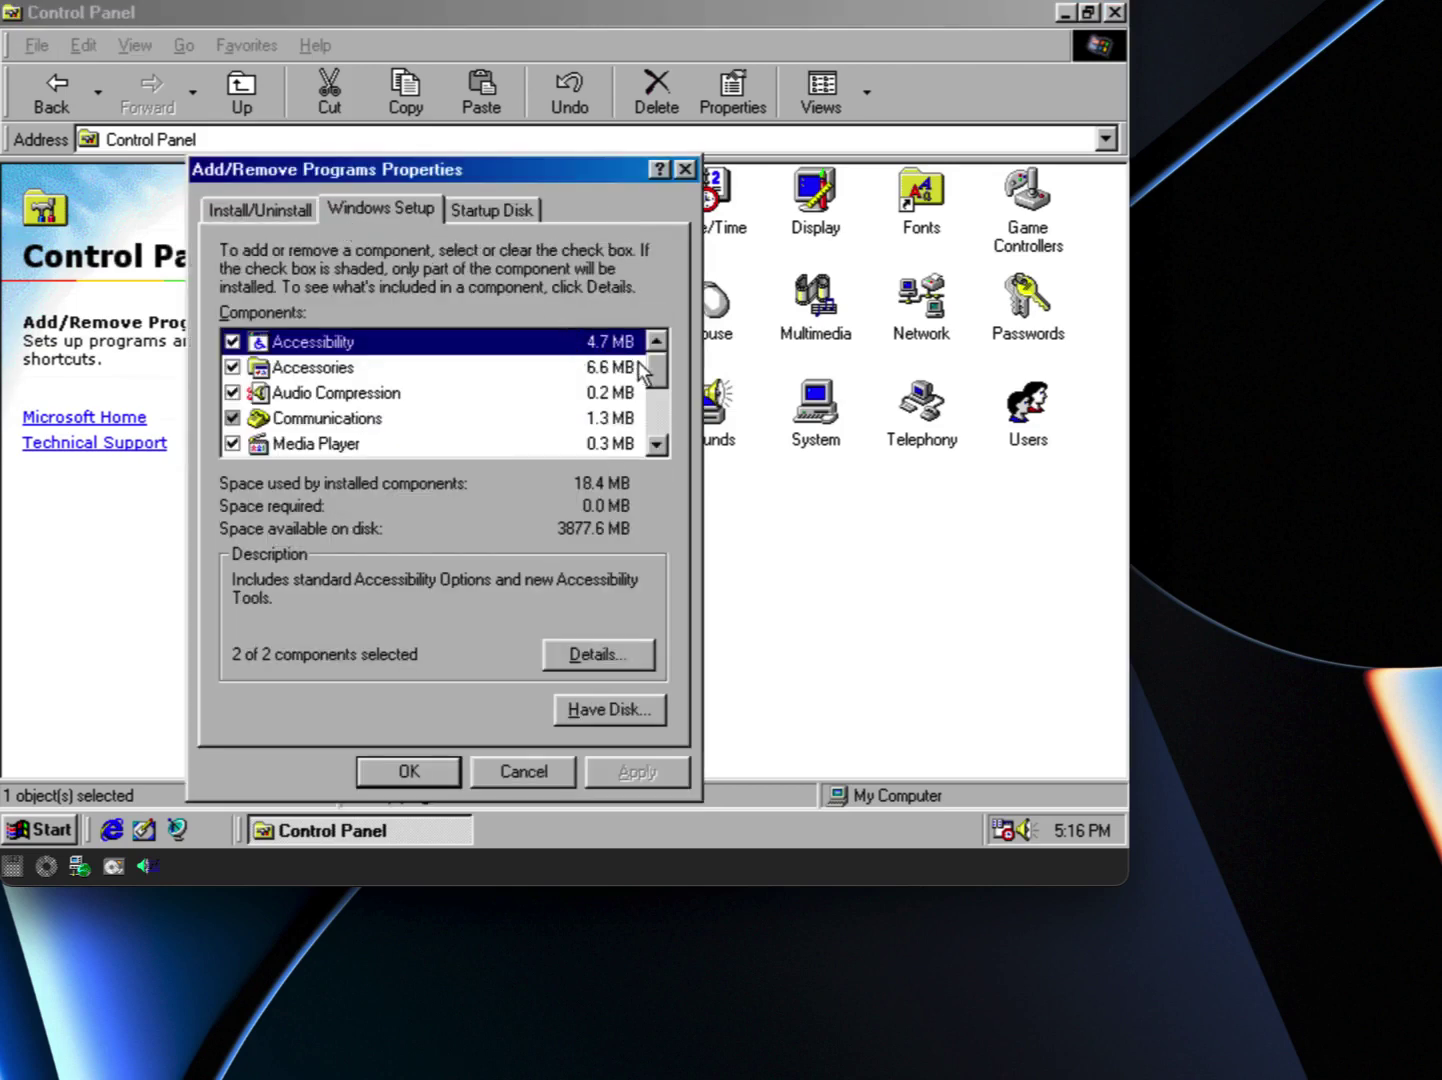
left_click_drag(658, 368, 657, 432)
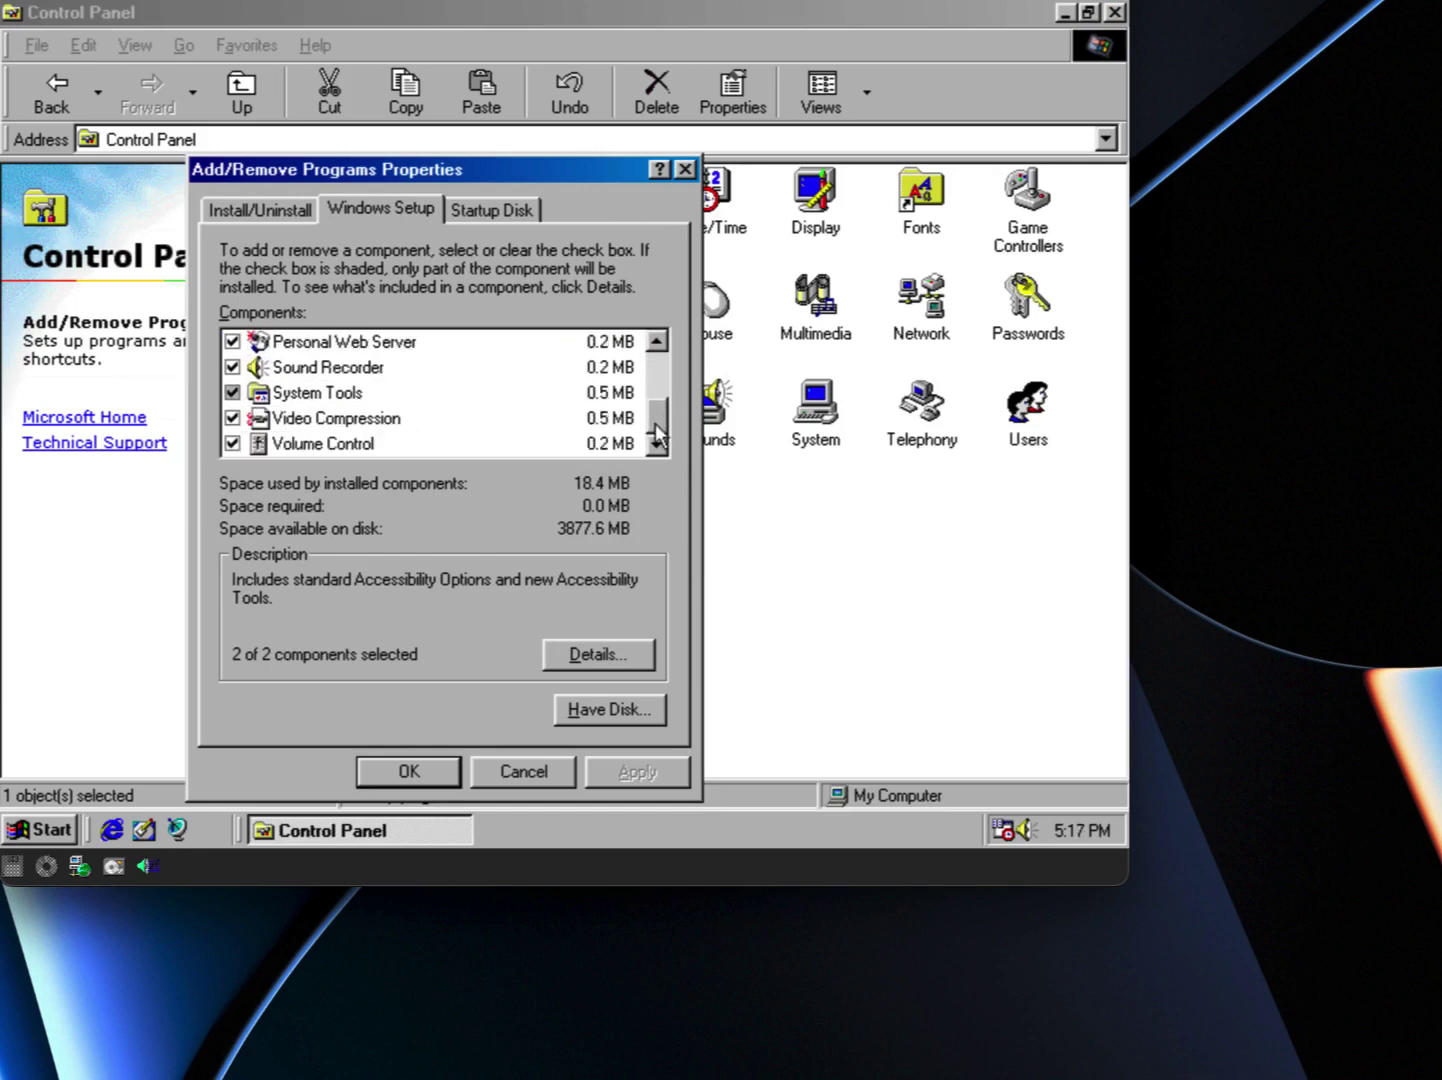
left_click(291, 393)
left_click(570, 660)
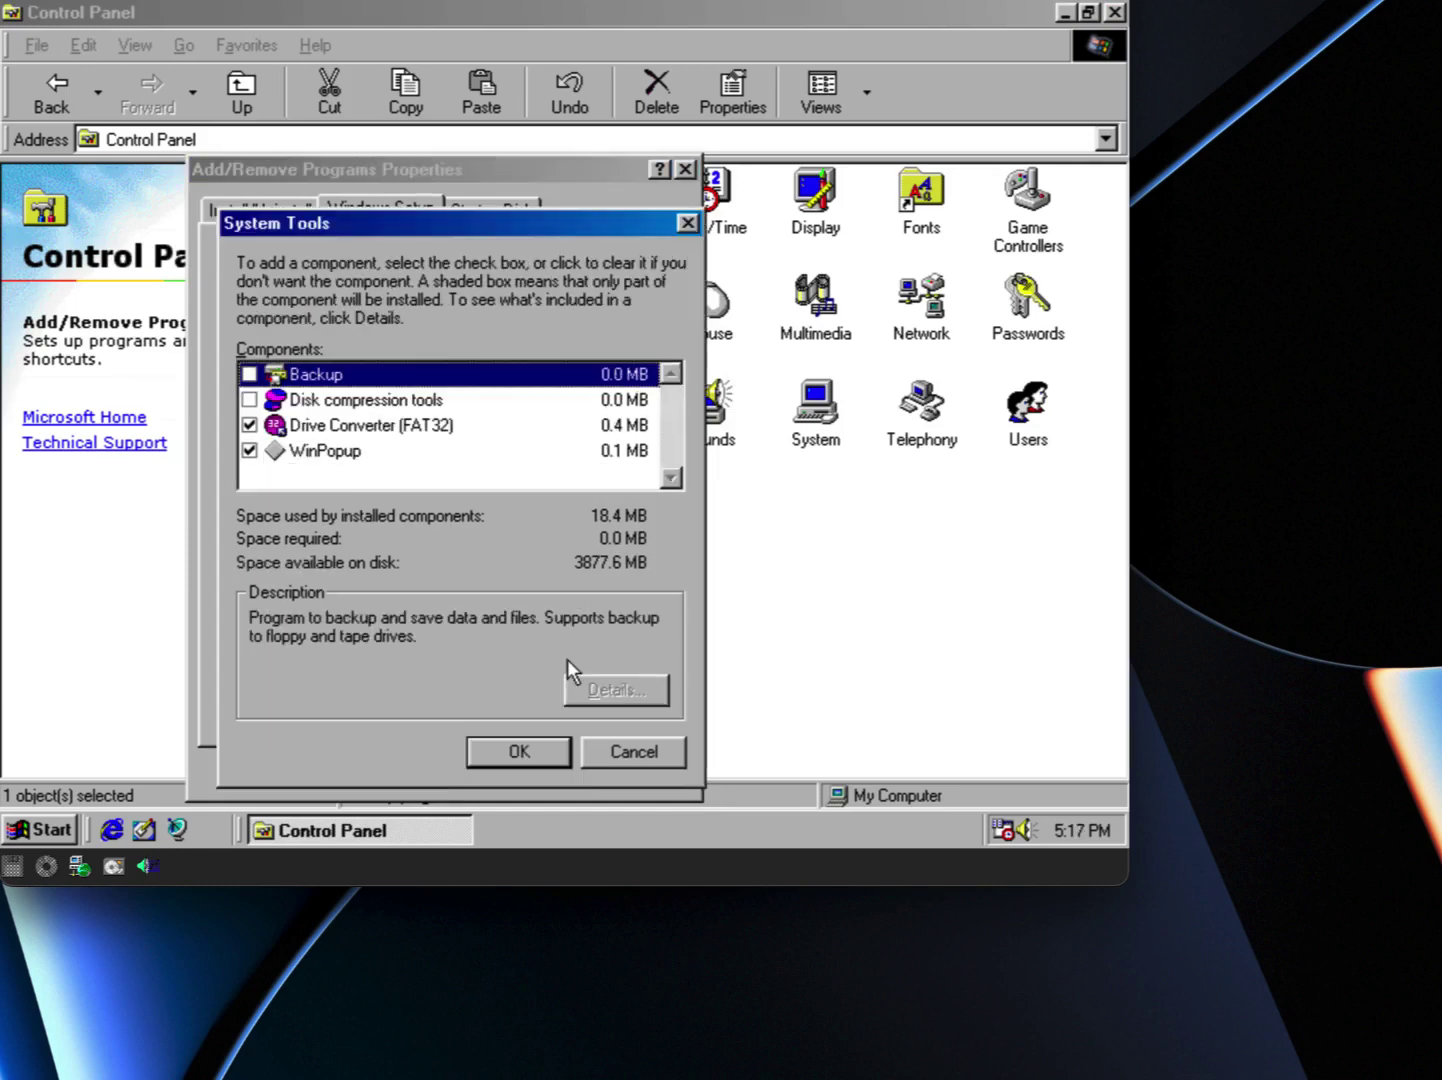
left_click(615, 745)
left_click(524, 769)
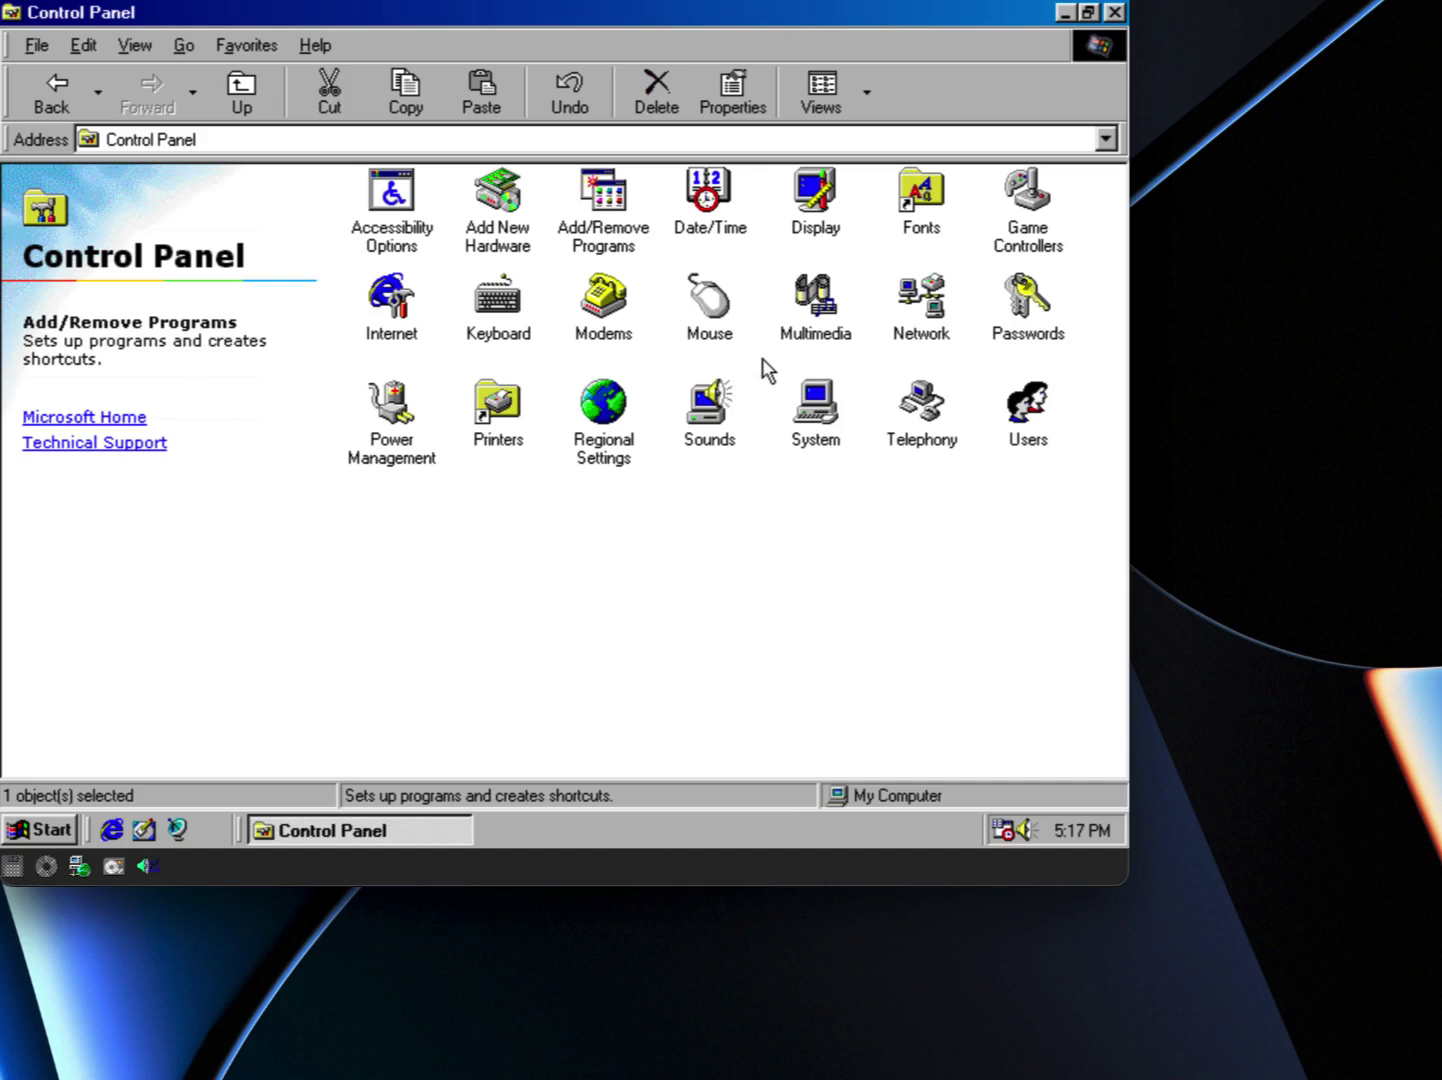
- Try the Windows Default scheme in the Control Panel's Sounds properties and look through its list of sound events
double_click(726, 400)
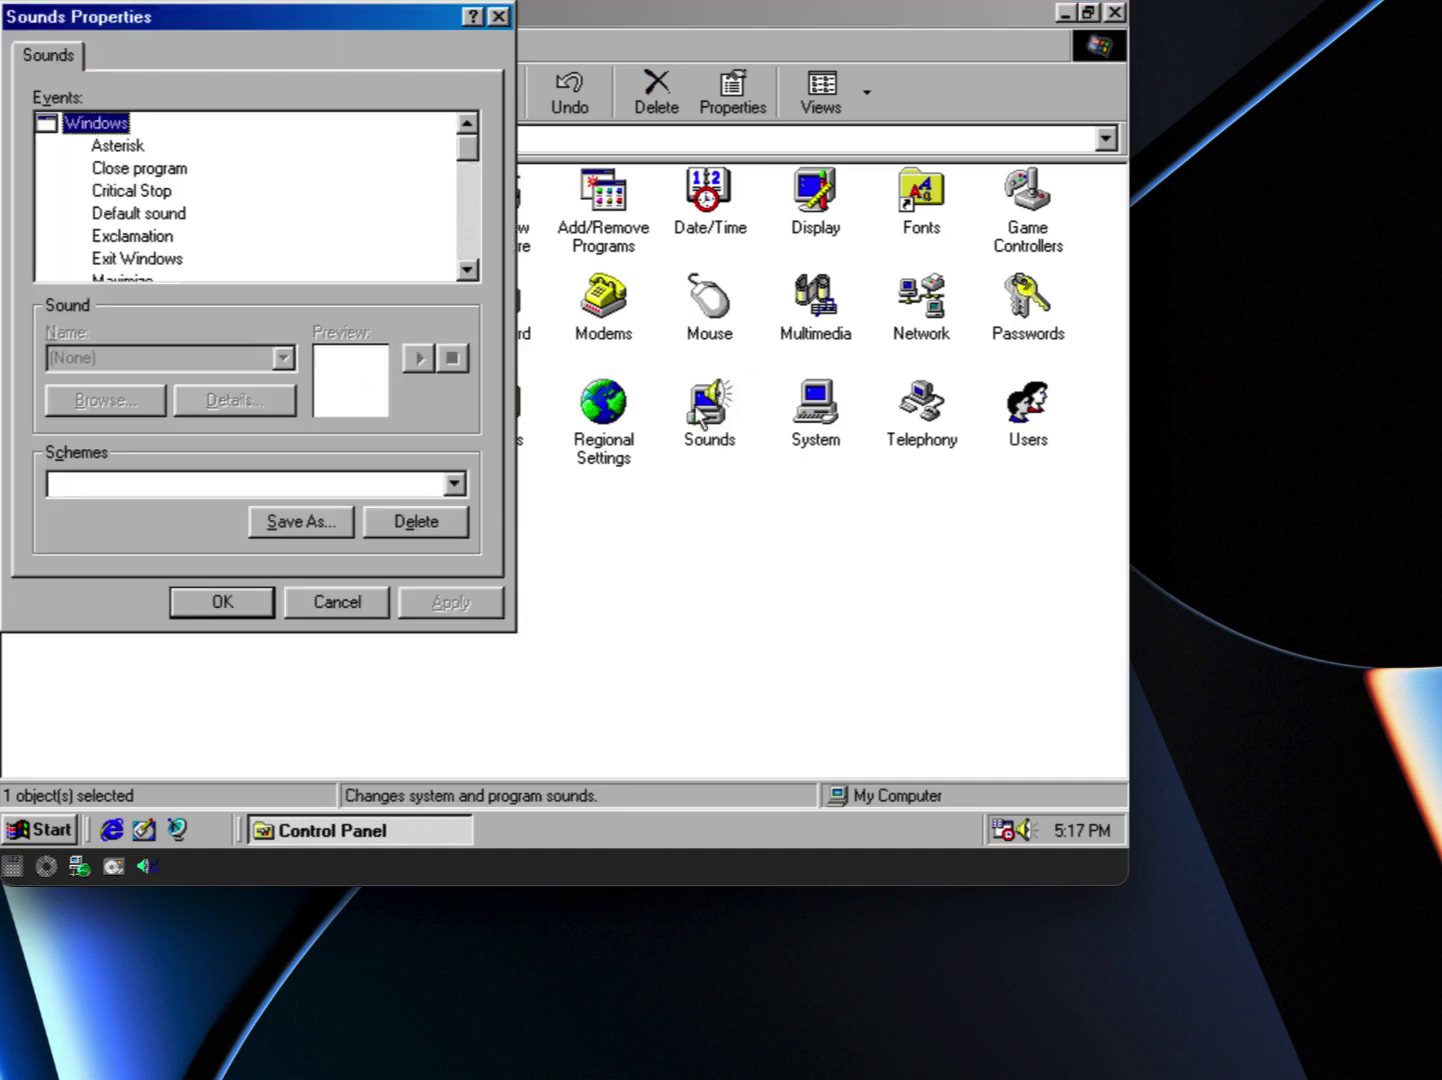
left_click(305, 492)
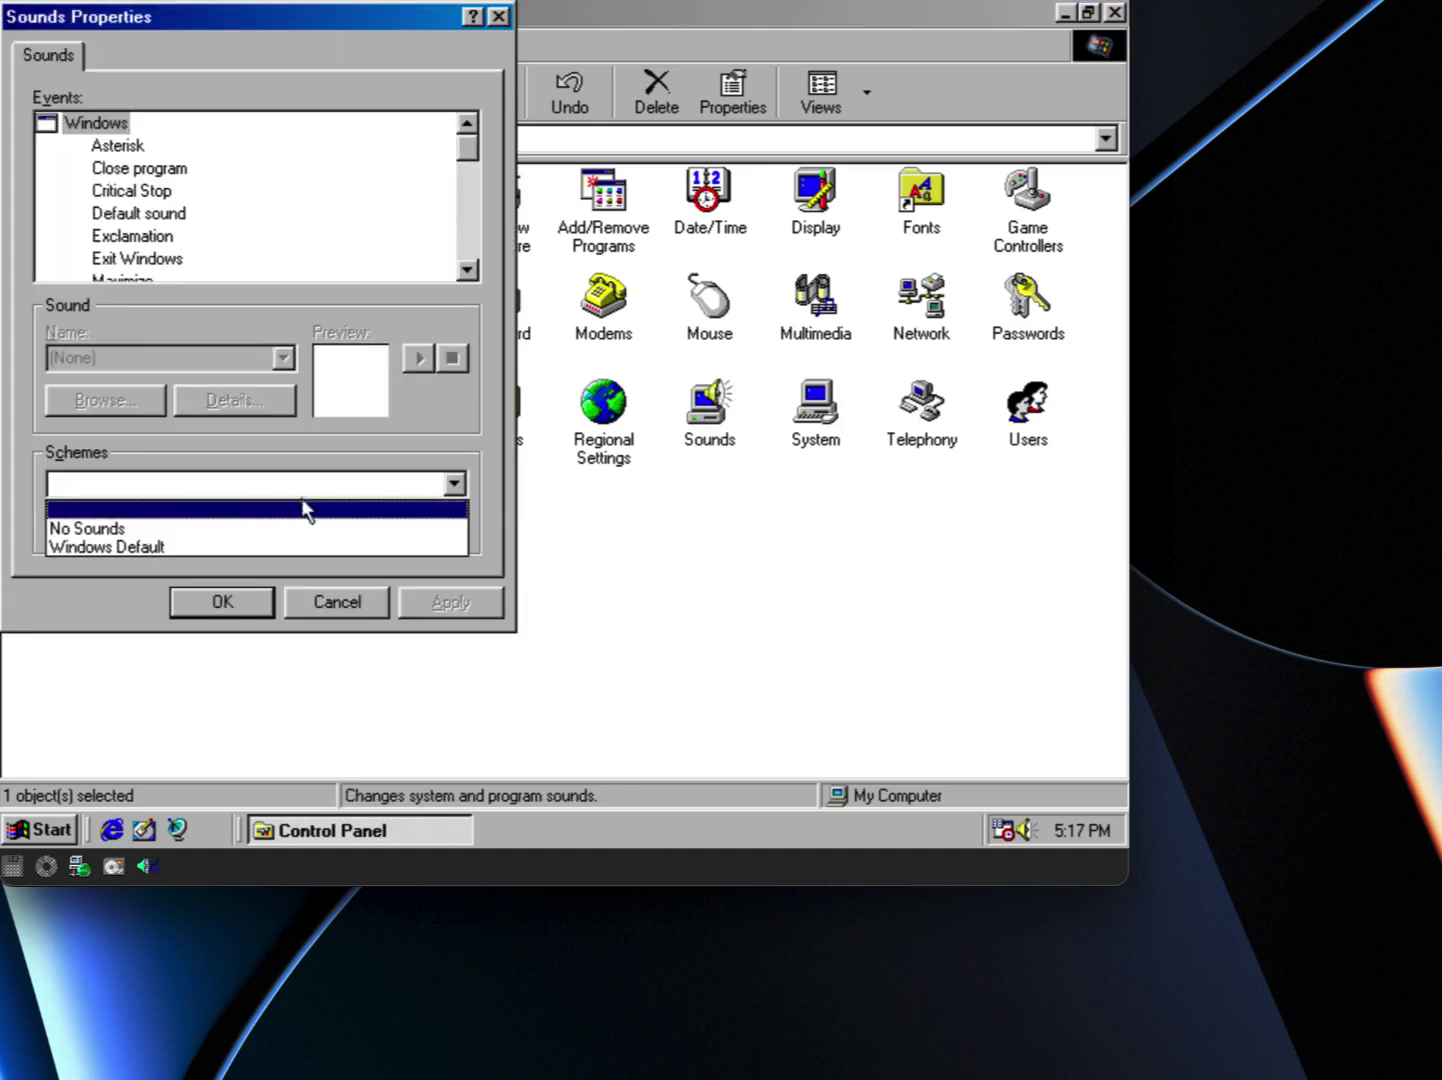
left_click(302, 553)
left_click(521, 496)
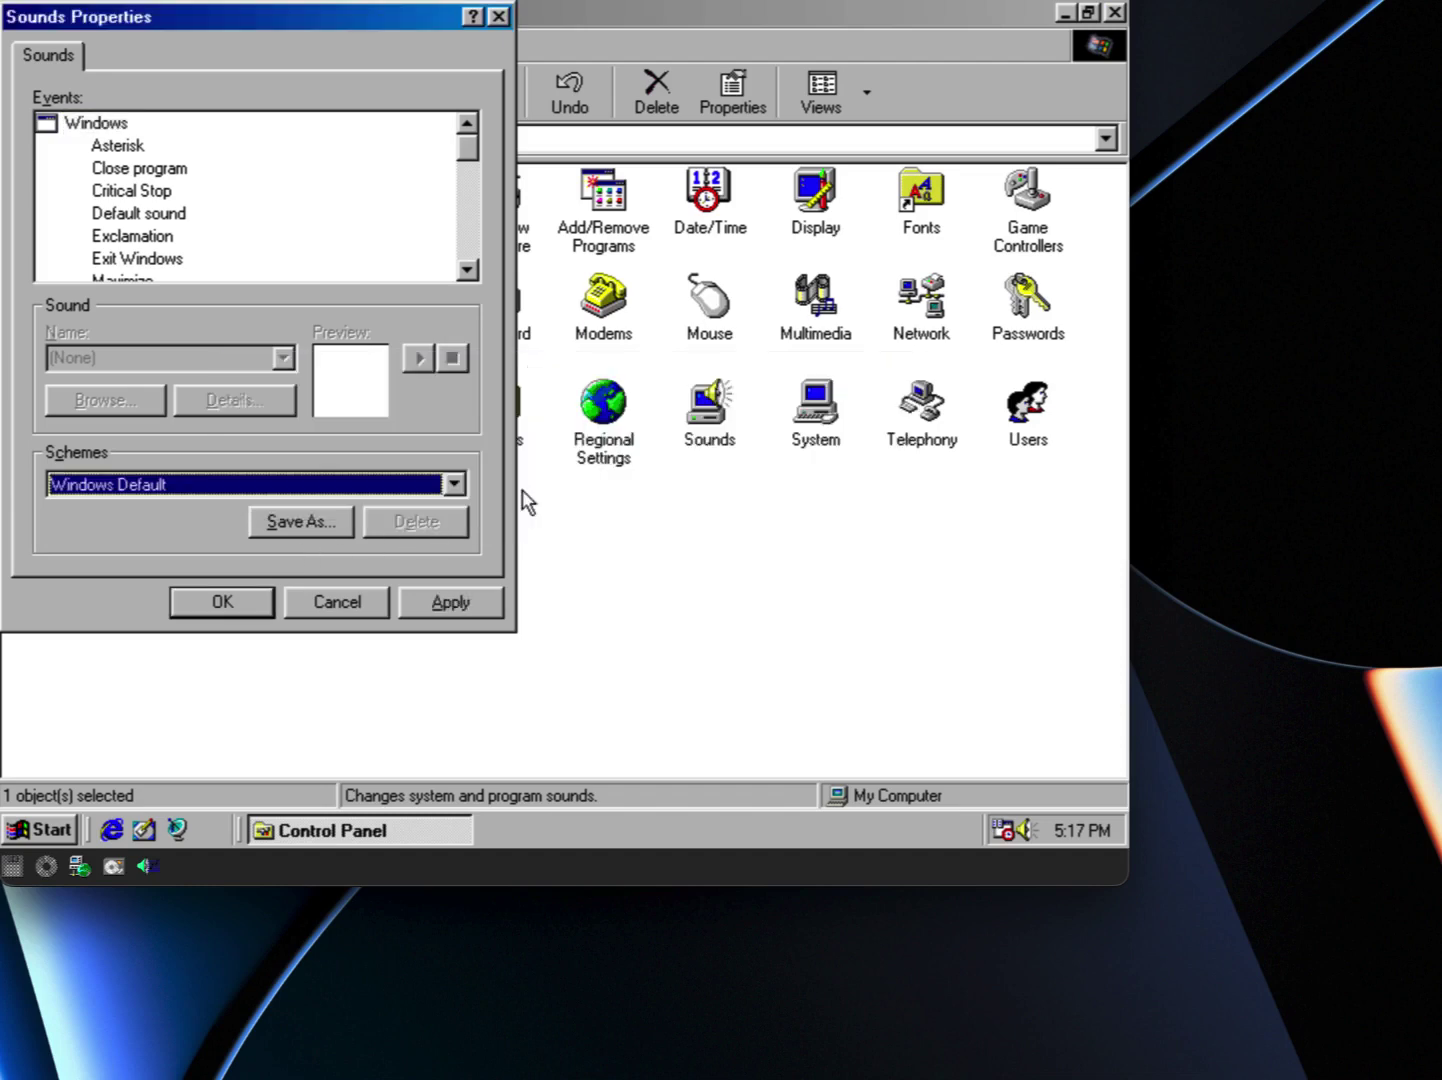
left_click(477, 272)
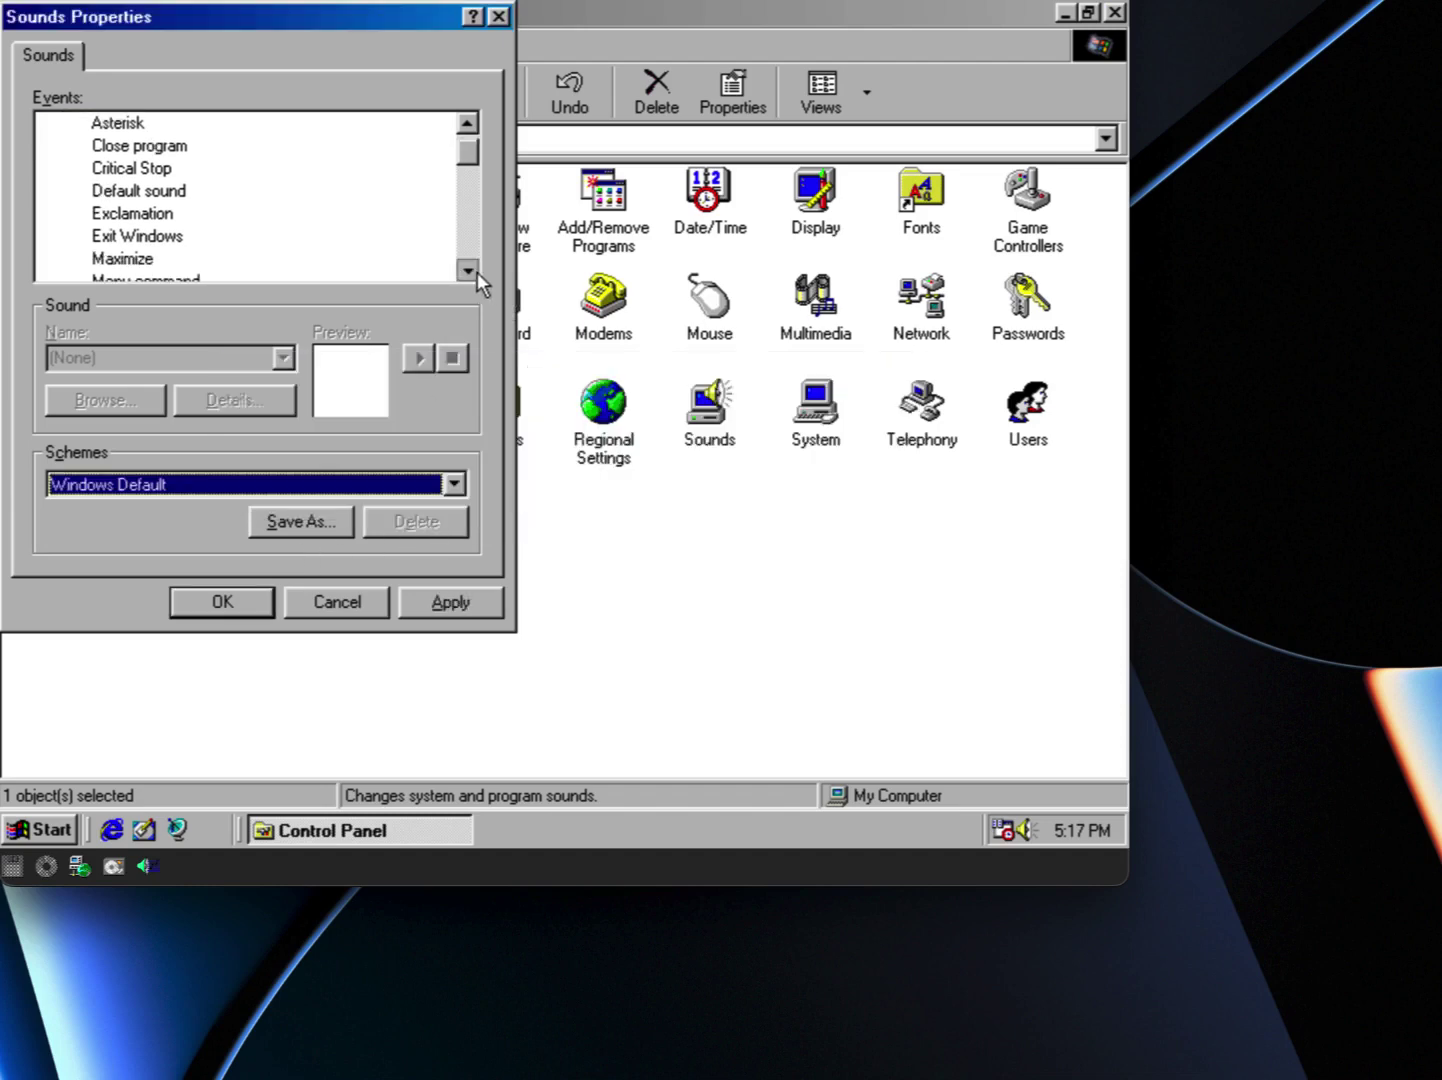
left_click(477, 272)
left_click_drag(476, 271, 477, 271)
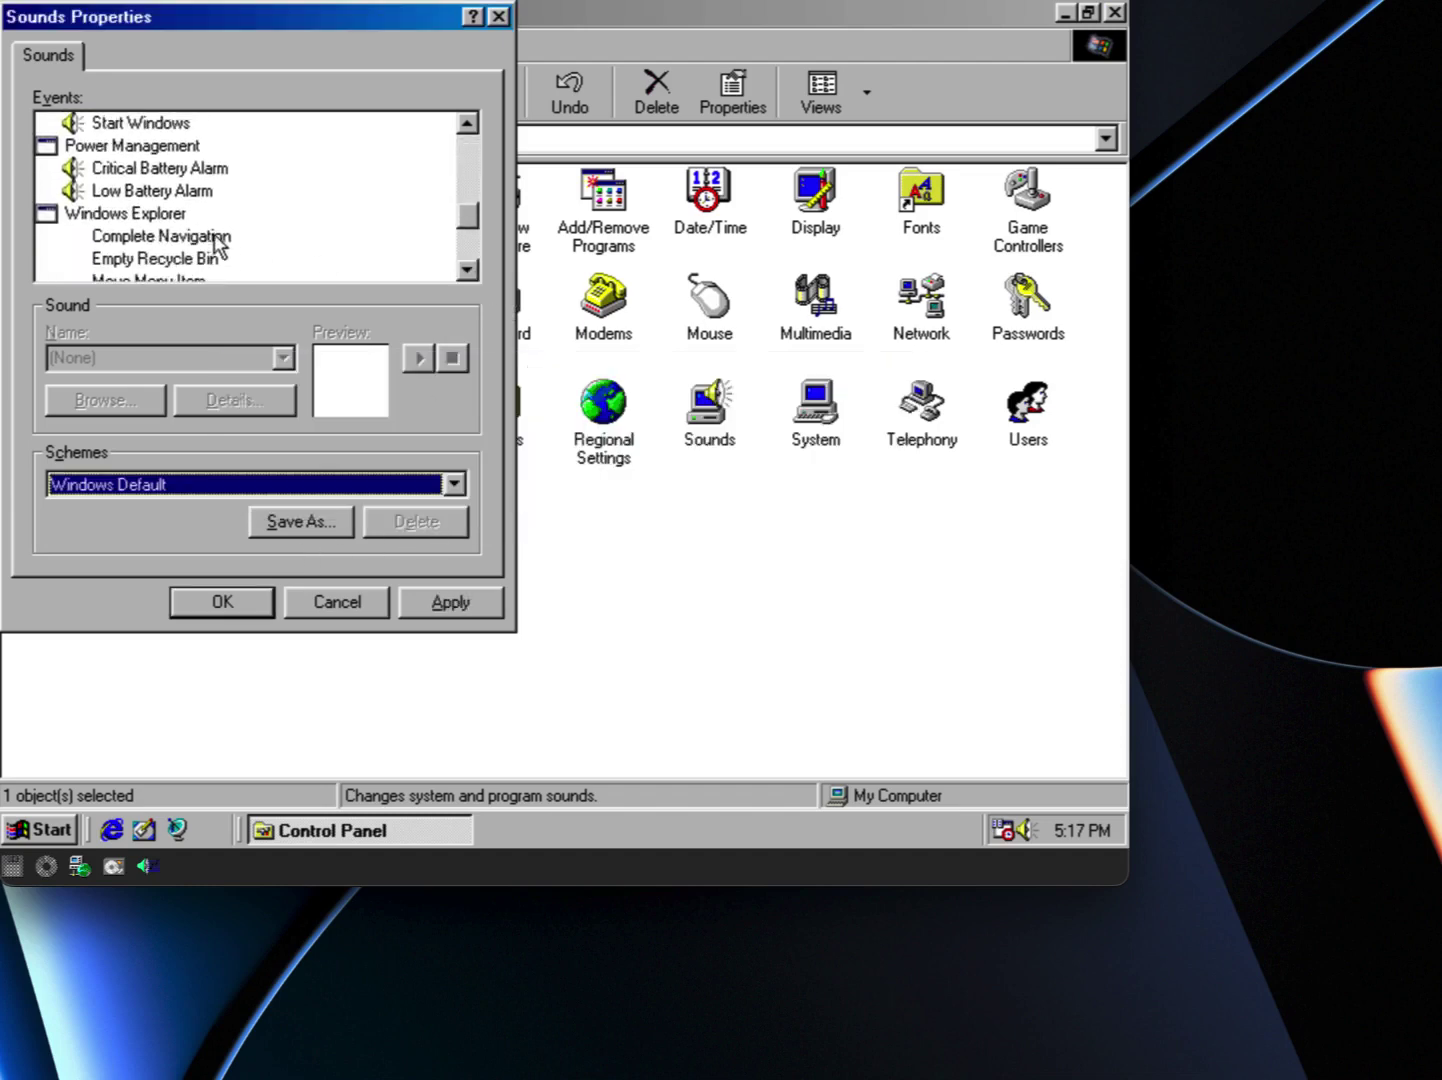
- Try accepting ding.wav for the Low Battery Alarm event, look through the remaining events and cancel the sound changes
left_click(164, 190)
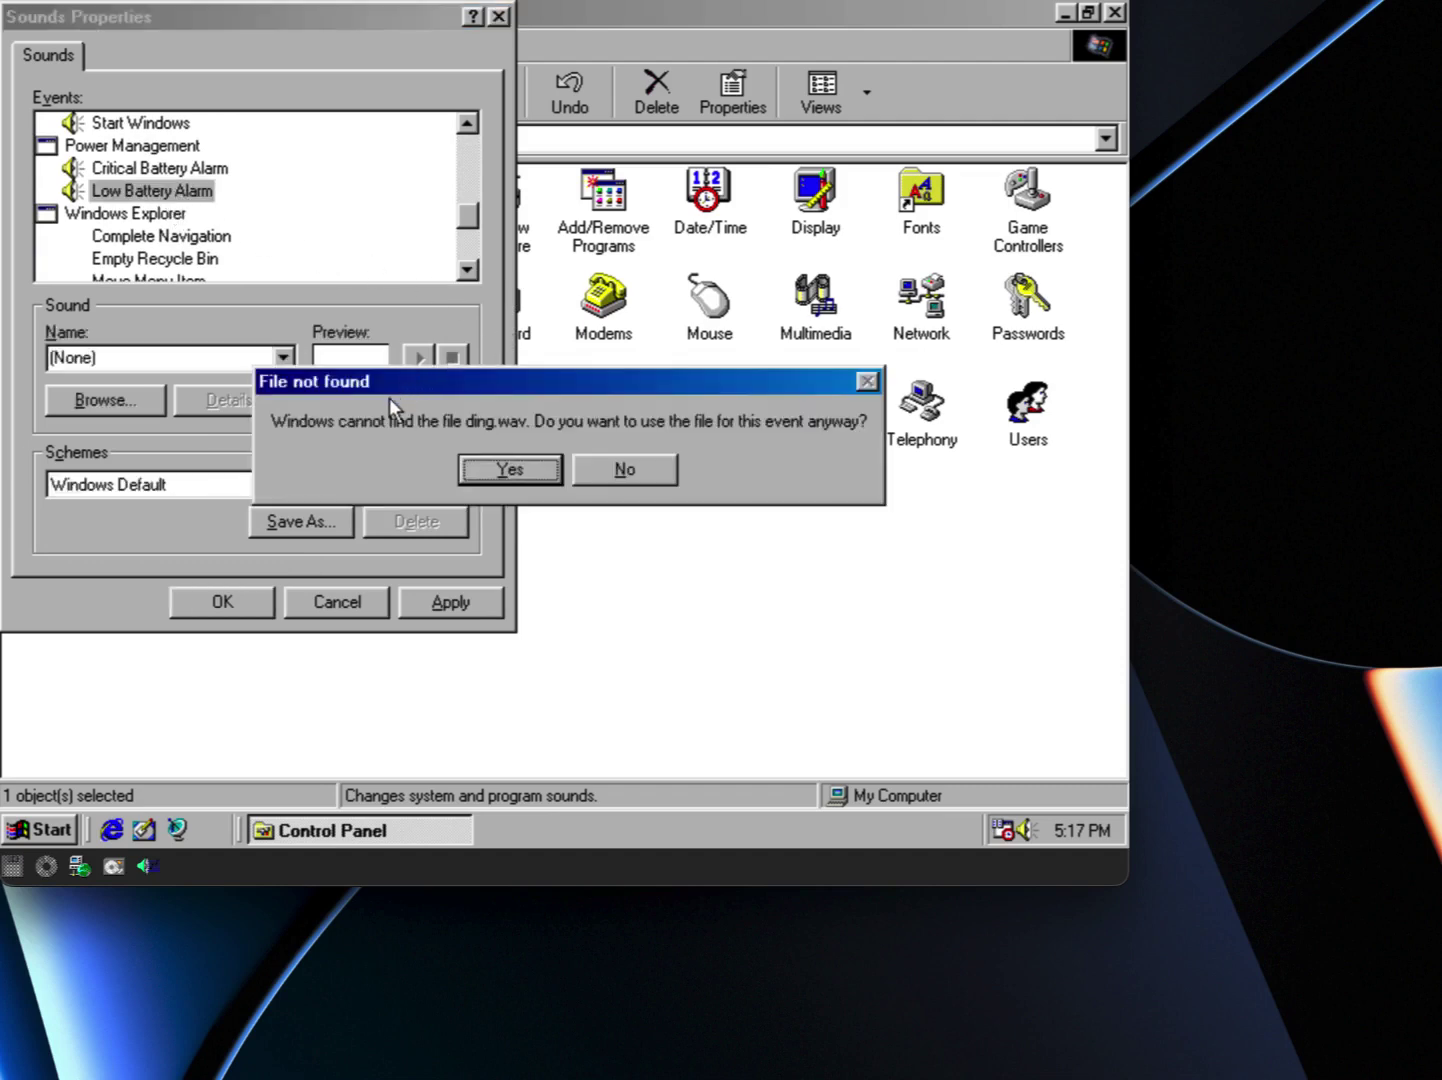
left_click(547, 475)
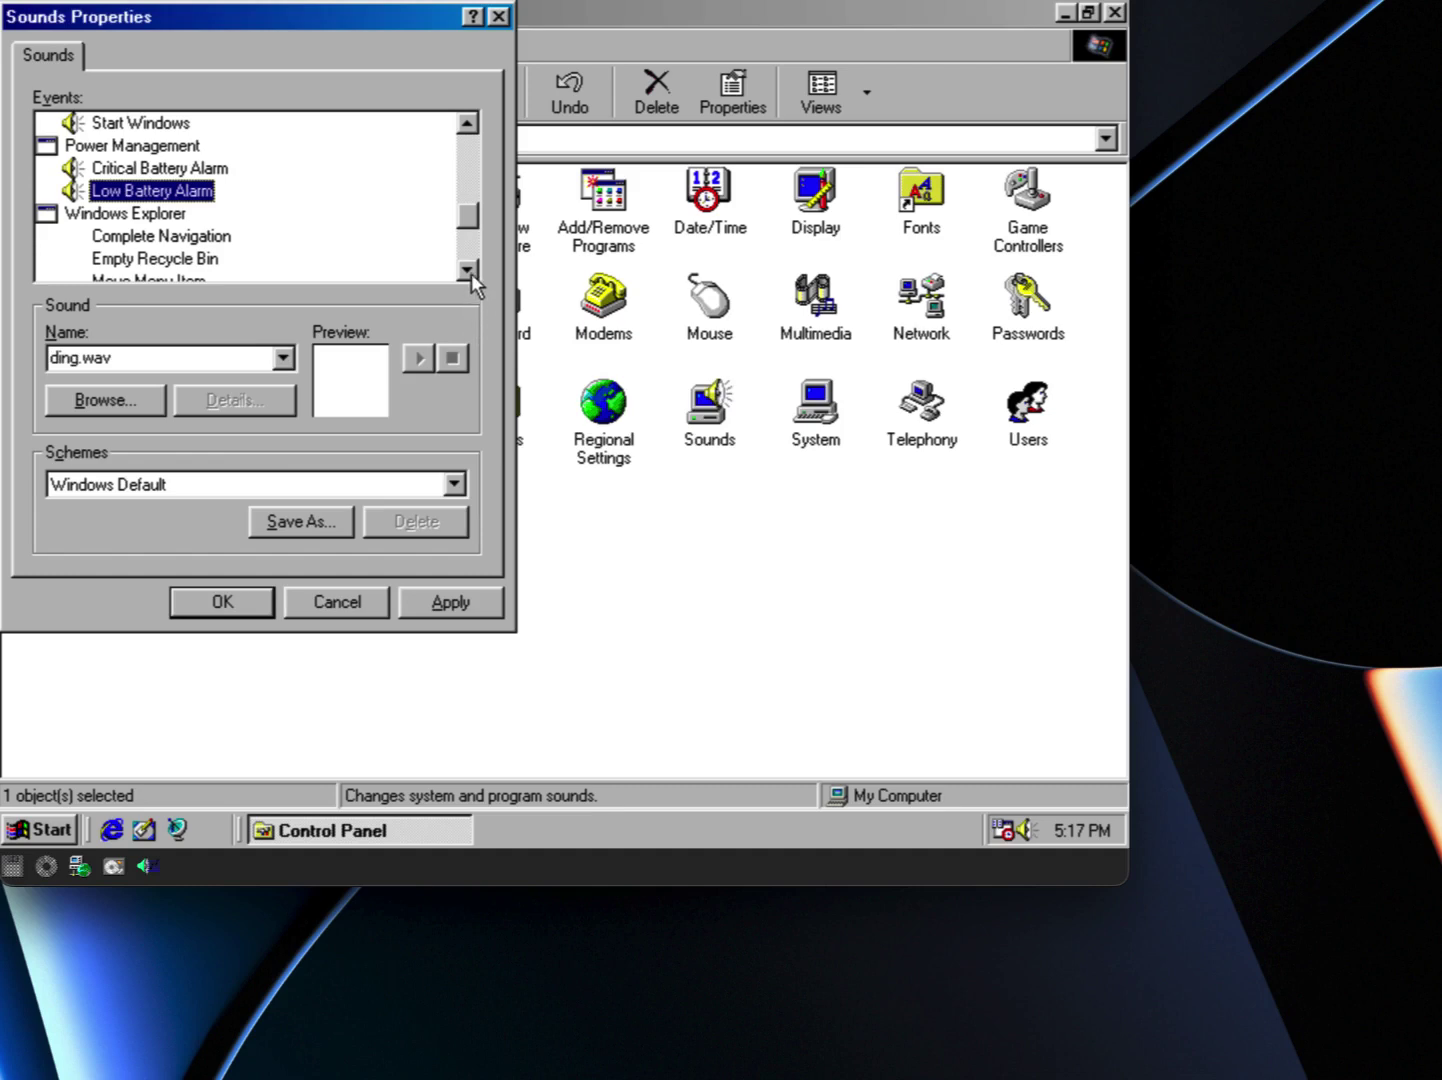
left_click_drag(471, 271, 471, 272)
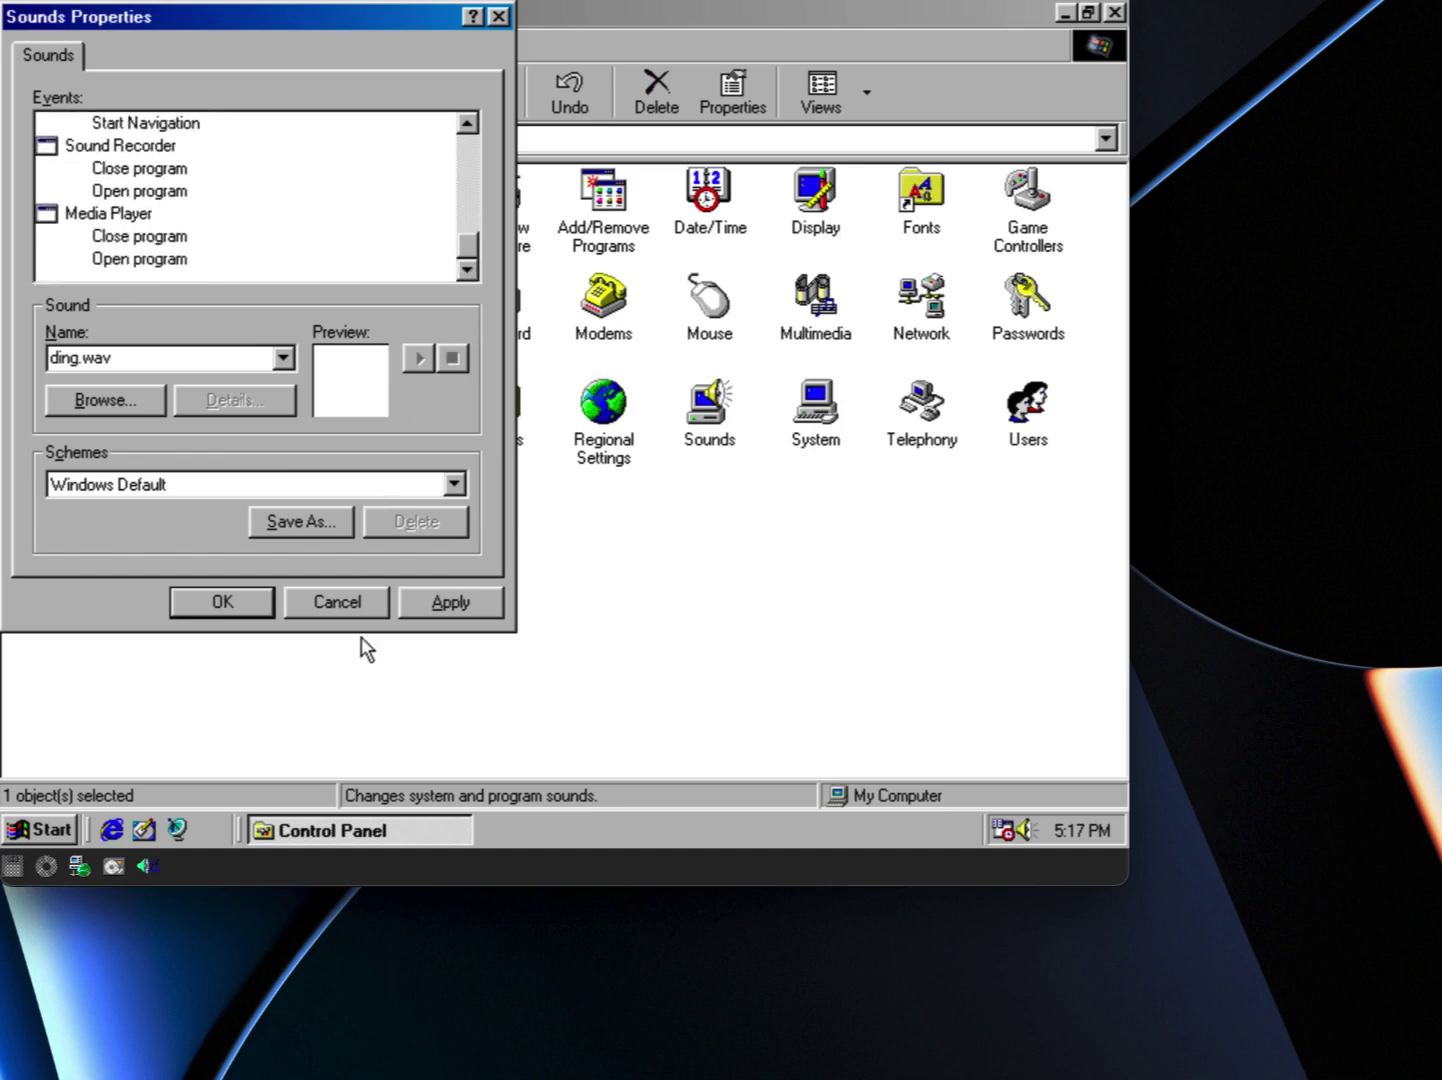
left_click(358, 603)
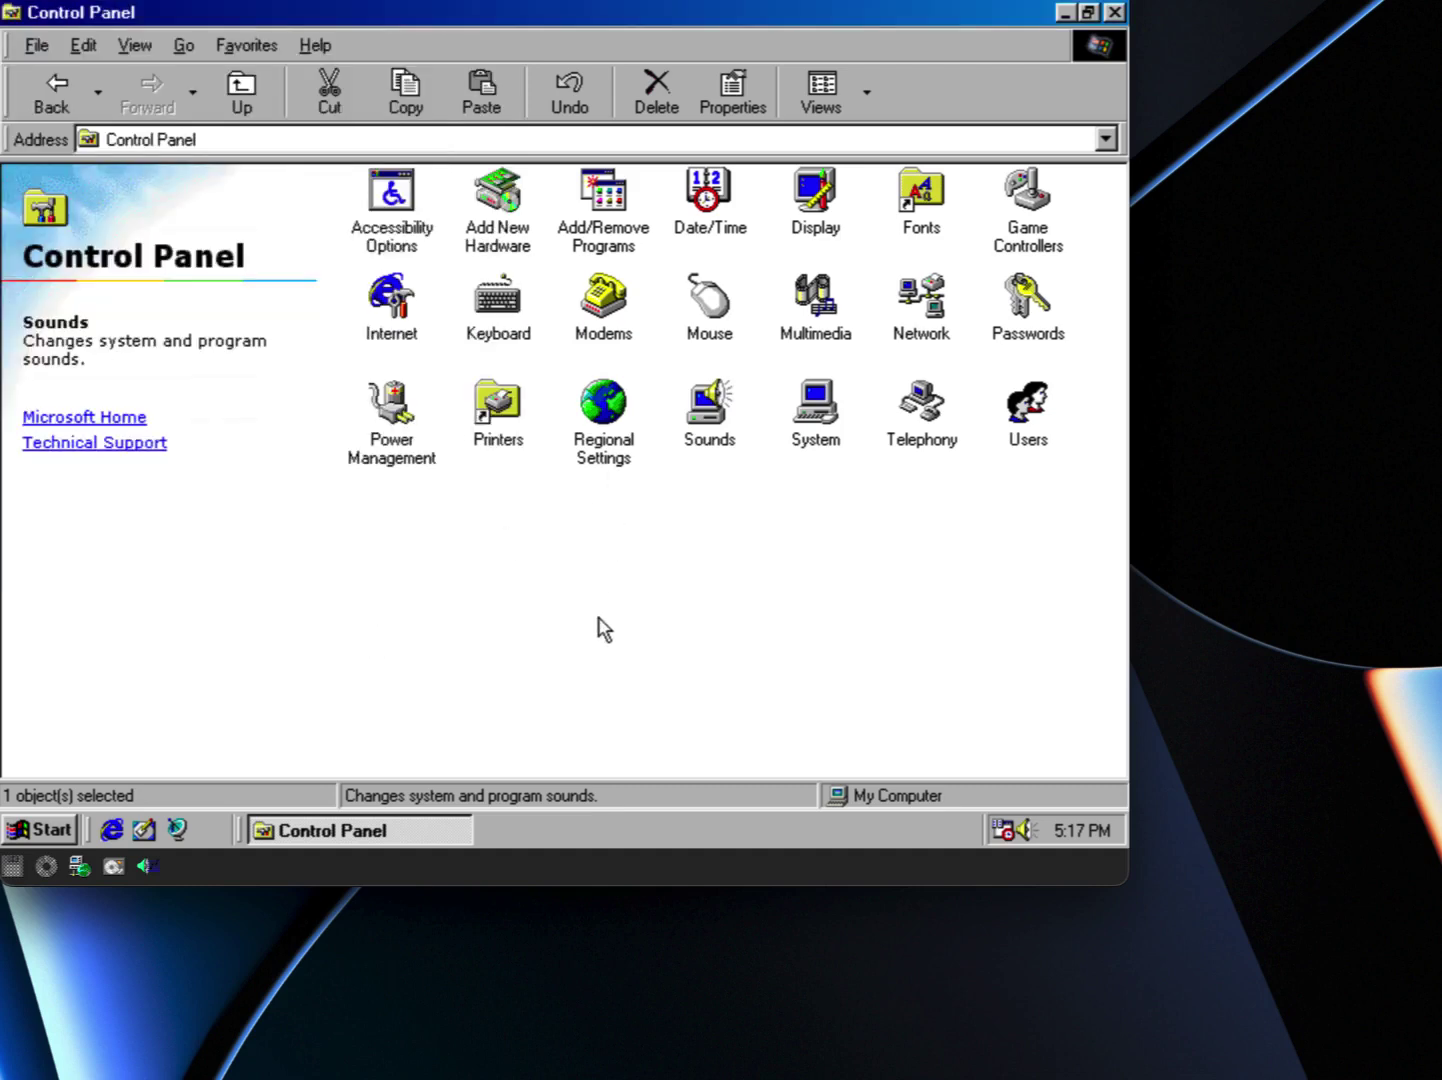
- Close the Control Panel window to return to the desktop
right_click(413, 820)
left_click(433, 808)
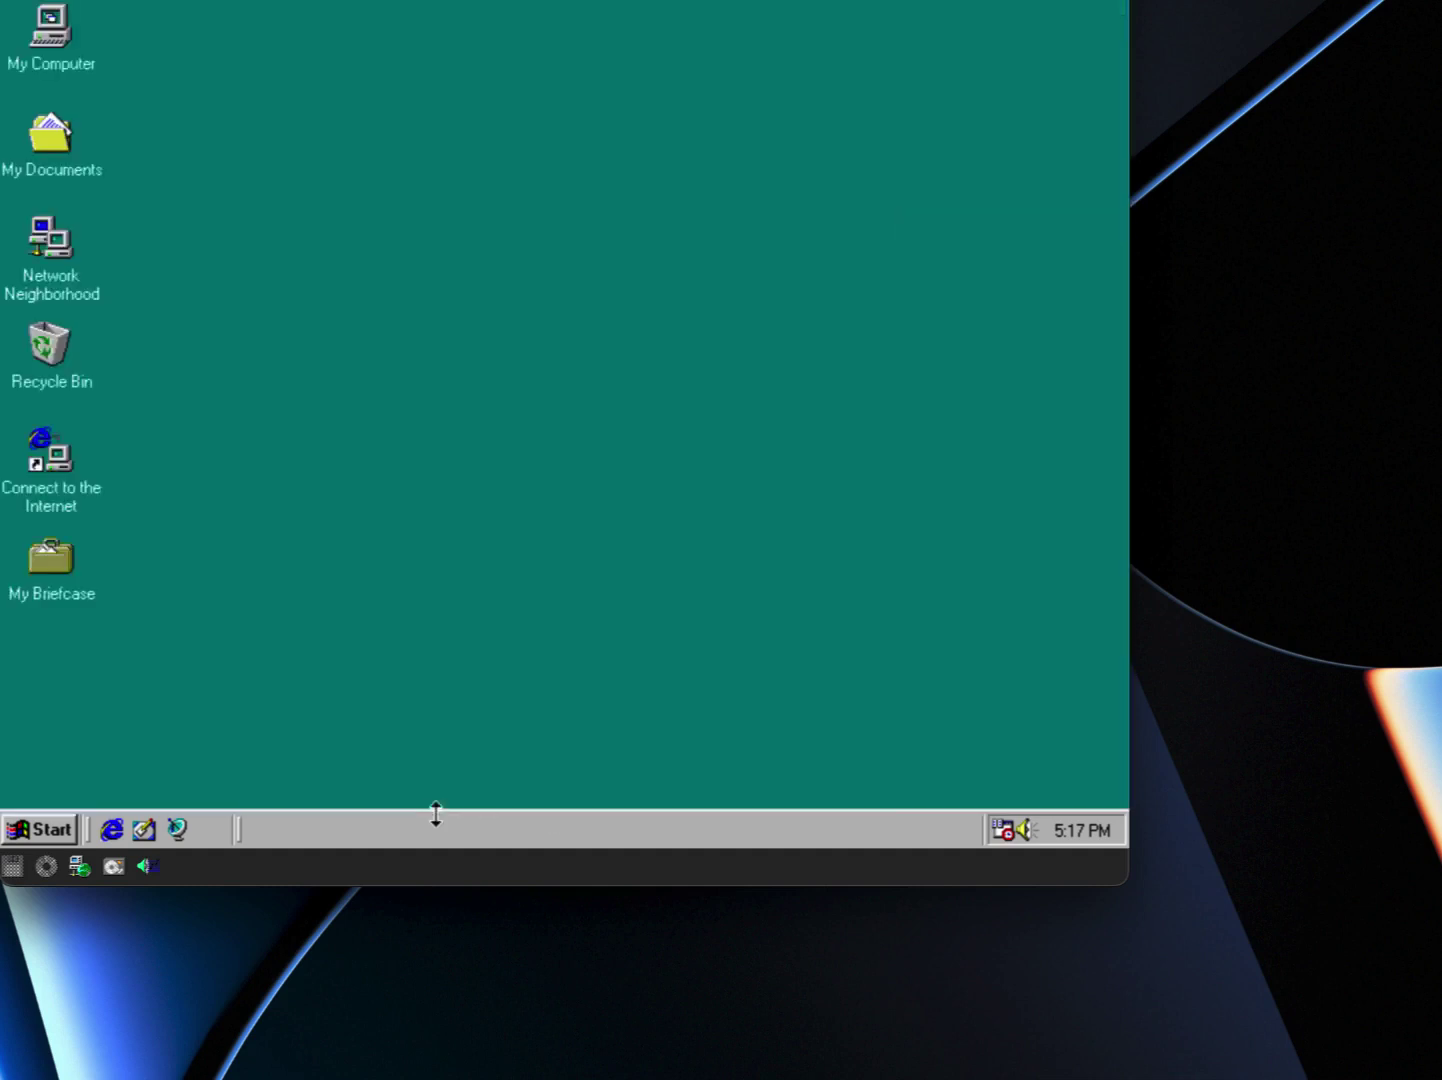